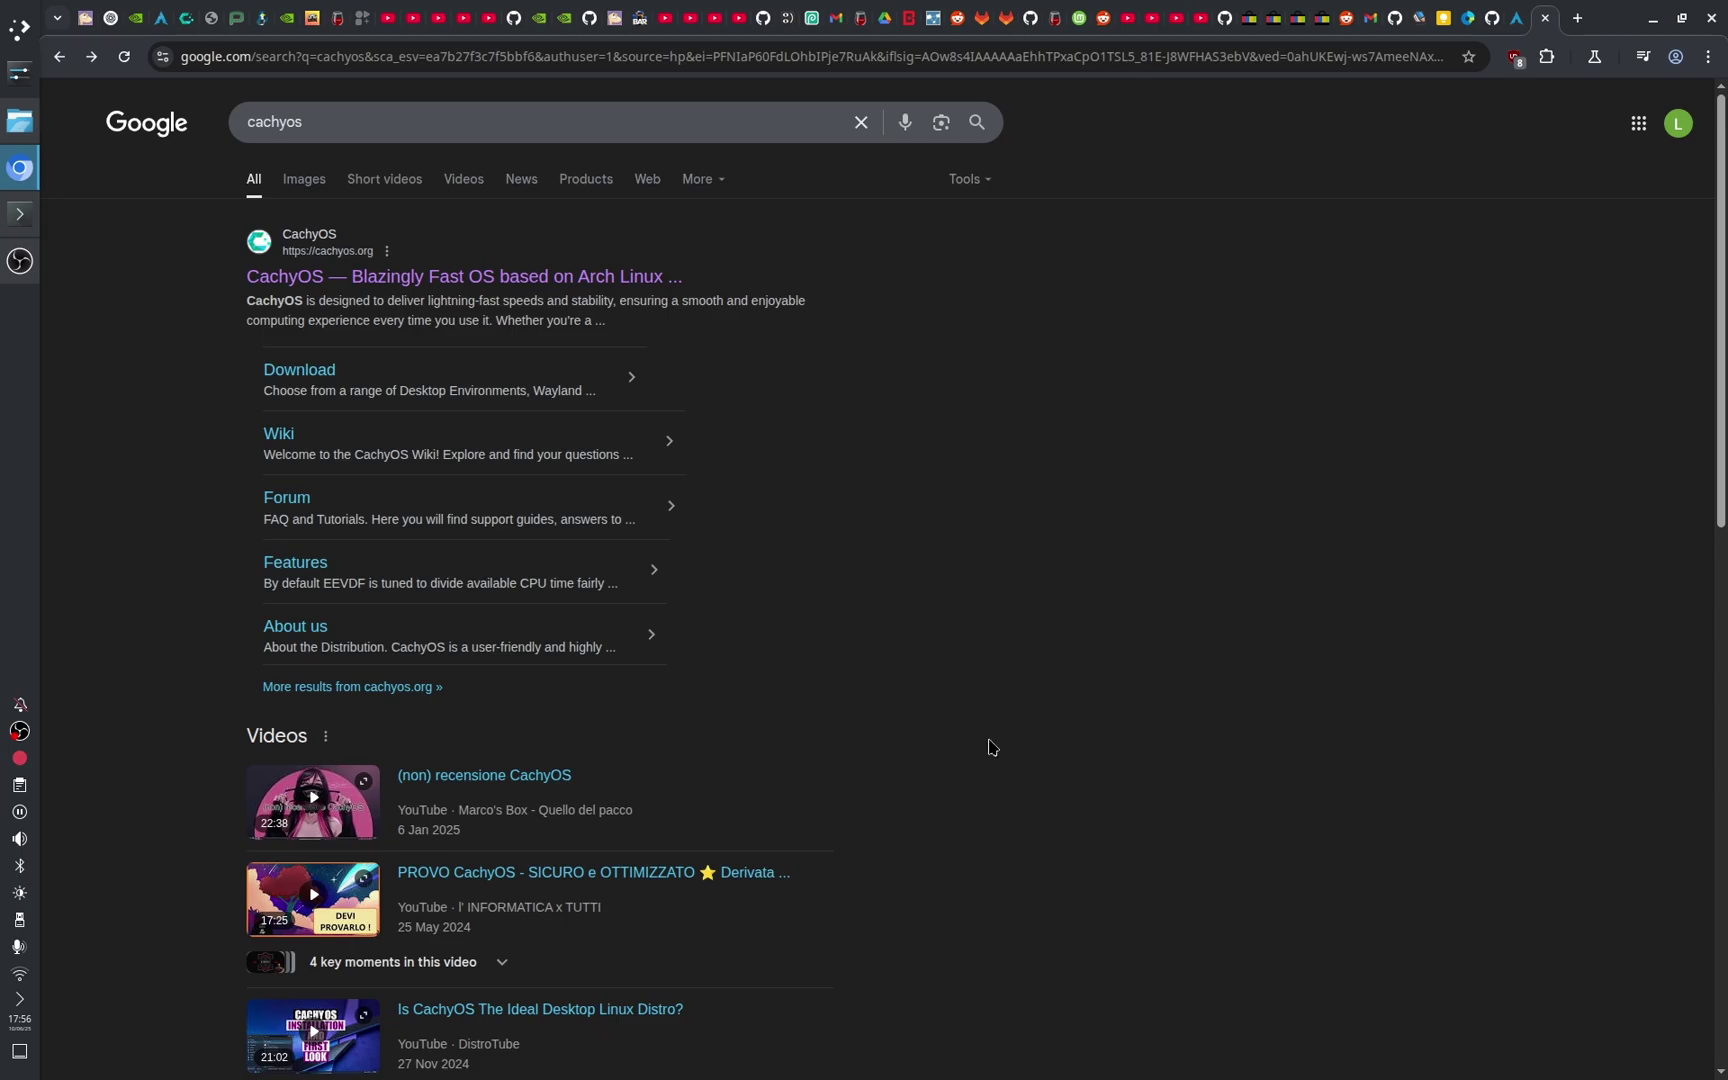
Step: Select and then deselect the 'cachyos' query on the Google results page
drag(397, 135, 154, 116)
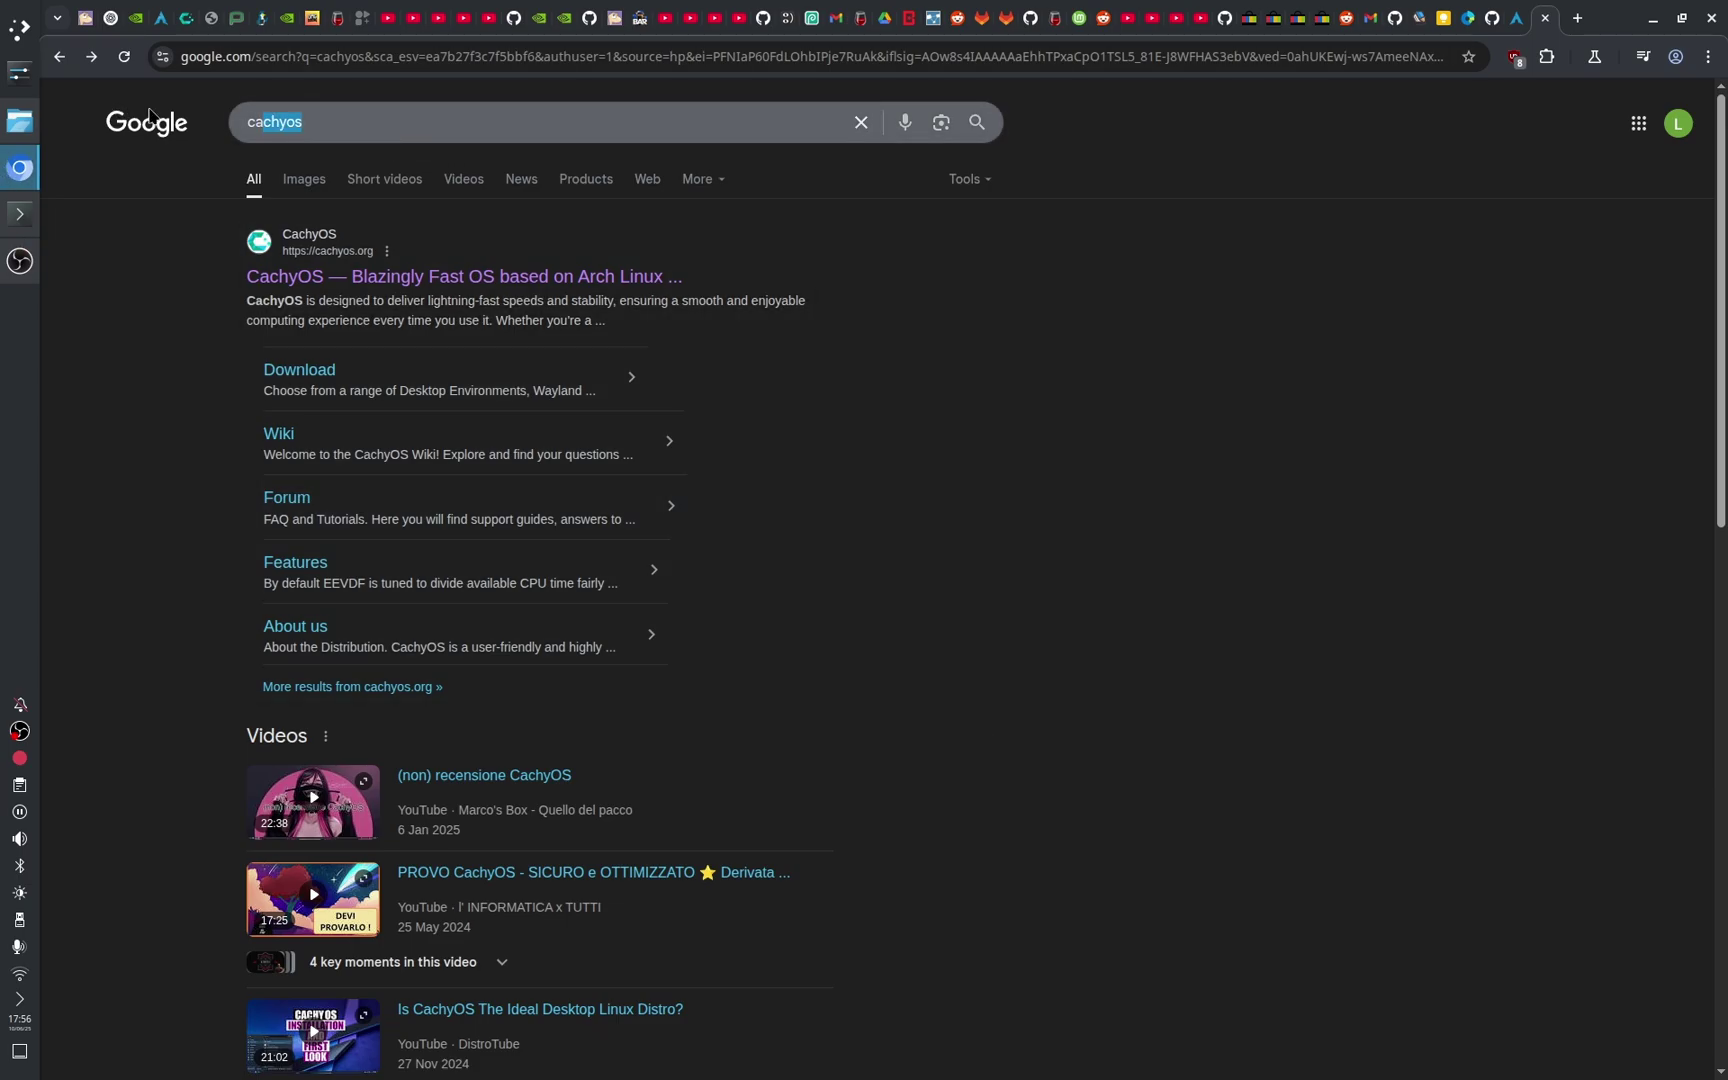
click(1078, 403)
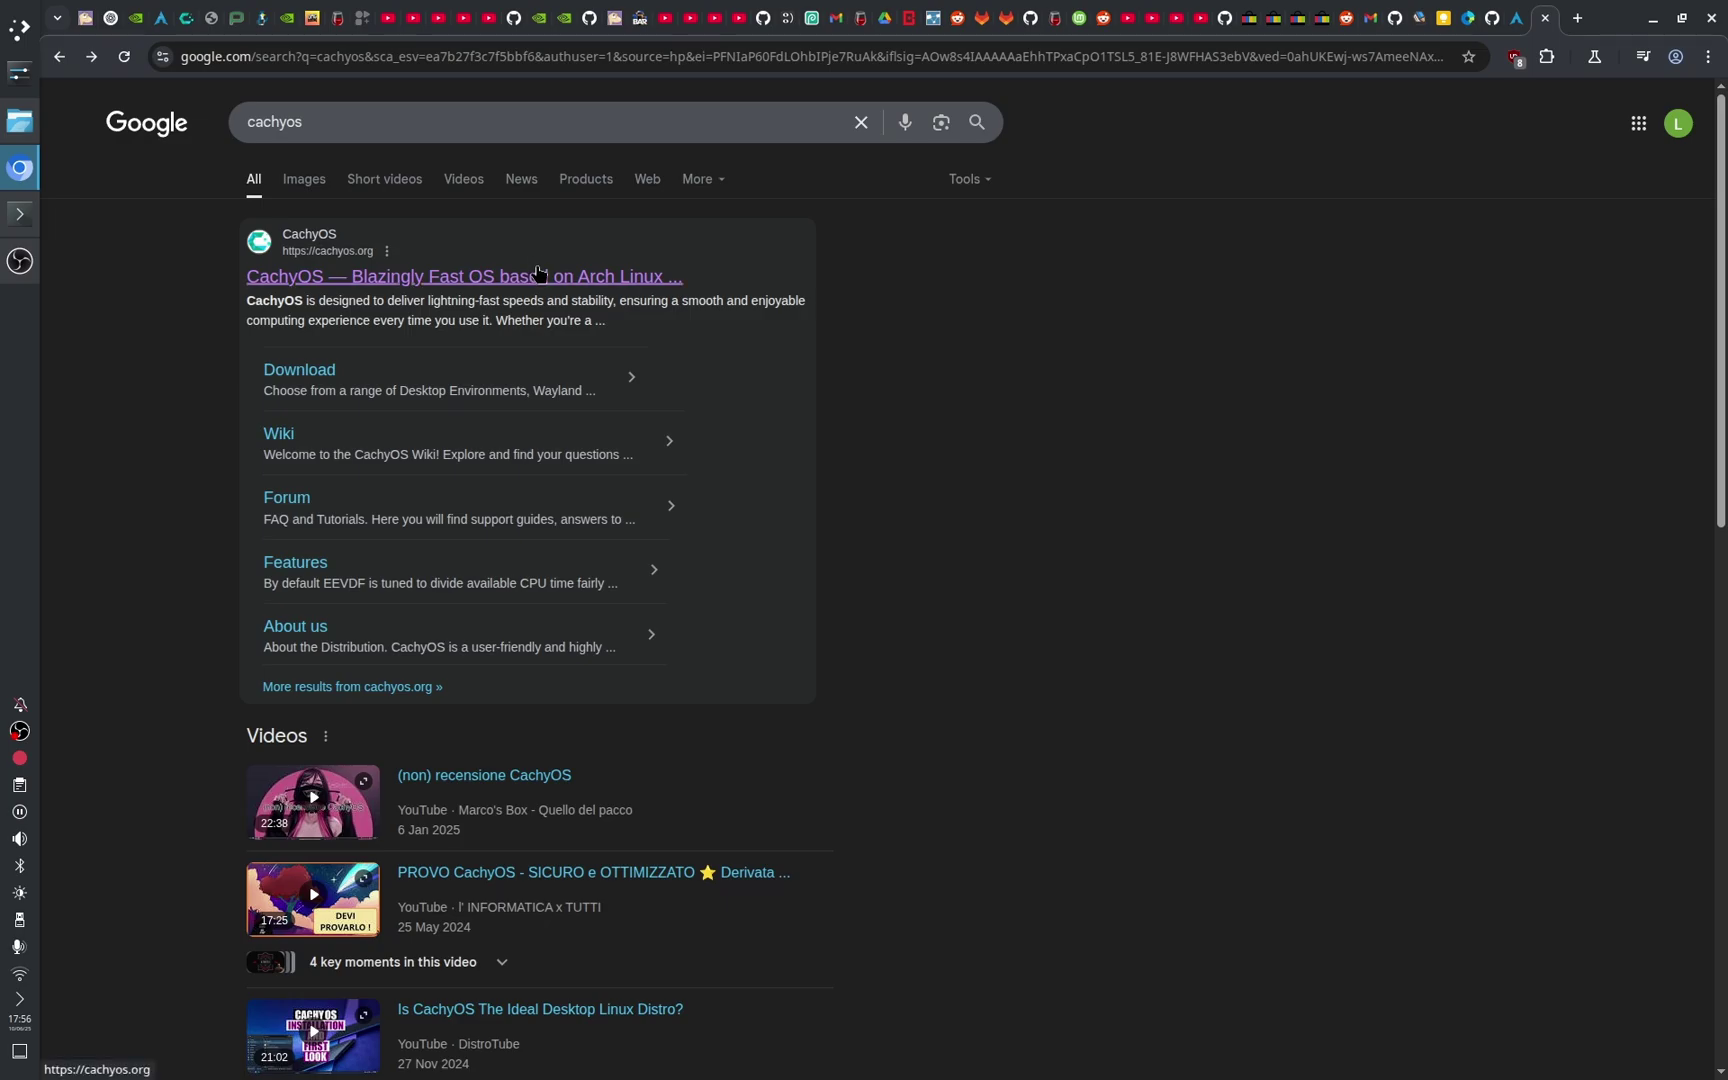
Step: Go to the Download page on cachyos.org and expand the Desktop Edition download choices
click(537, 273)
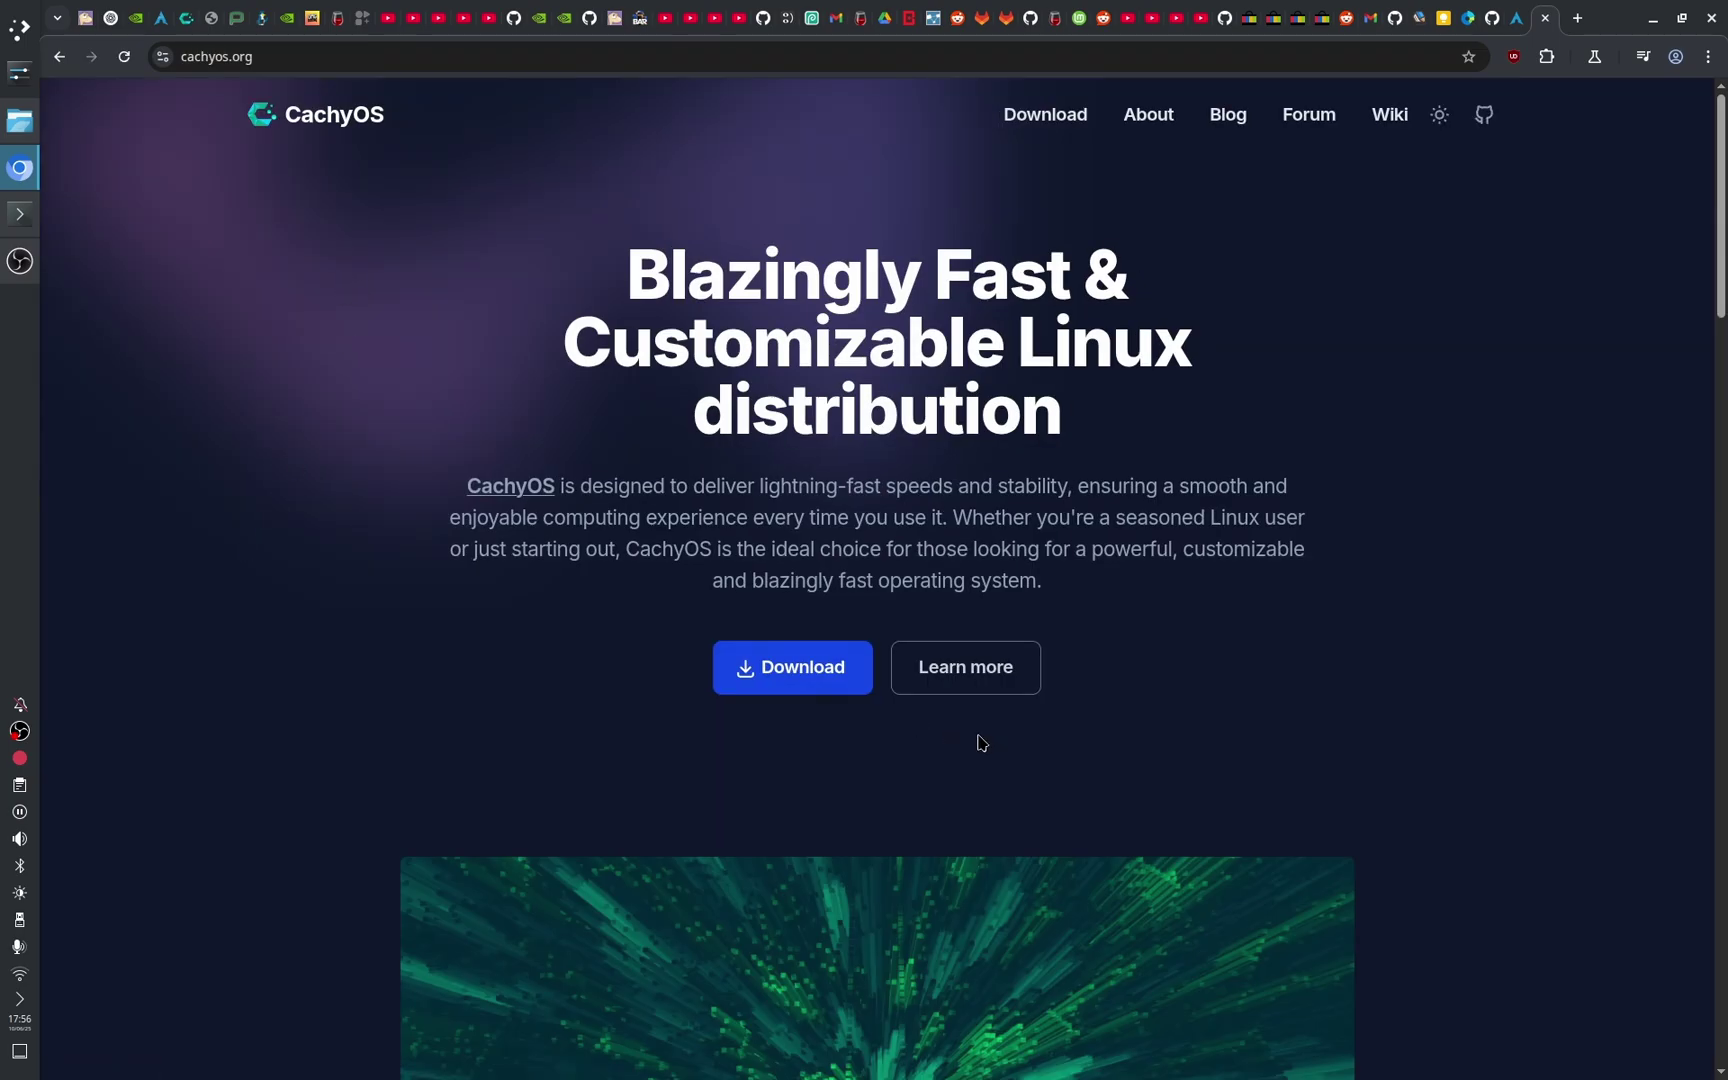
click(773, 693)
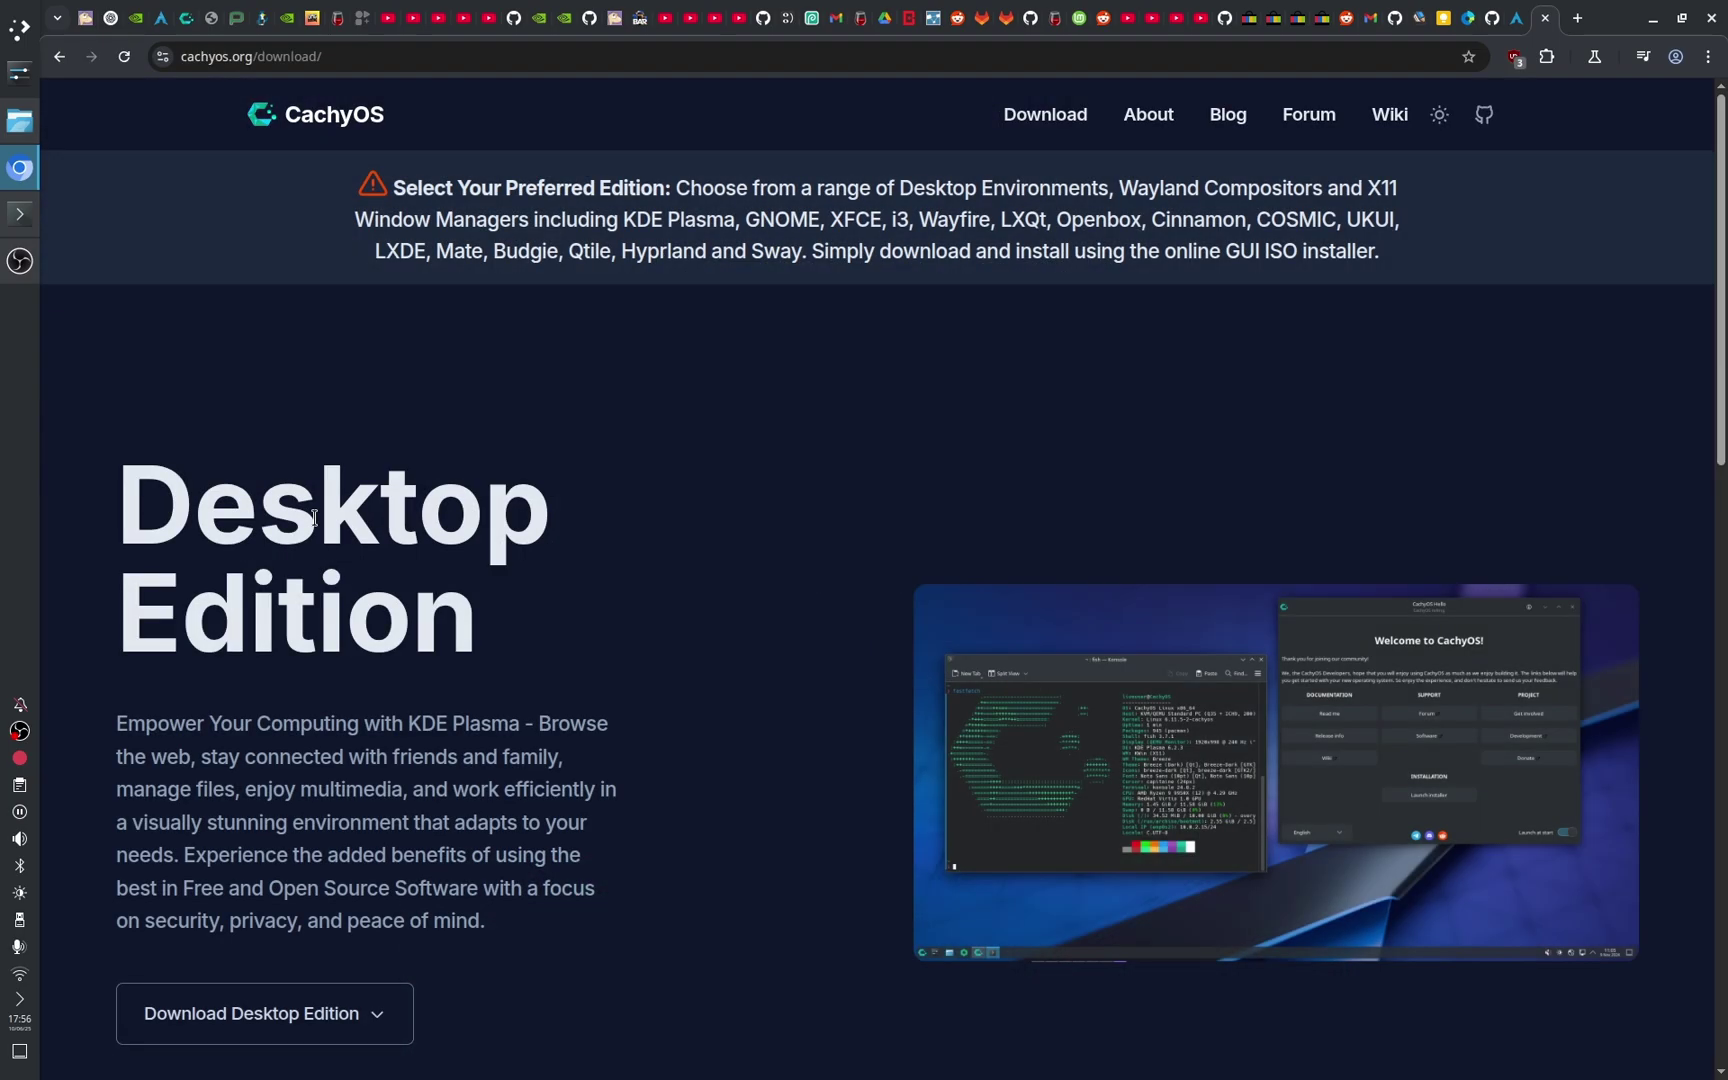
drag(96, 484, 694, 729)
click(670, 655)
scroll(660, 660, down, 5)
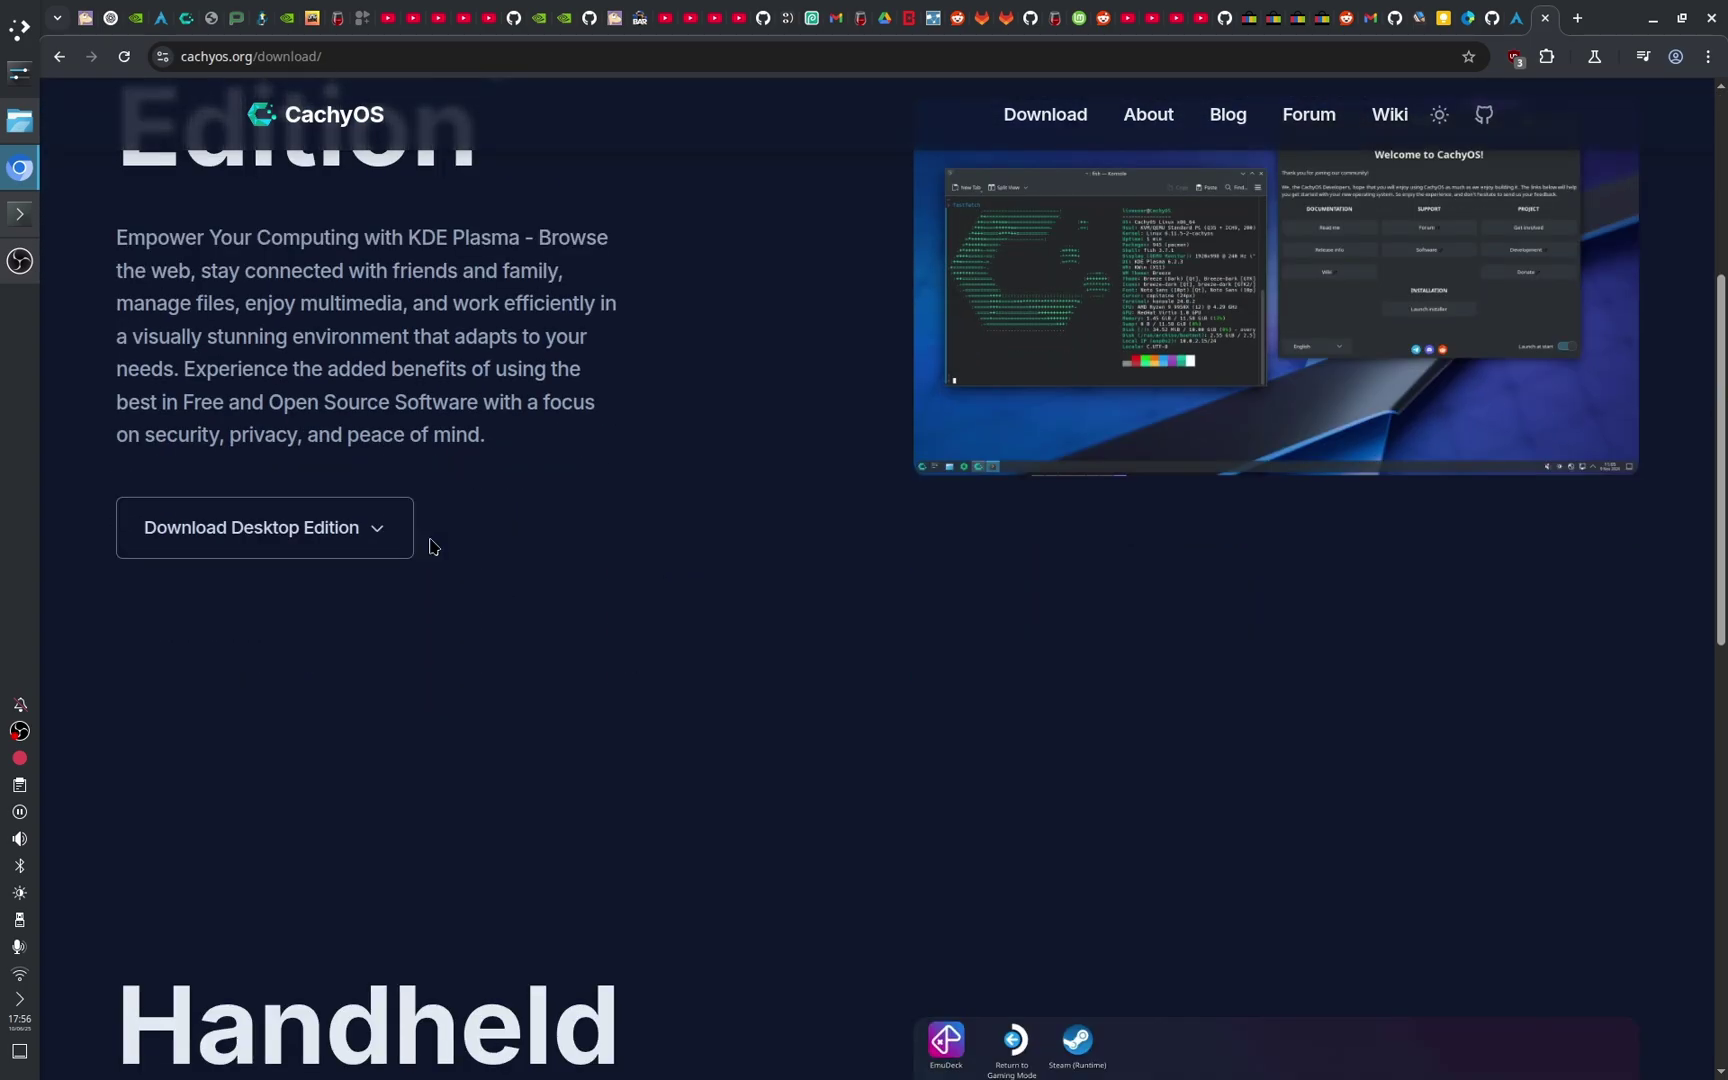
click(370, 533)
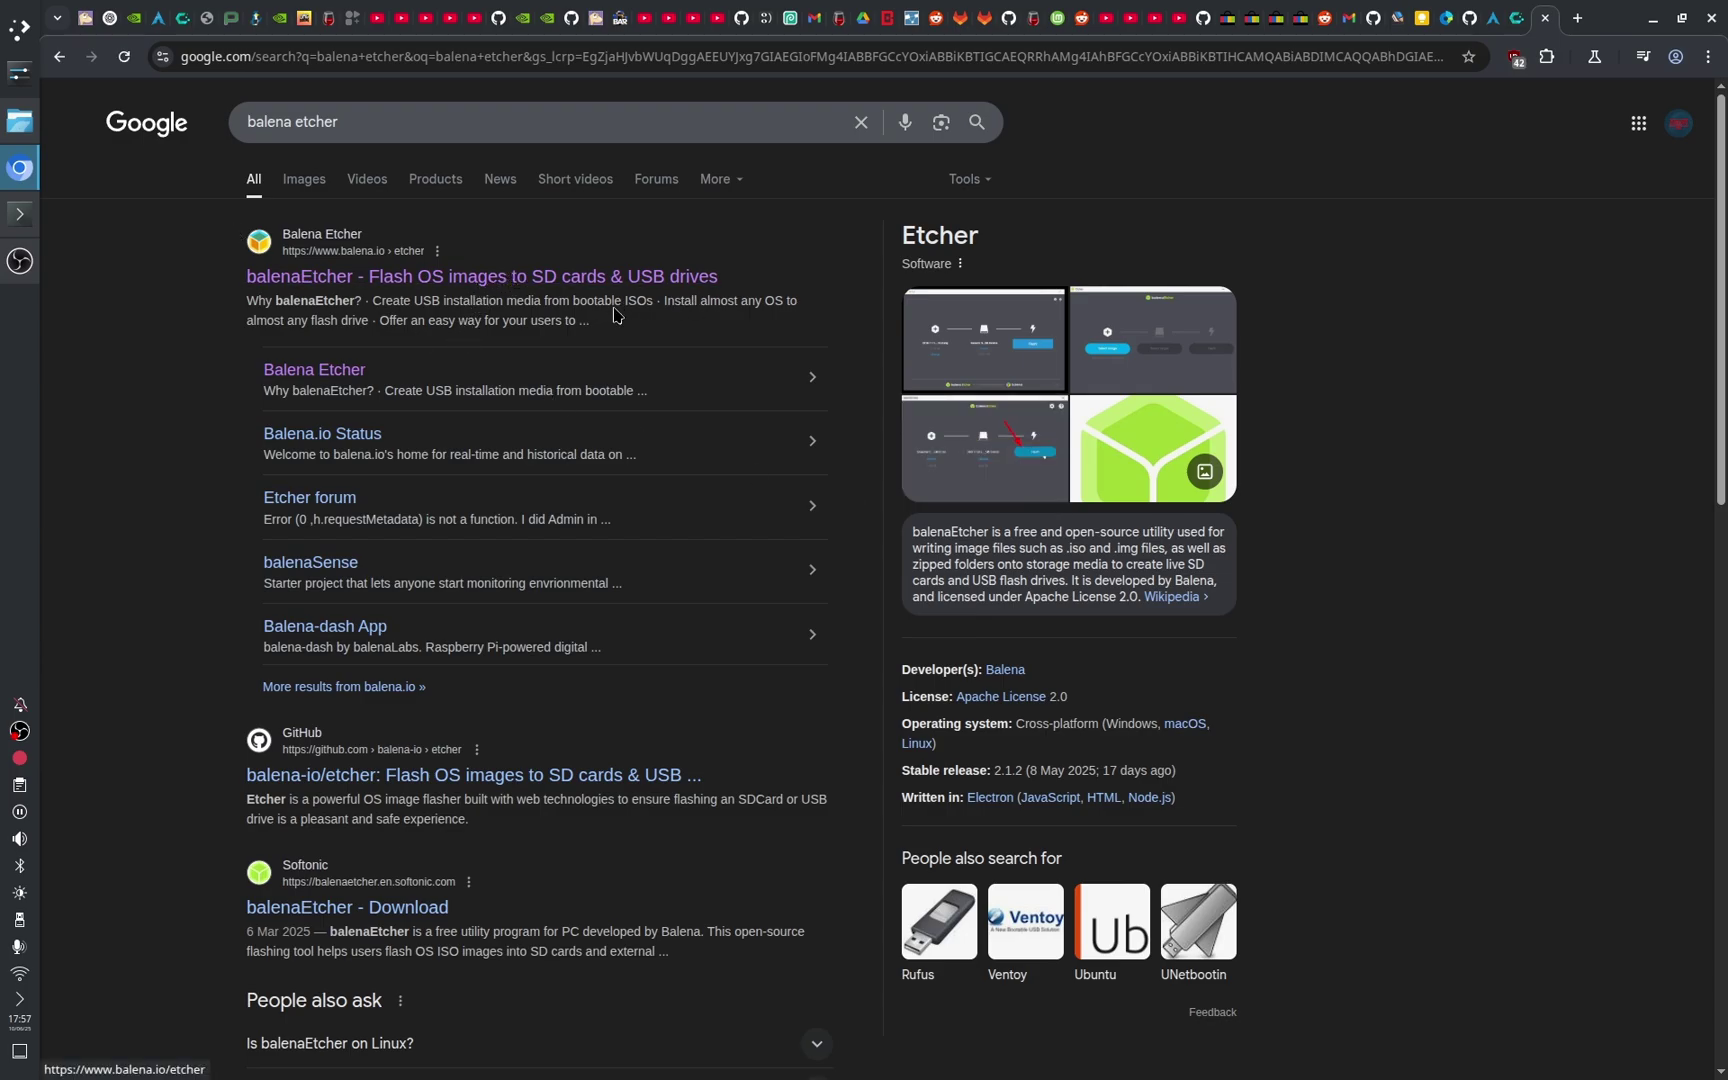
Step: Download Etcher for Linux x64 (zip) from the etcher.balena.io download table
click(400, 278)
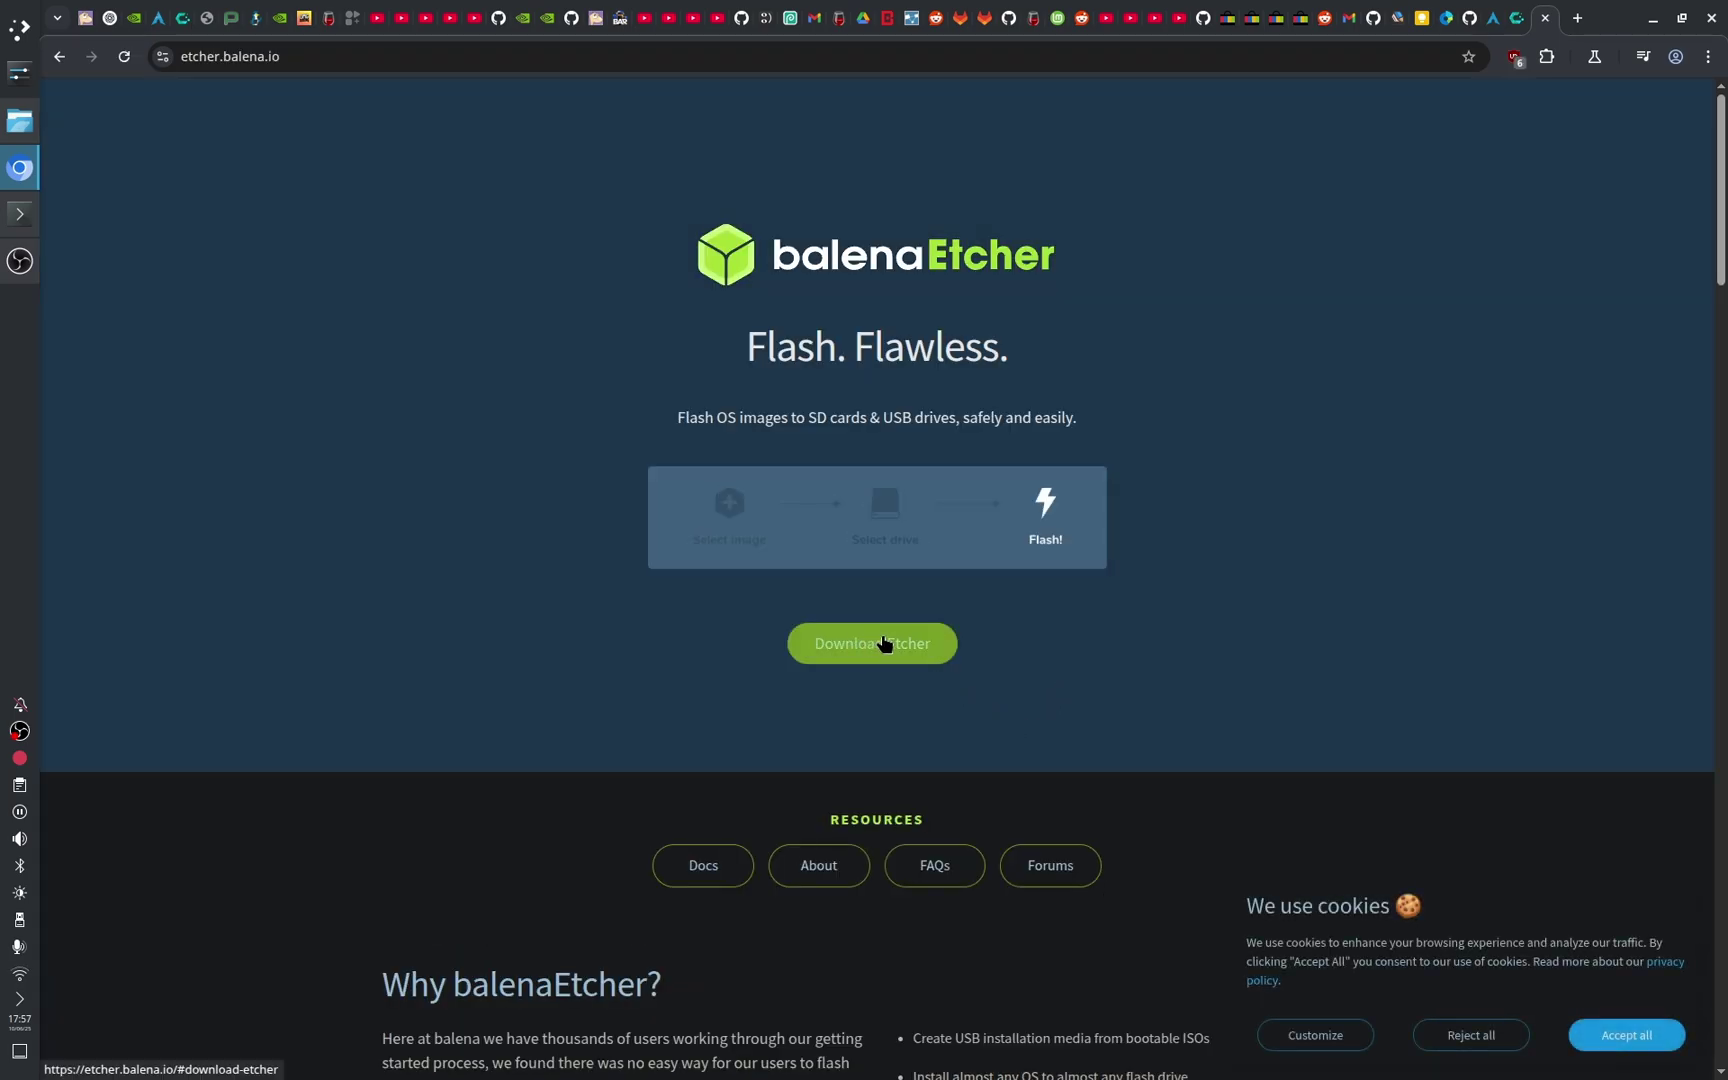
click(885, 645)
drag(567, 318, 1072, 348)
click(1070, 349)
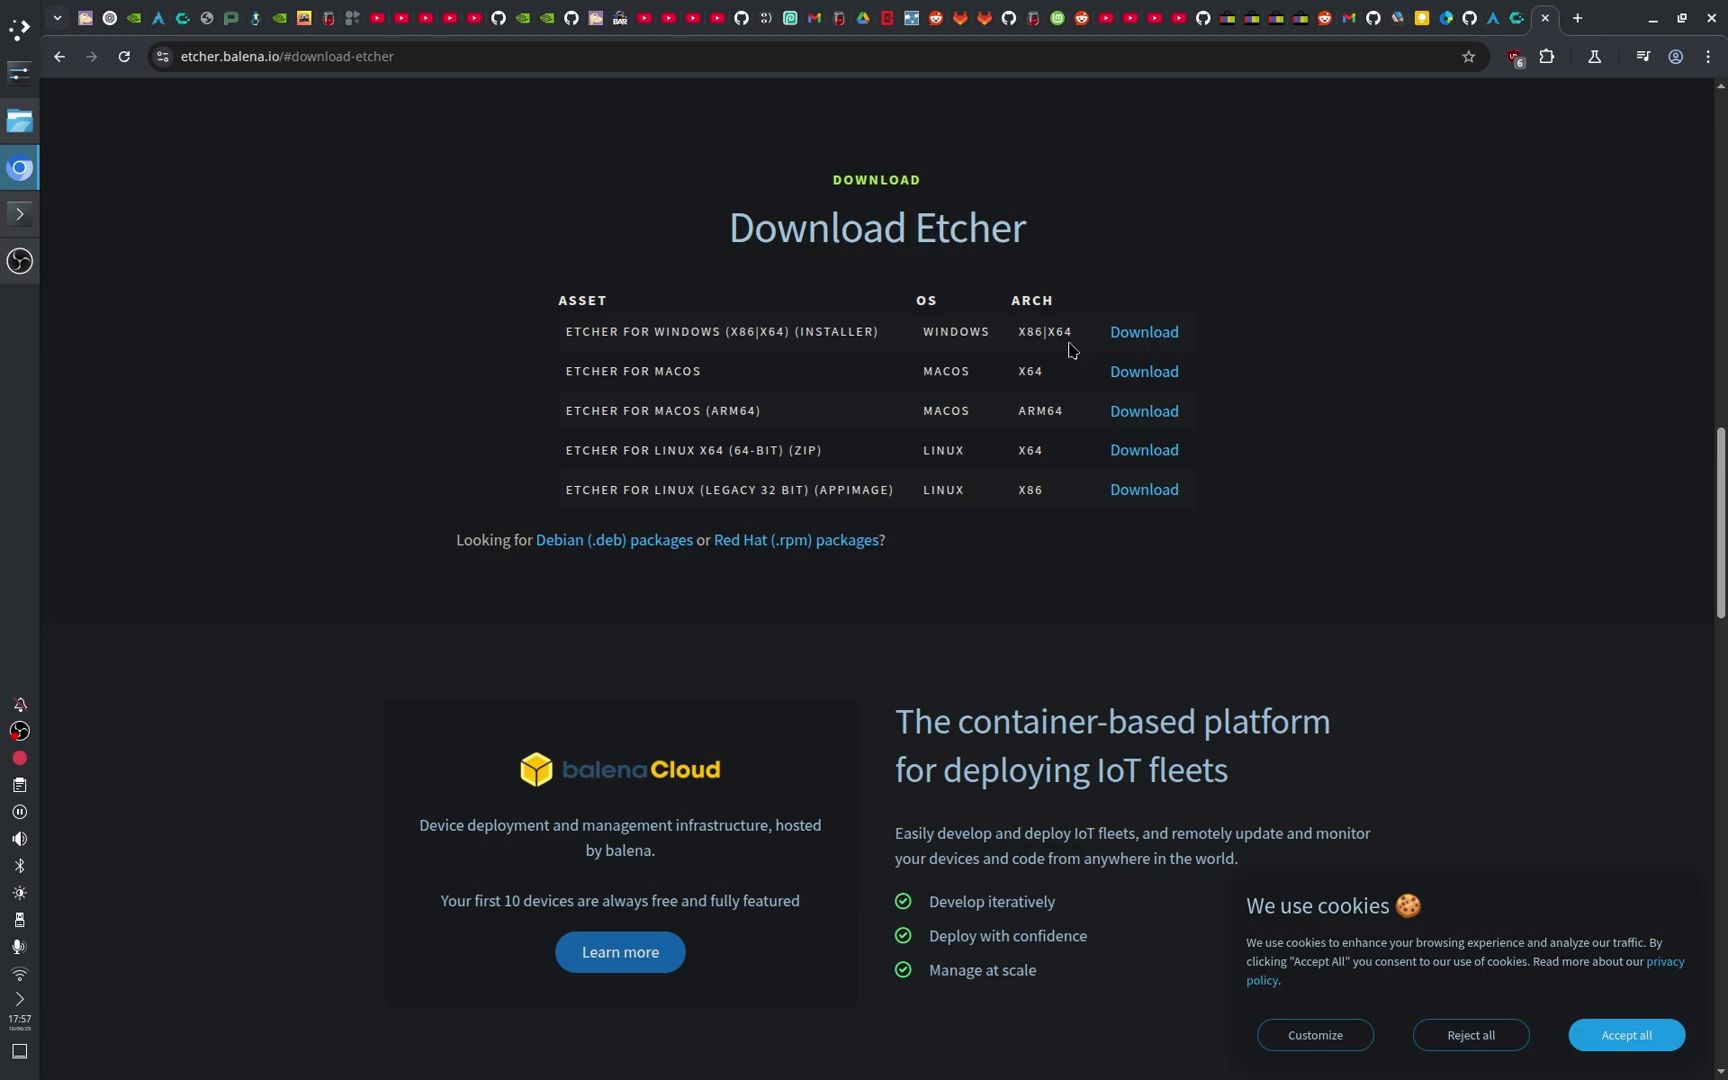
drag(548, 457, 840, 462)
click(833, 459)
click(1144, 450)
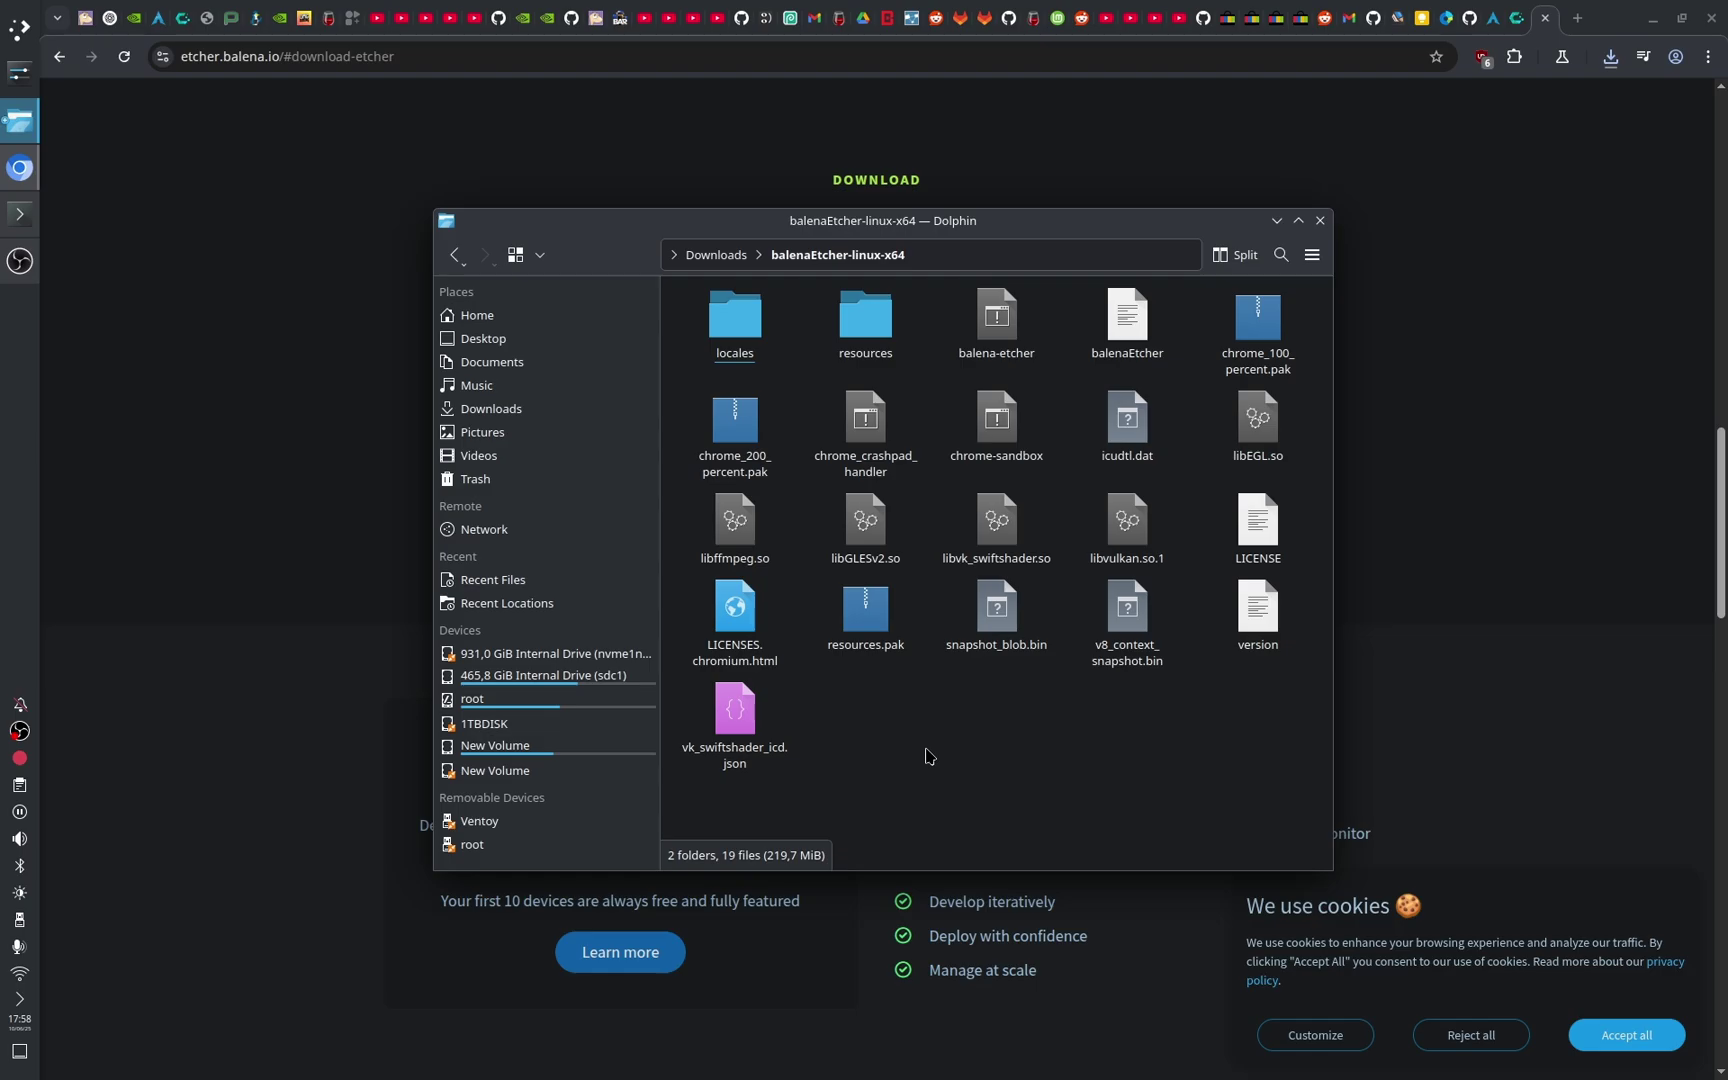
Step: Allow balena-etcher to execute as a program in its Permissions, then launch it
right_click(993, 333)
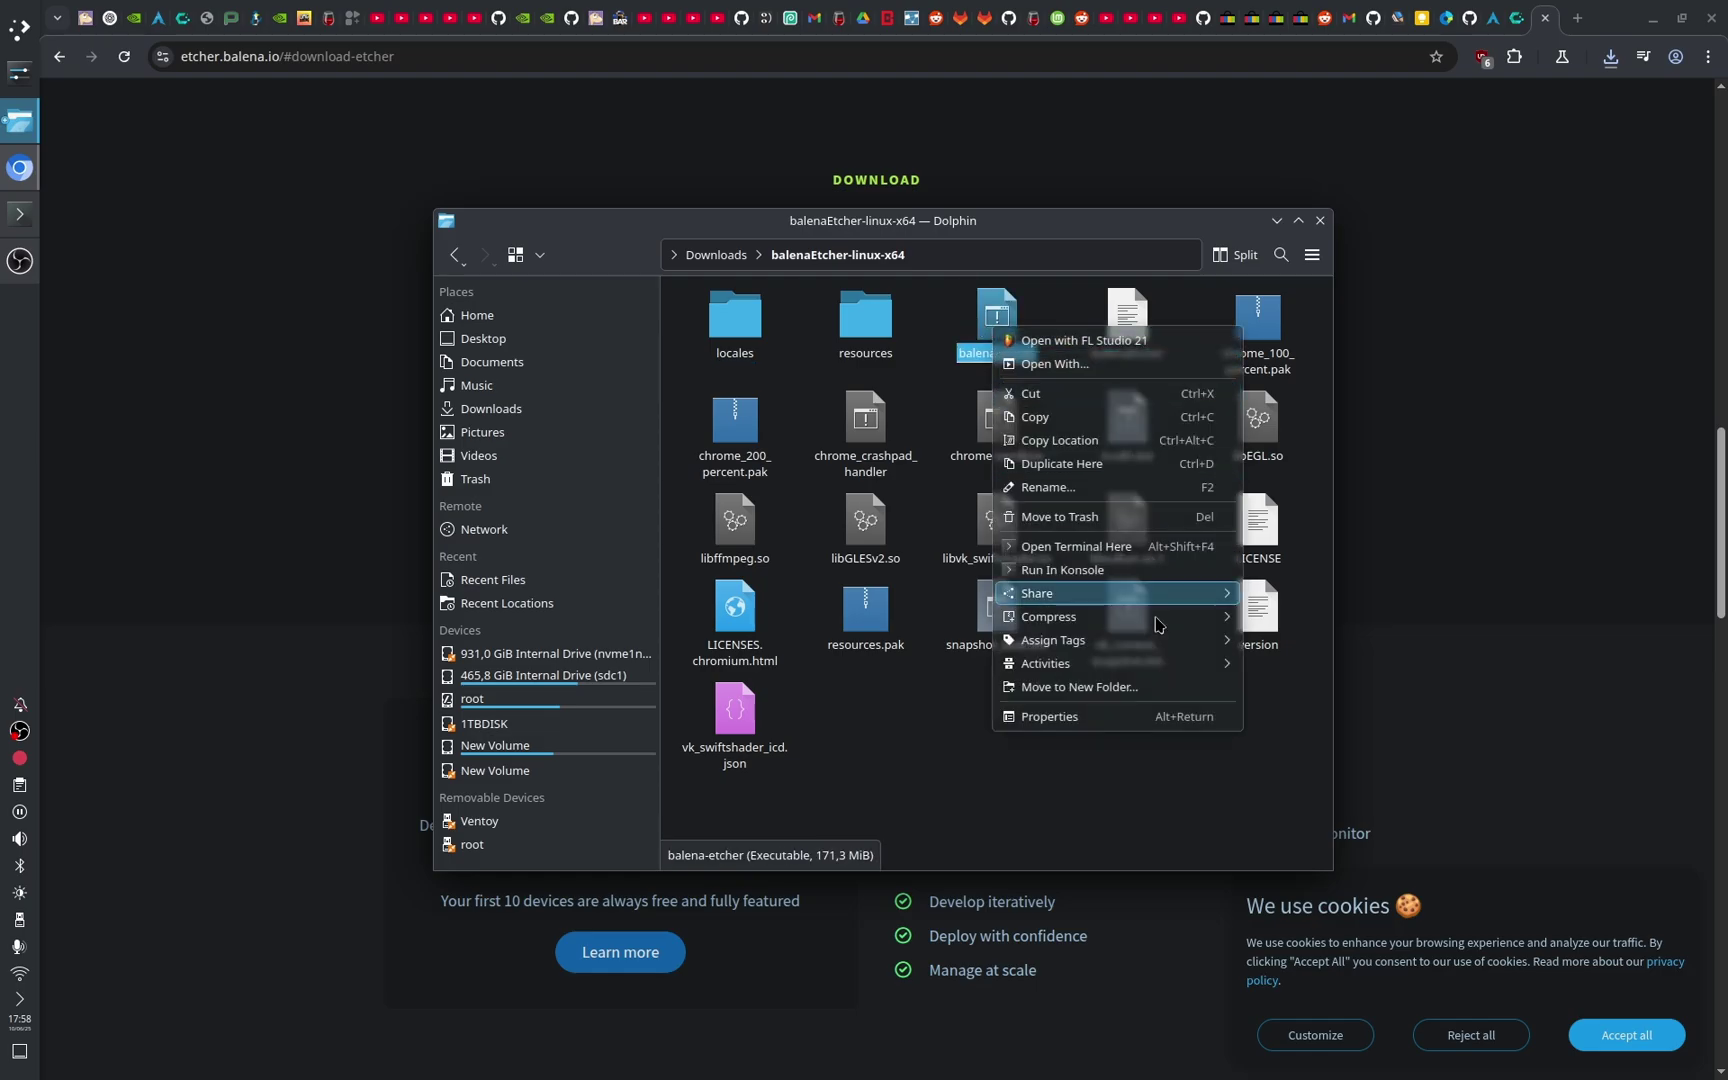
click(1117, 717)
click(826, 378)
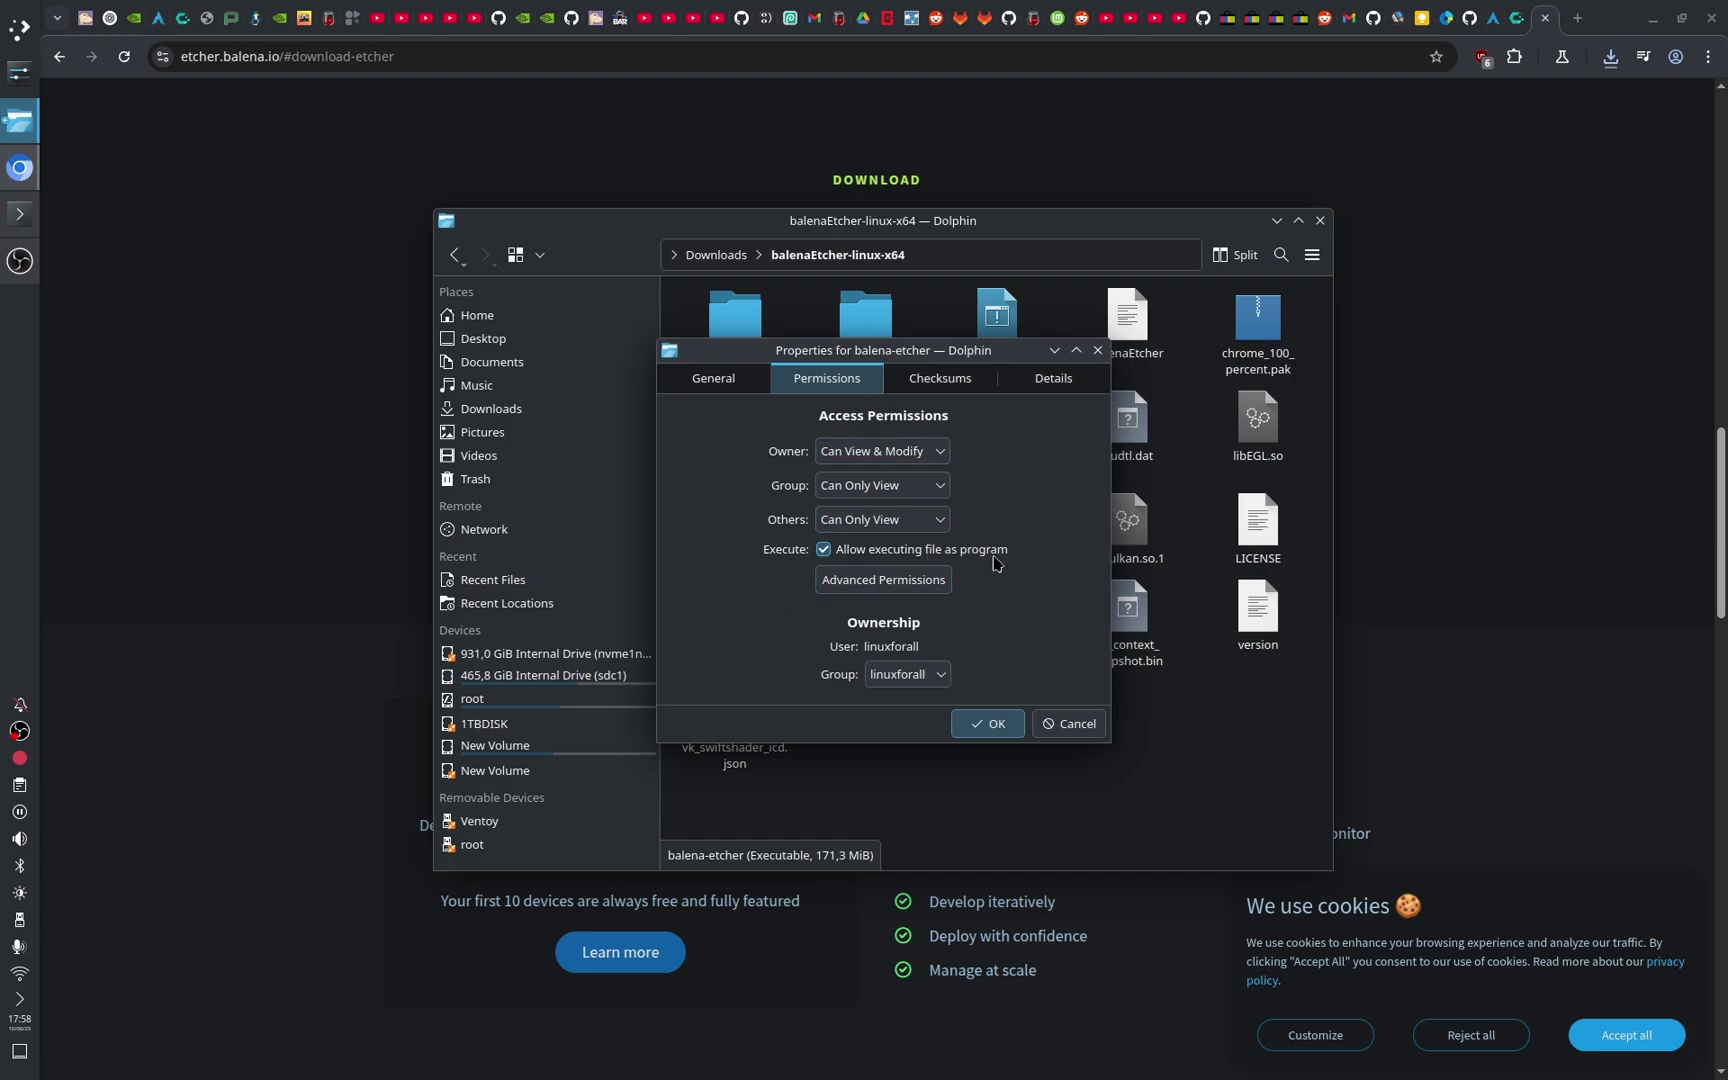
click(987, 723)
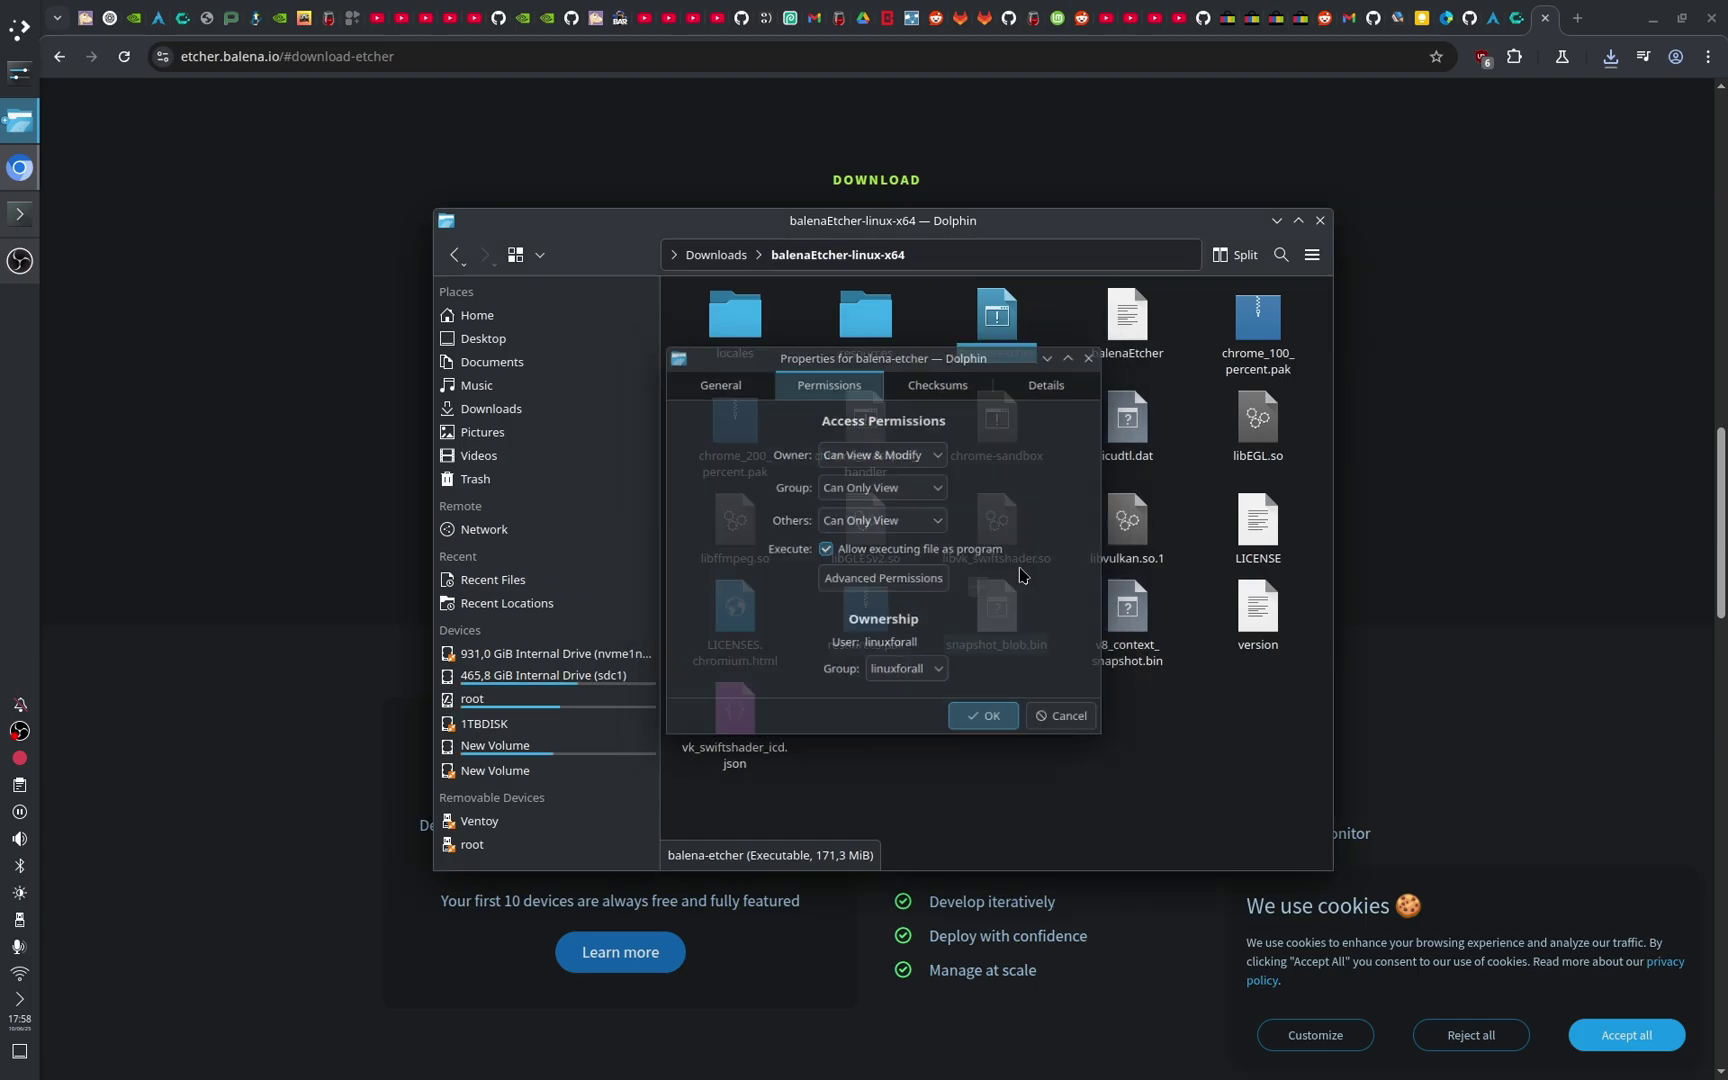
double_click(997, 340)
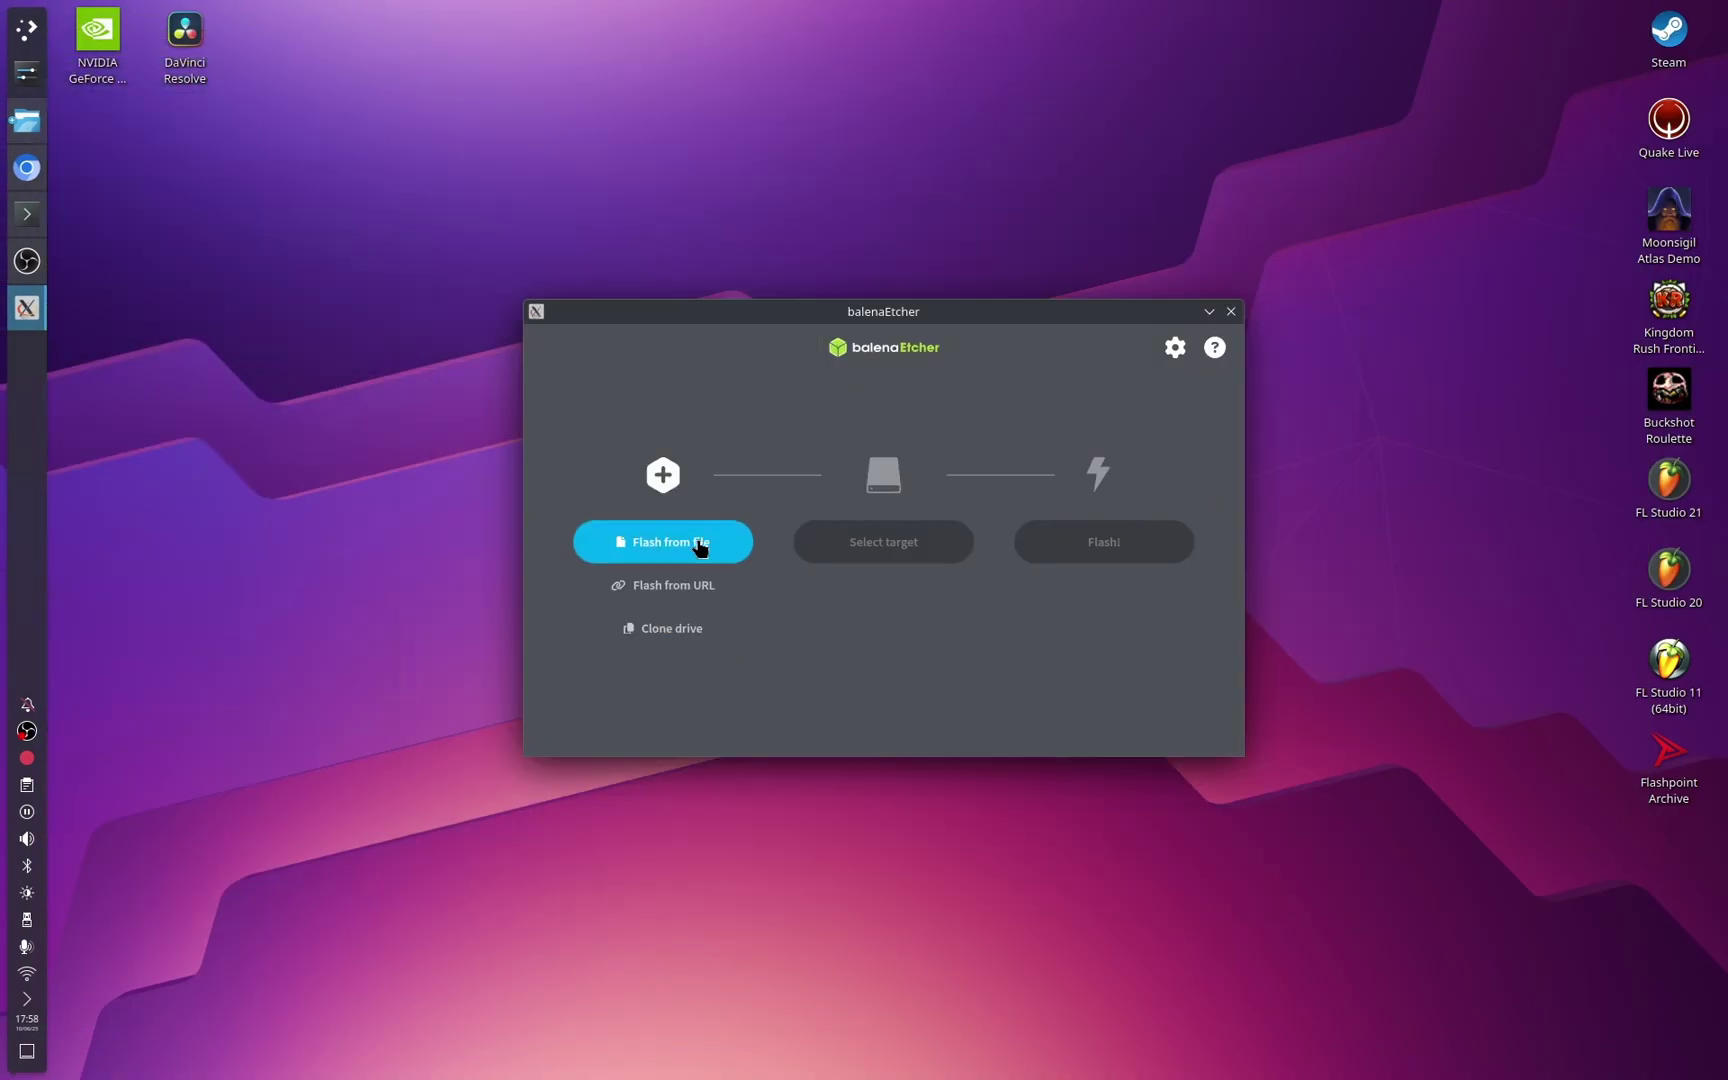
Step: Load cachyos-desktop-linux-250530.iso as the image to flash
click(699, 546)
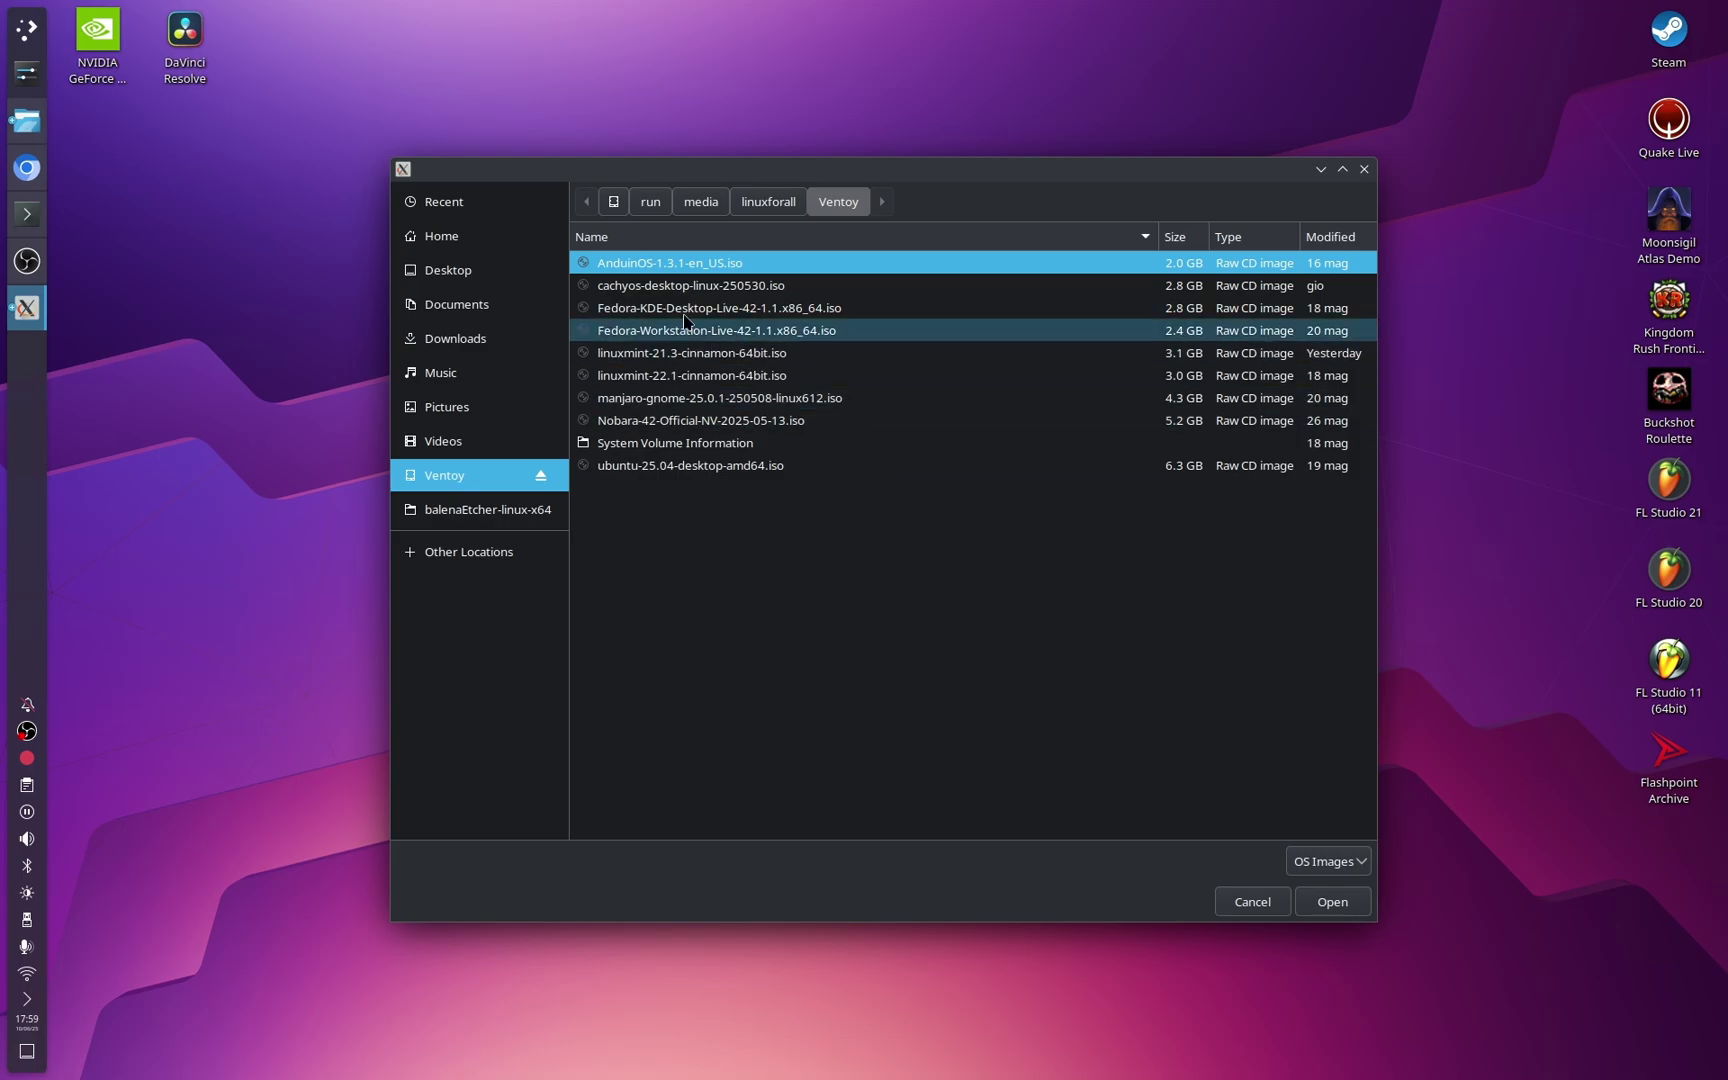
click(895, 286)
click(1341, 905)
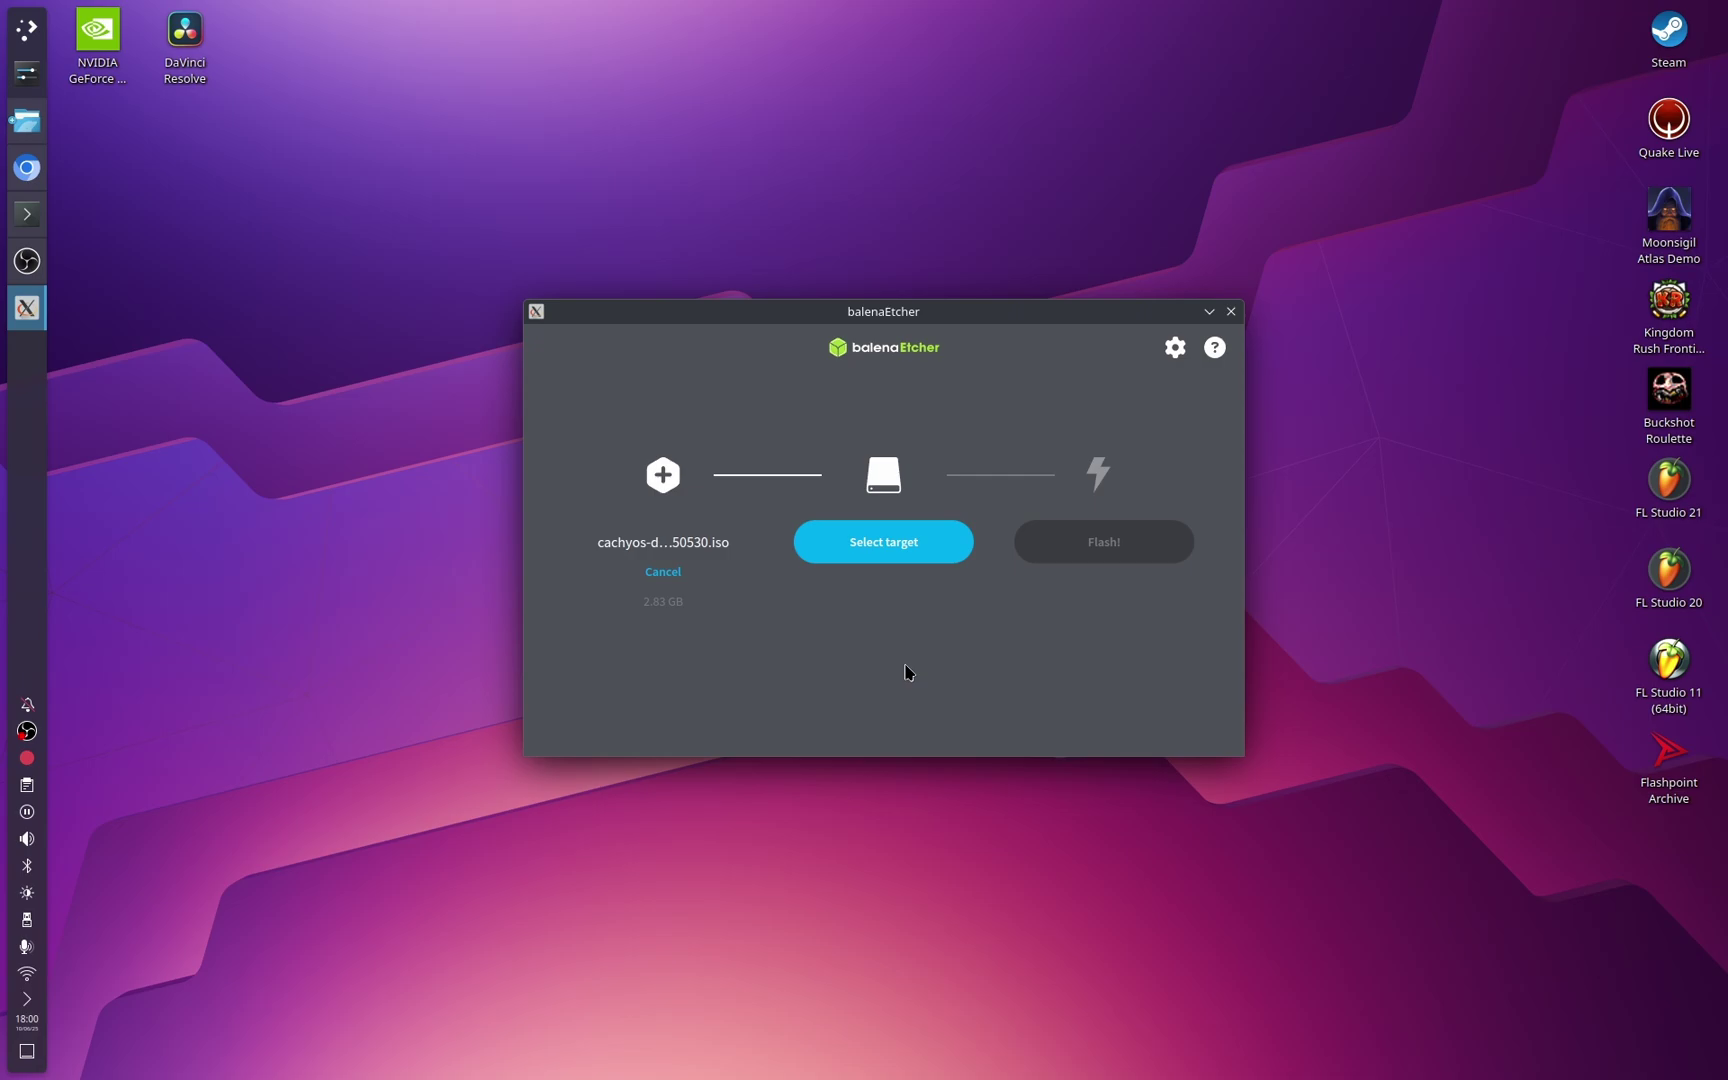
Step: Review the target drive list without choosing a drive, then close balenaEtcher
click(886, 540)
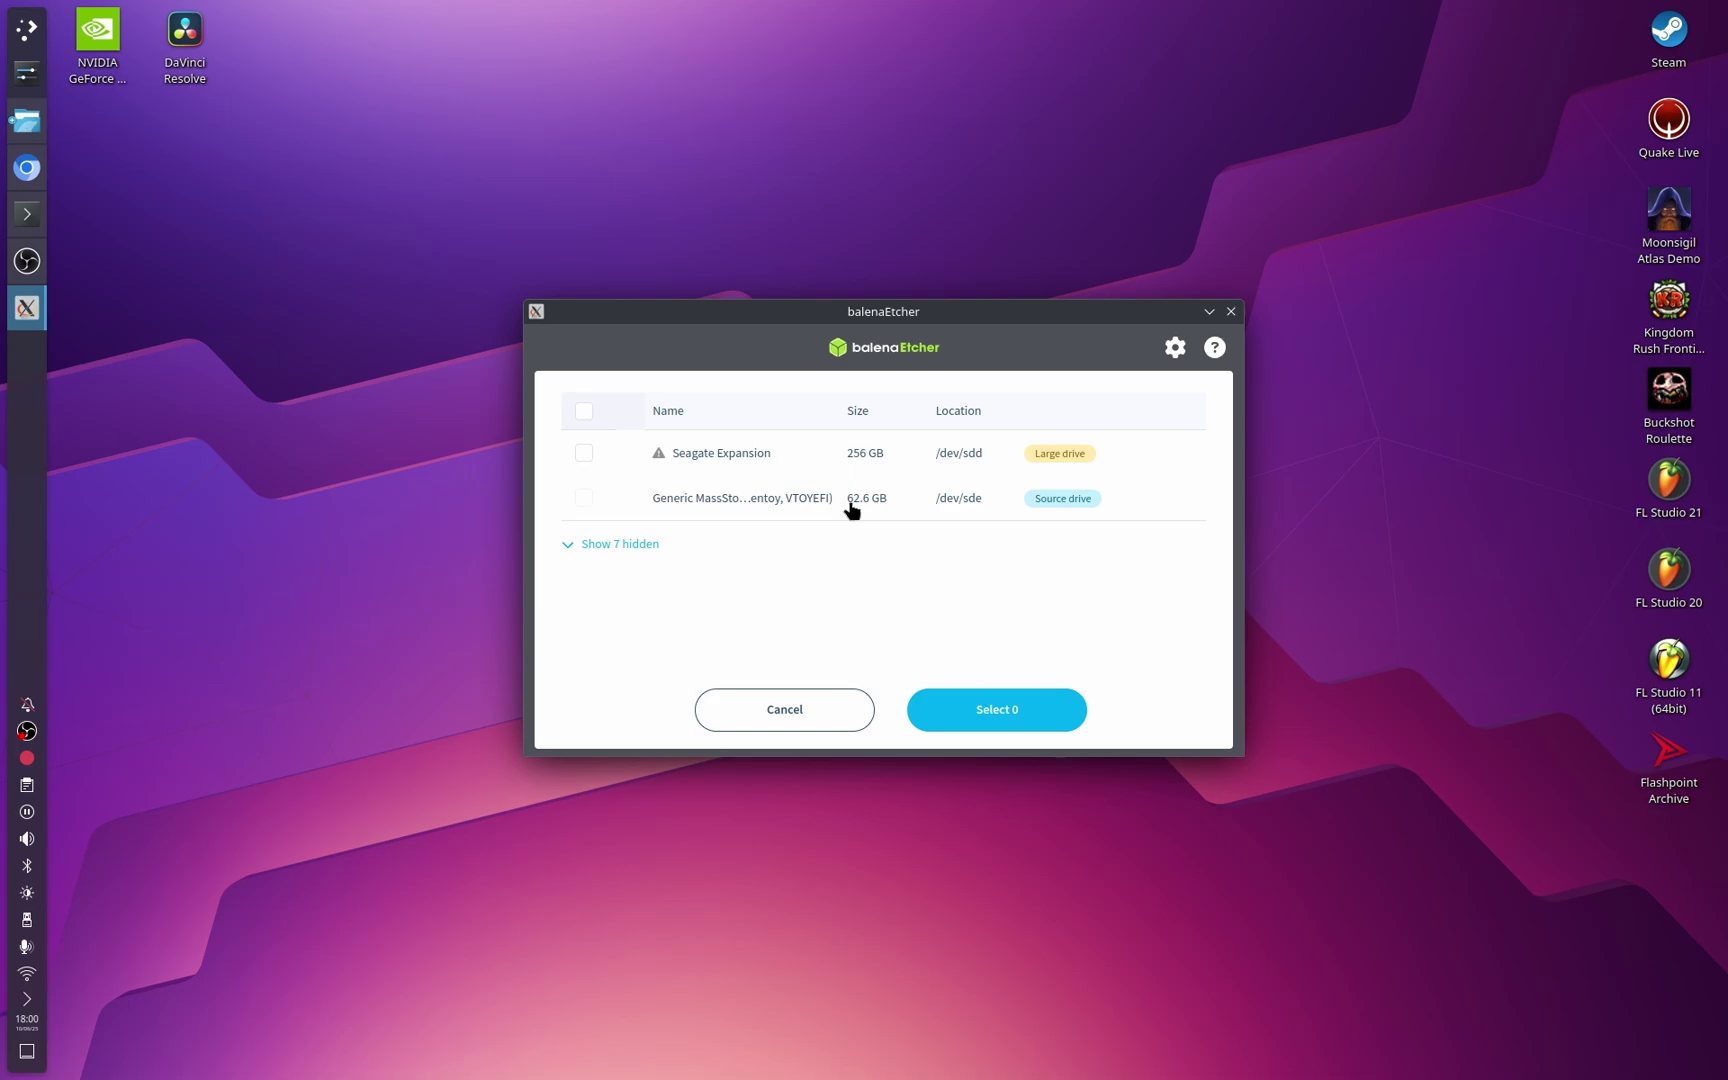
click(1058, 712)
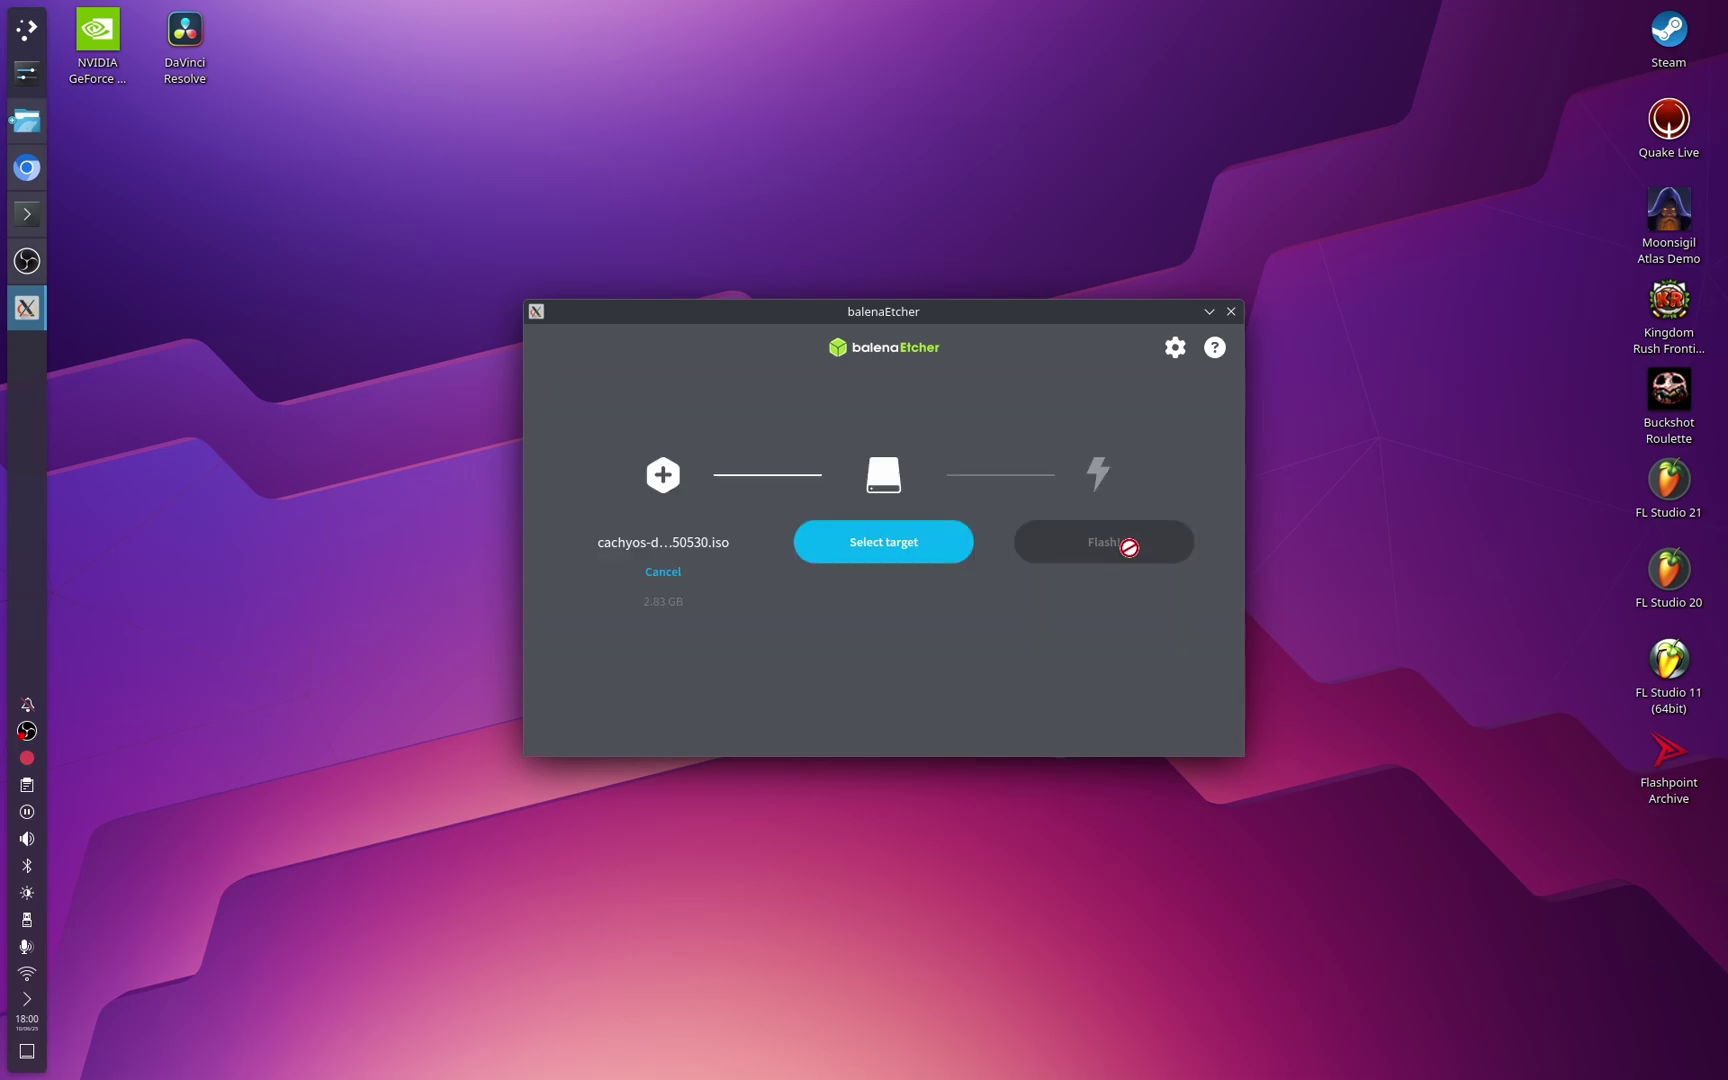
key(alt+F4)
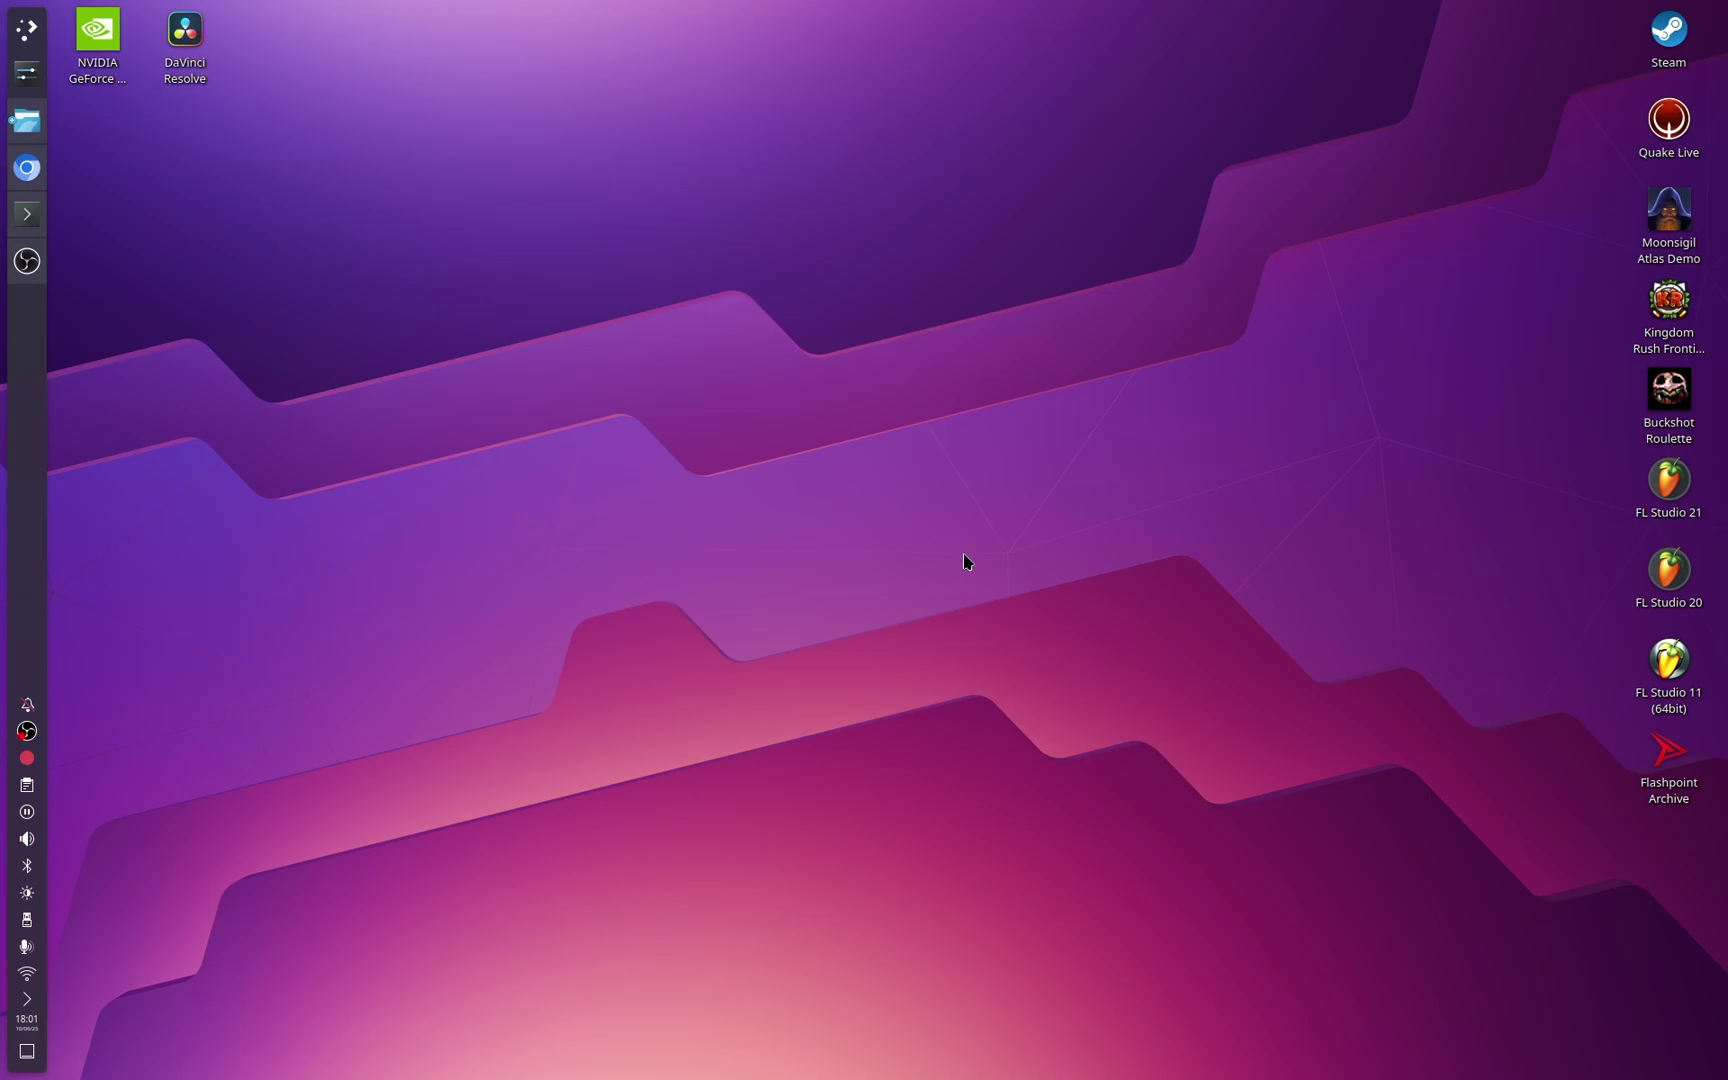
Step: Boot the VM from the CachyOS default (x86_64, BIOS) boot menu entry
key(alt+Tab)
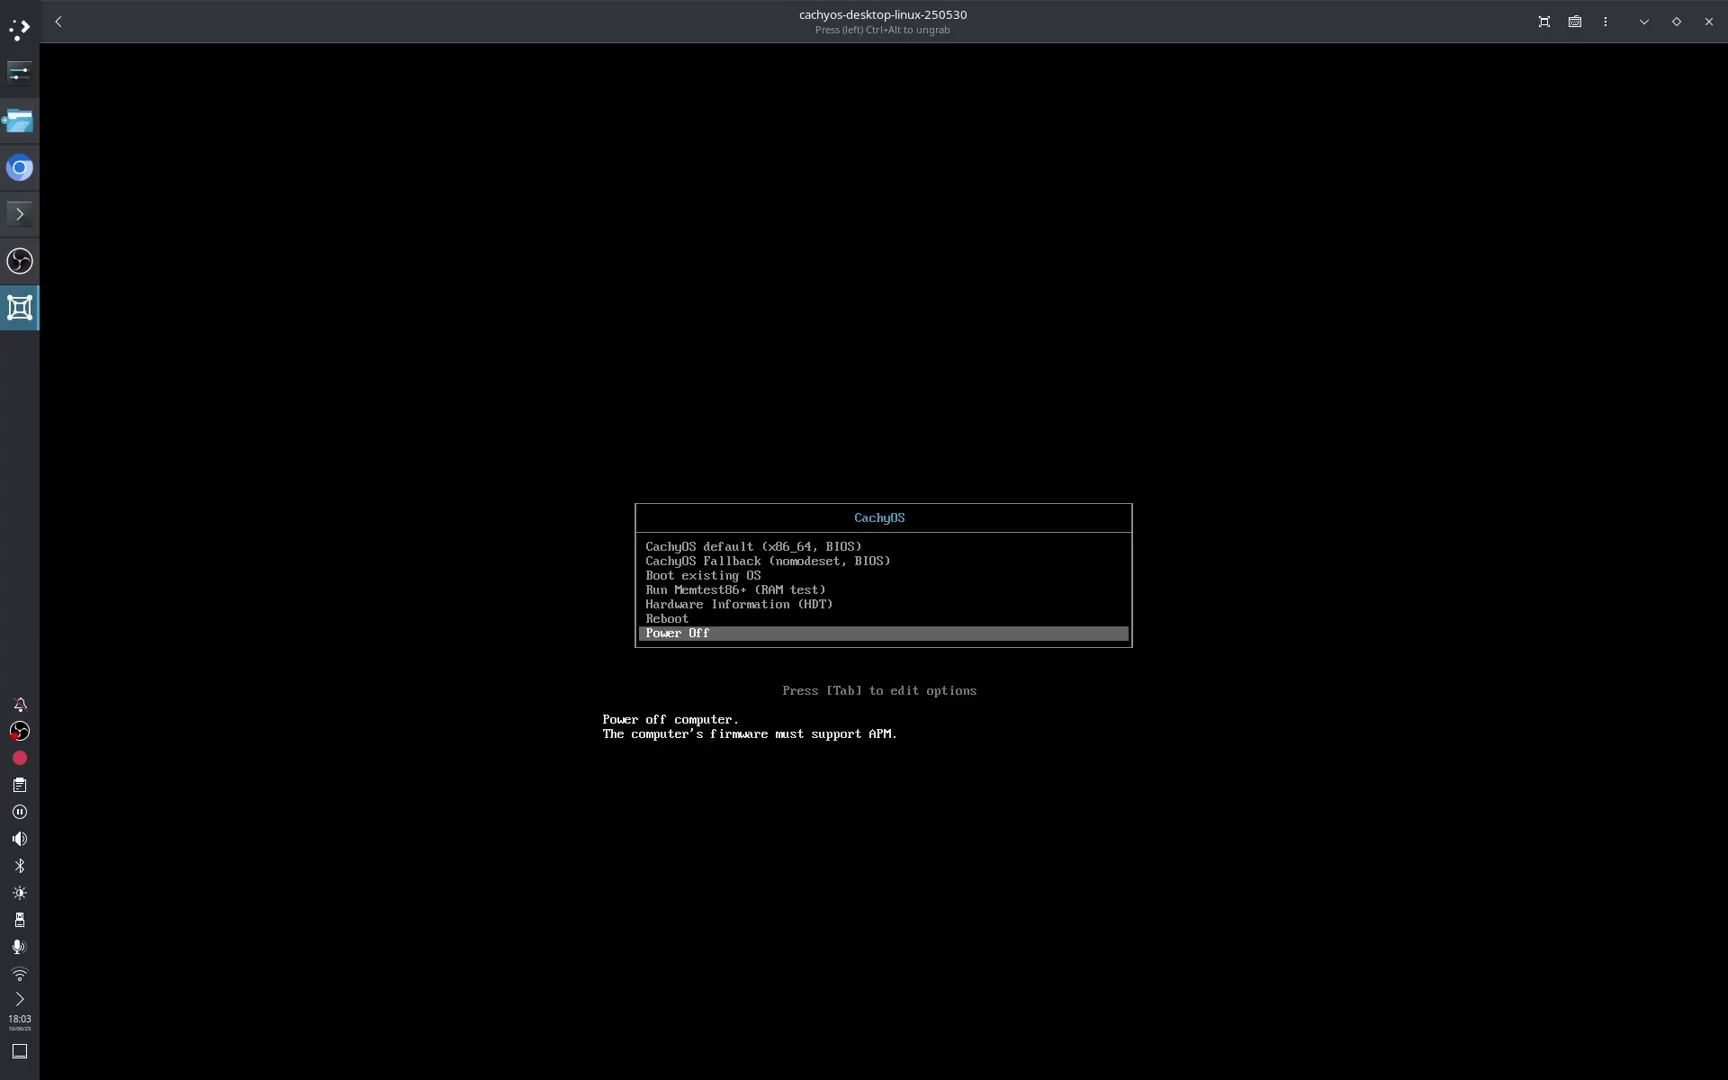
key(Up)
key(Up)
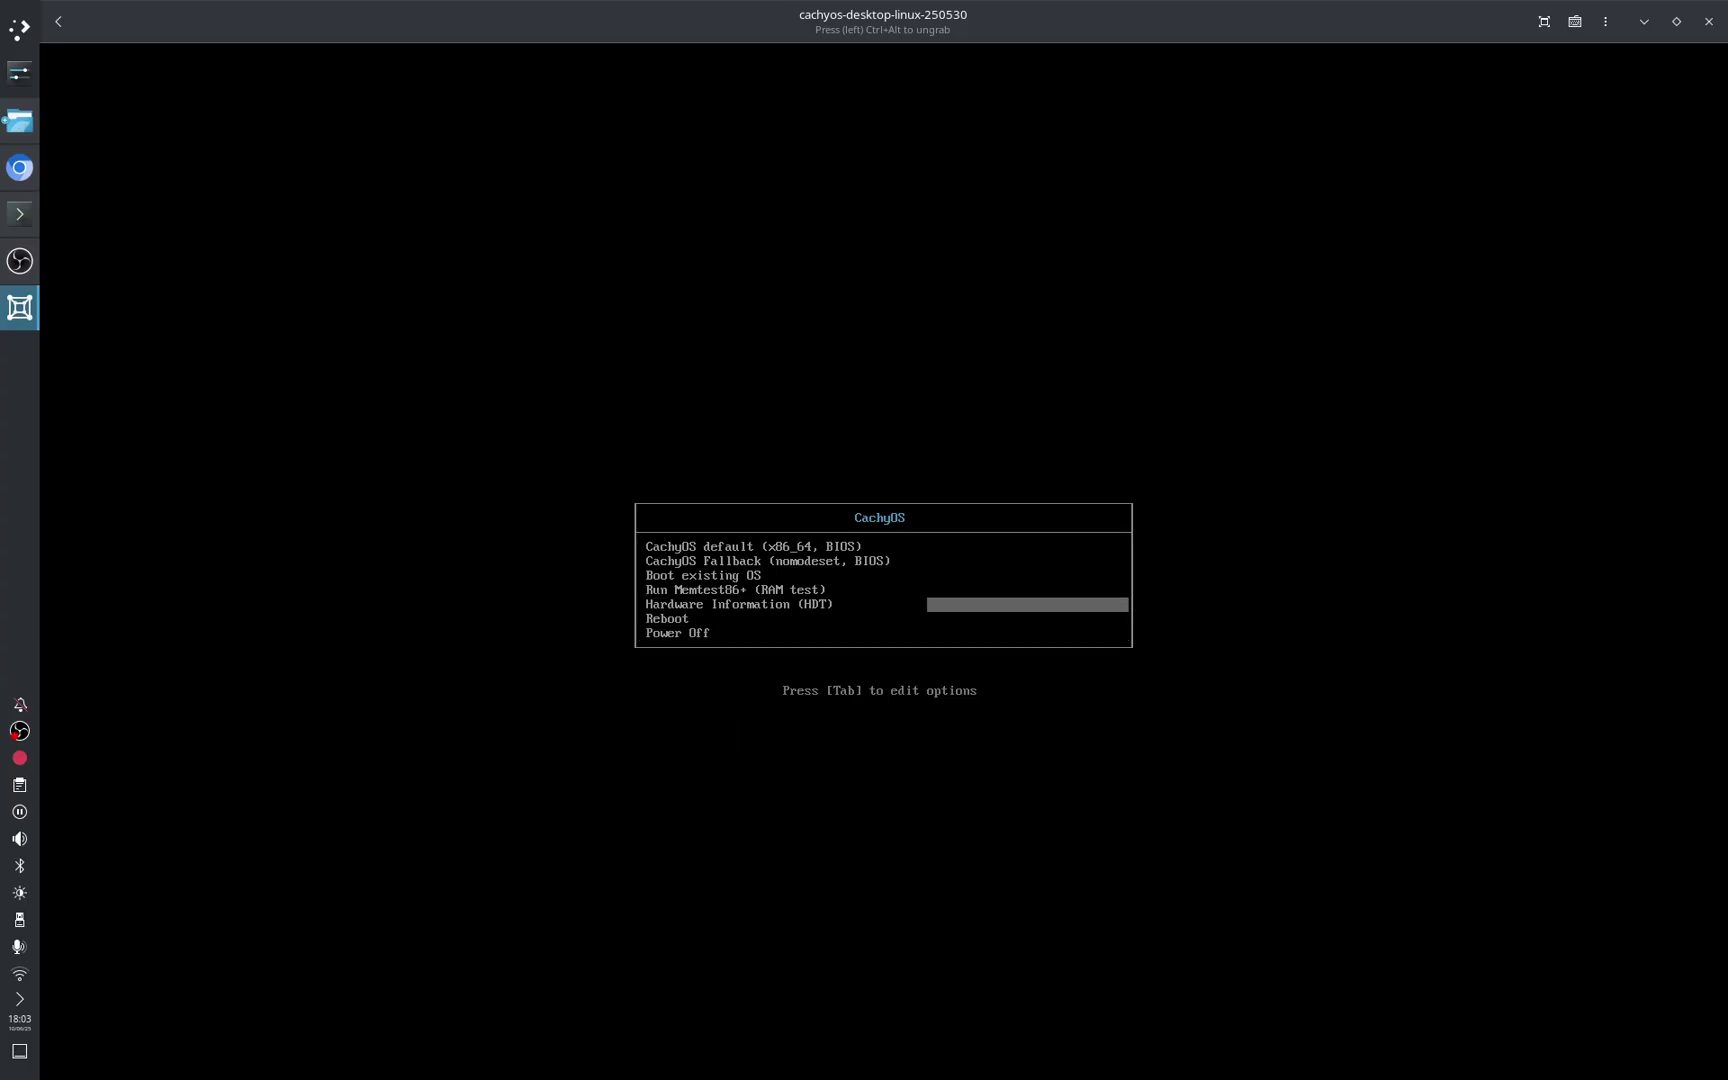
key(Up)
key(Up)
key(Up)
key(Up)
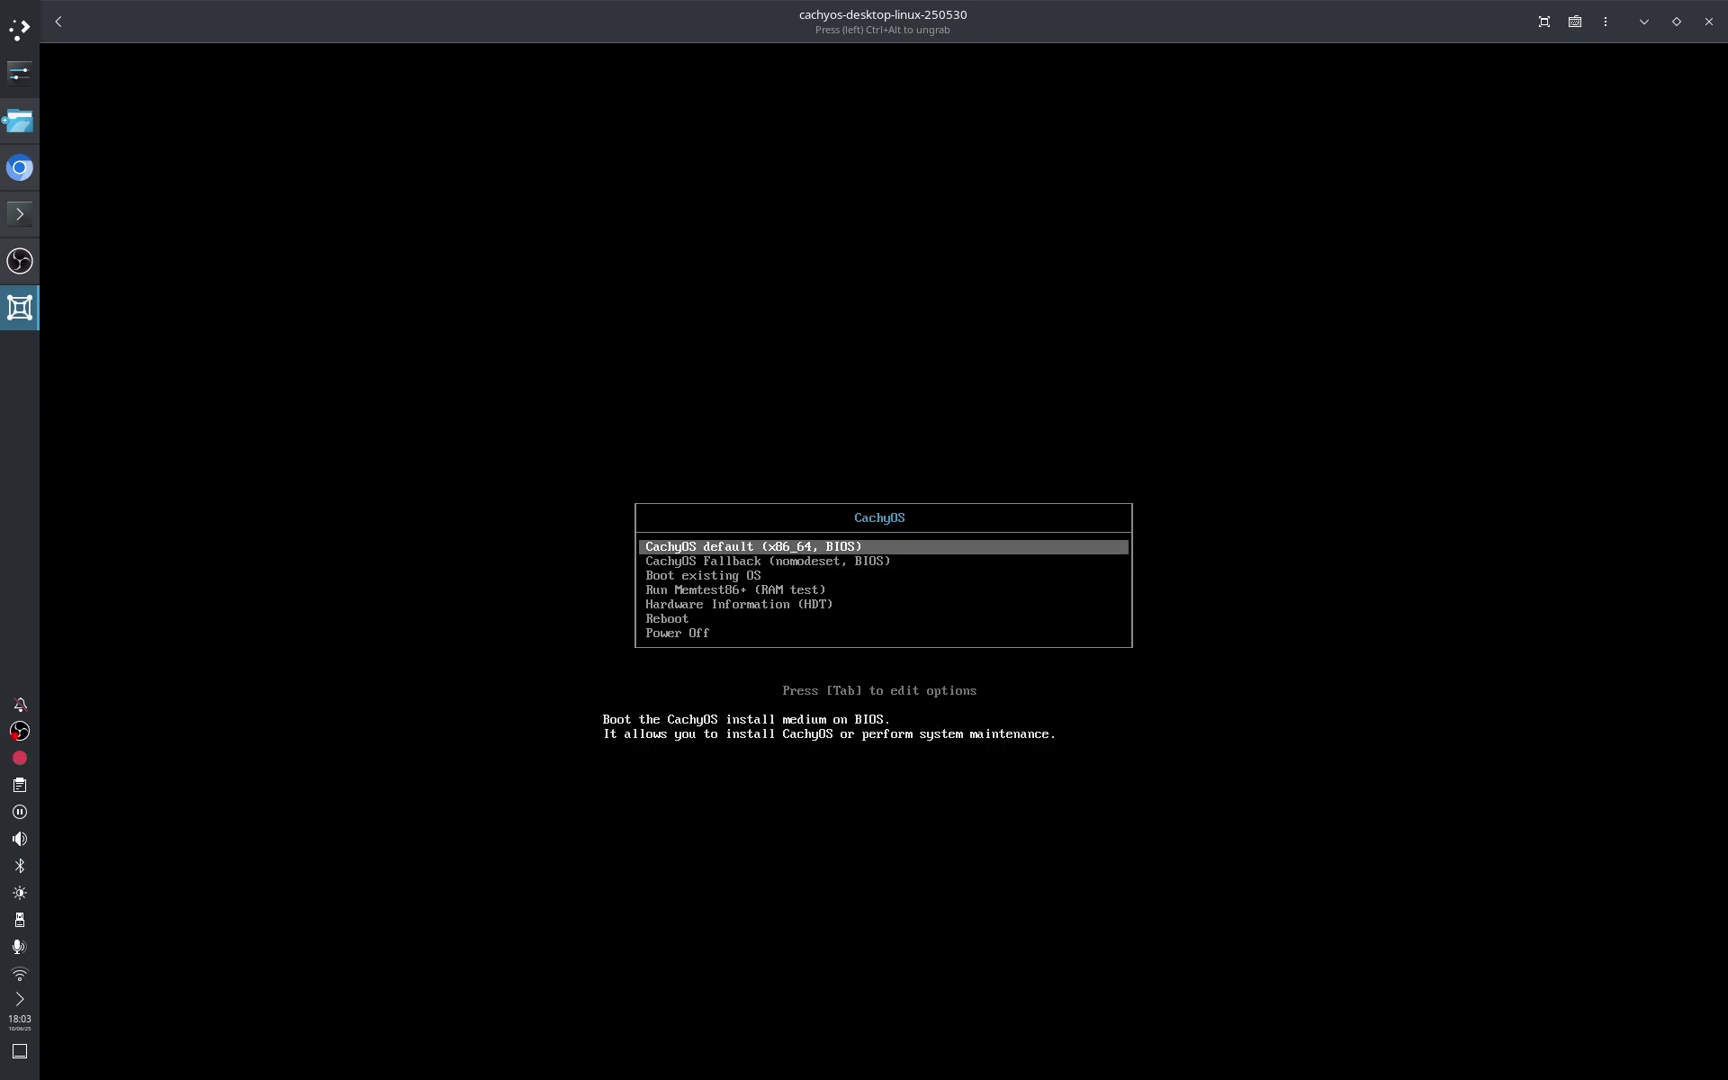
key(Down)
key(Down)
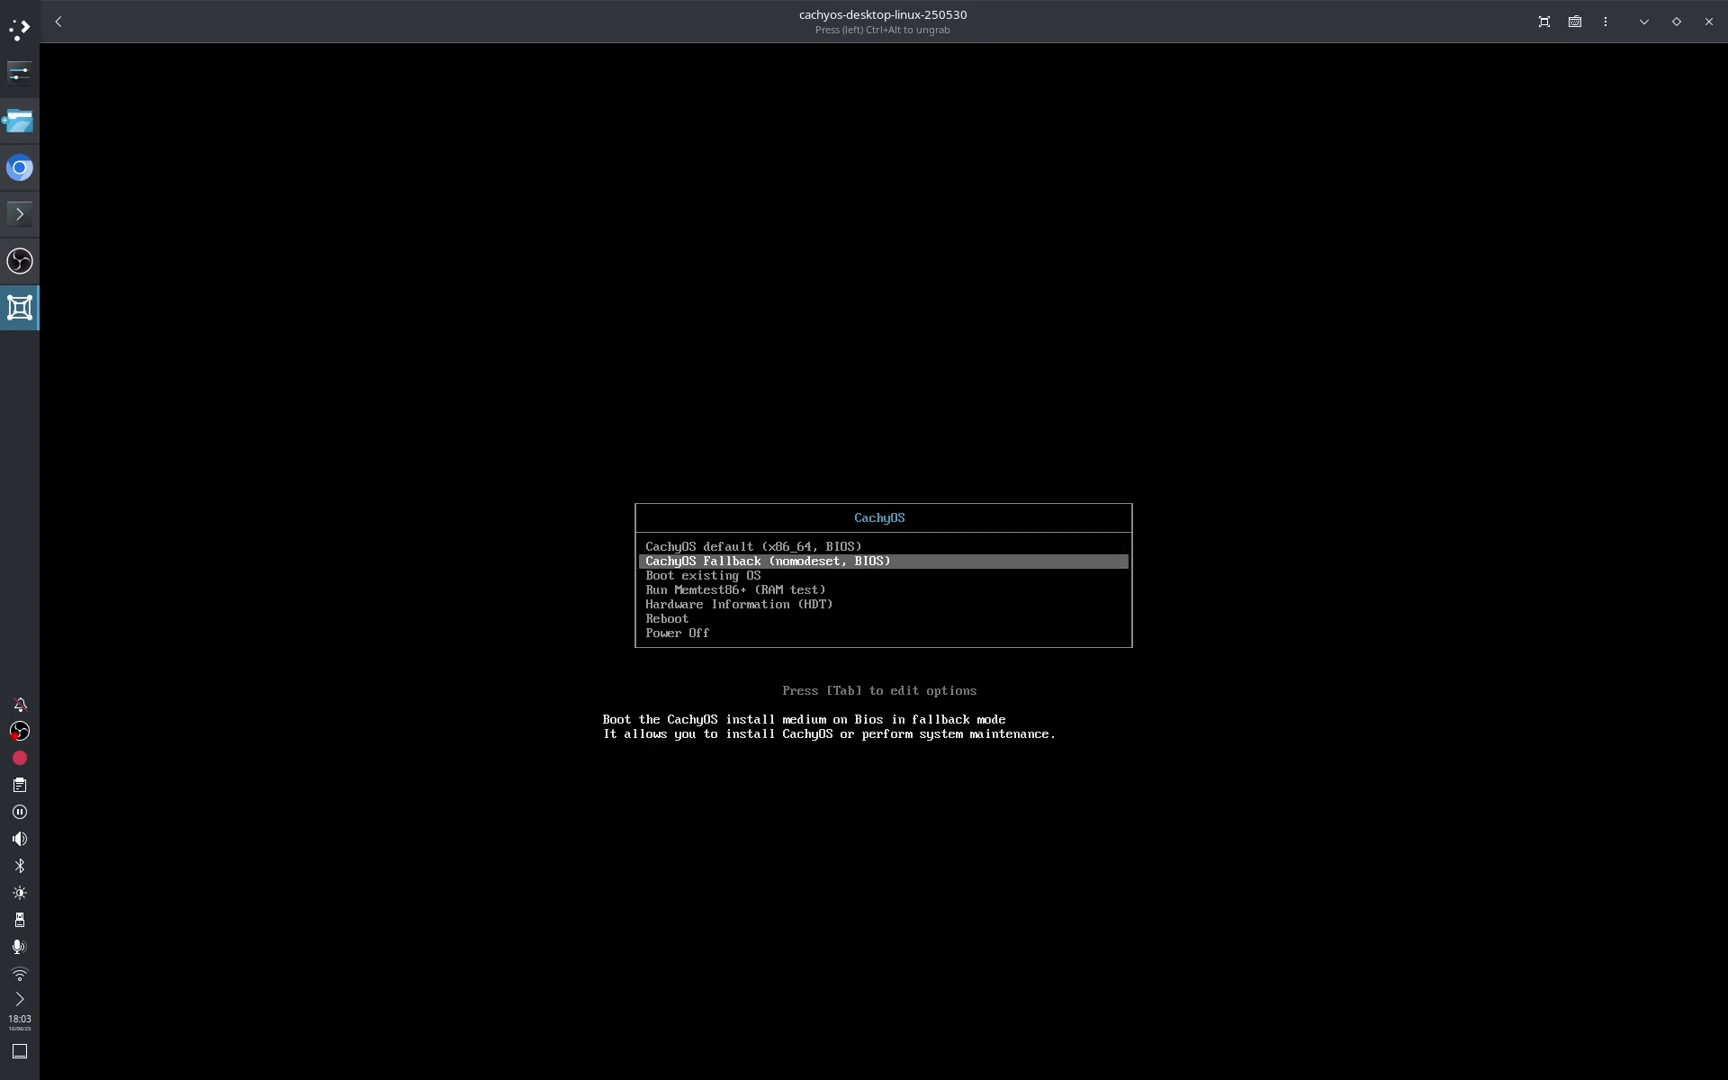
key(Up)
key(Up)
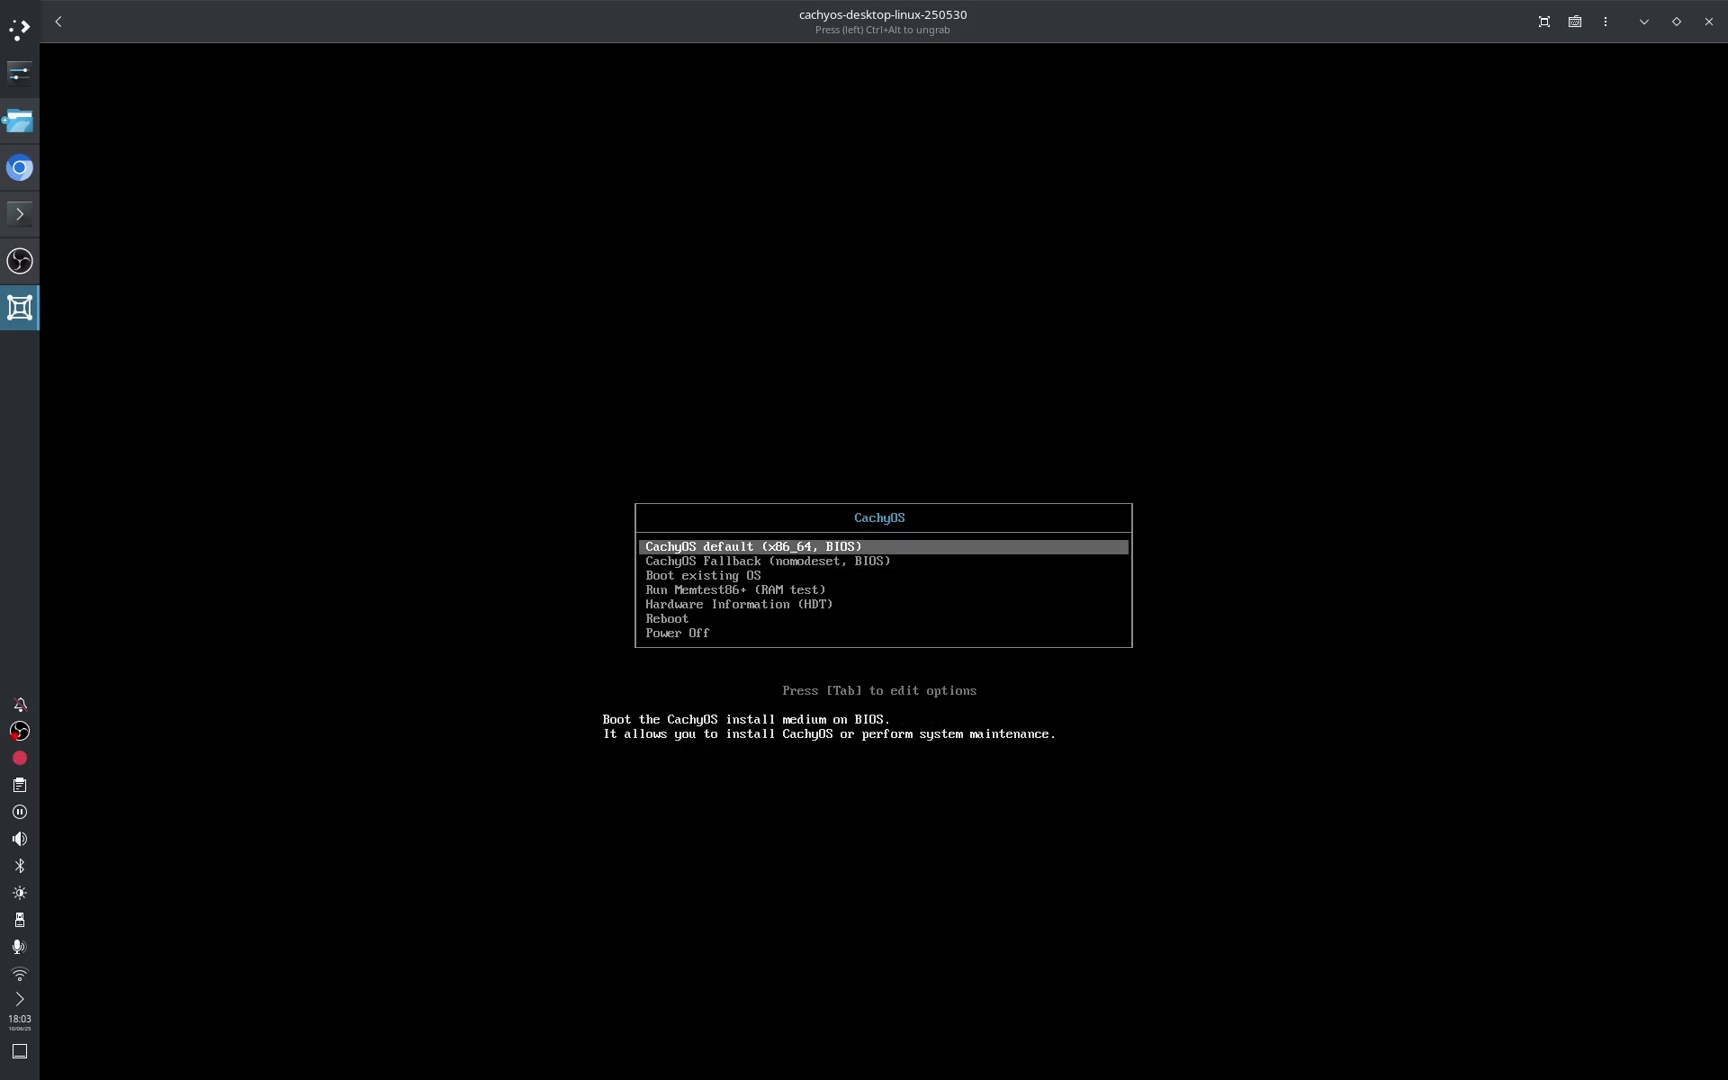
key(Return)
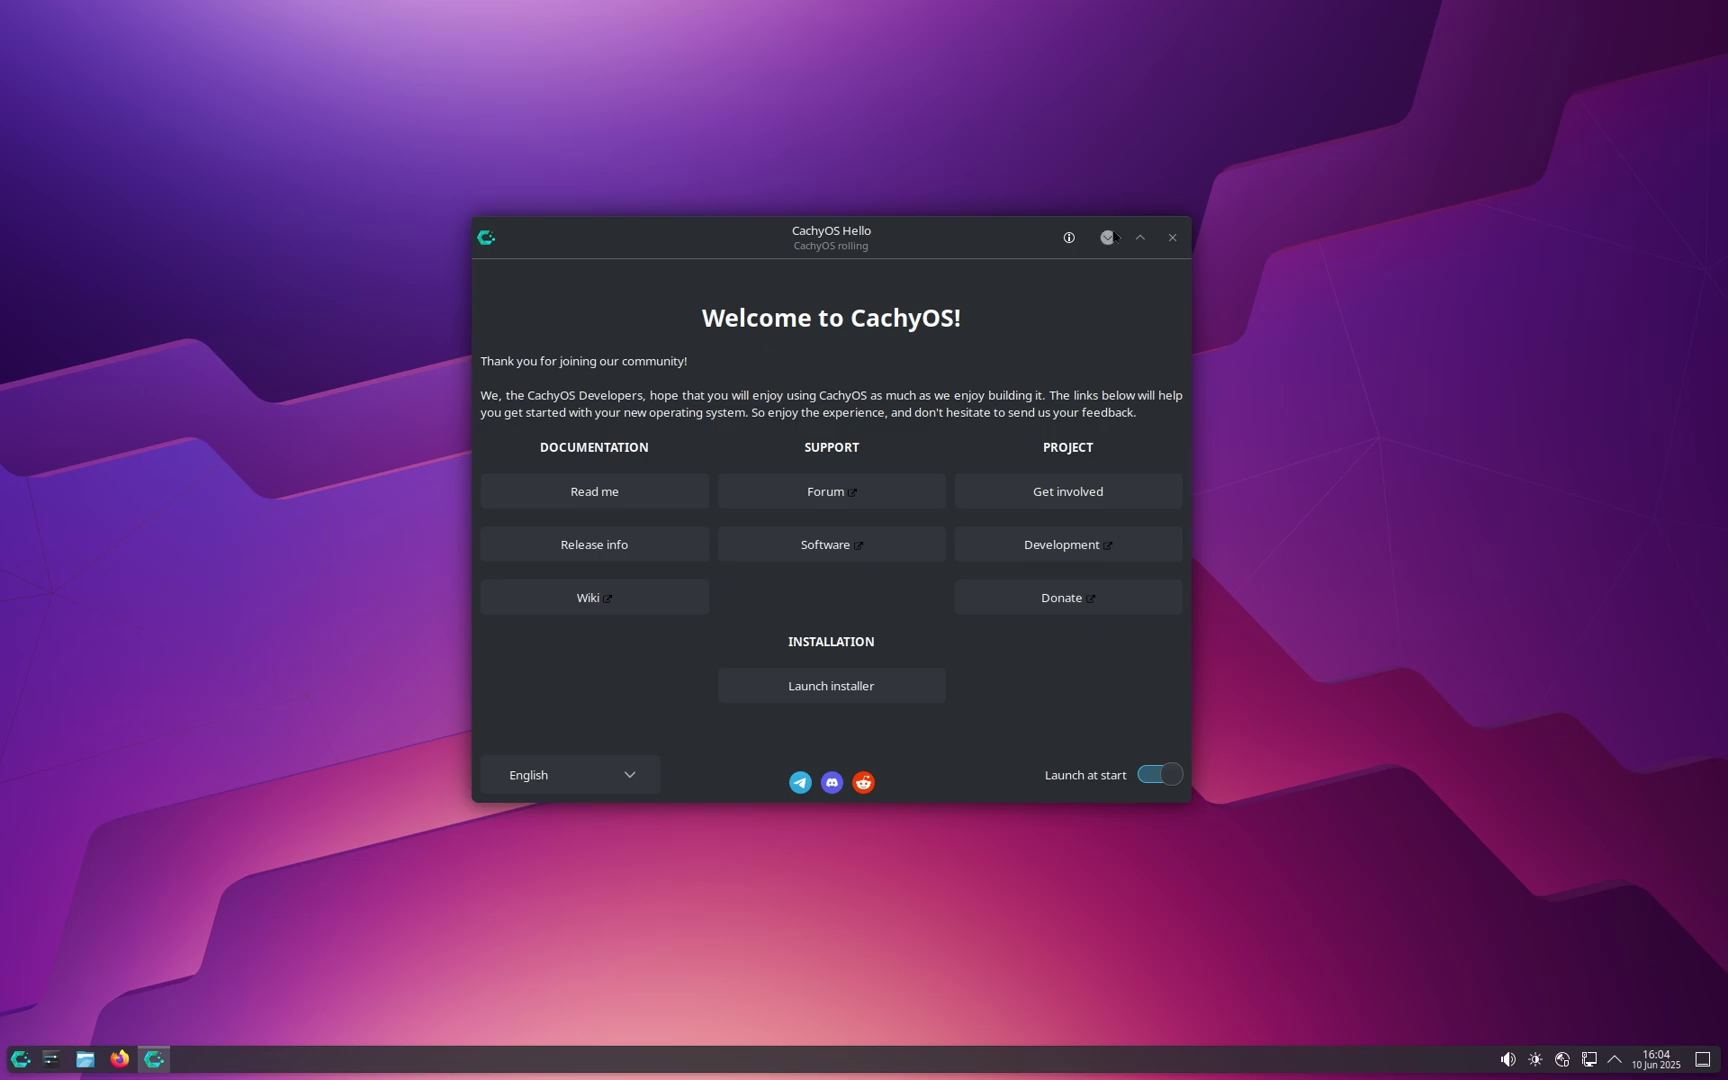
Step: Check the wired network connection, then launch the installer from CachyOS Hello
click(1589, 1059)
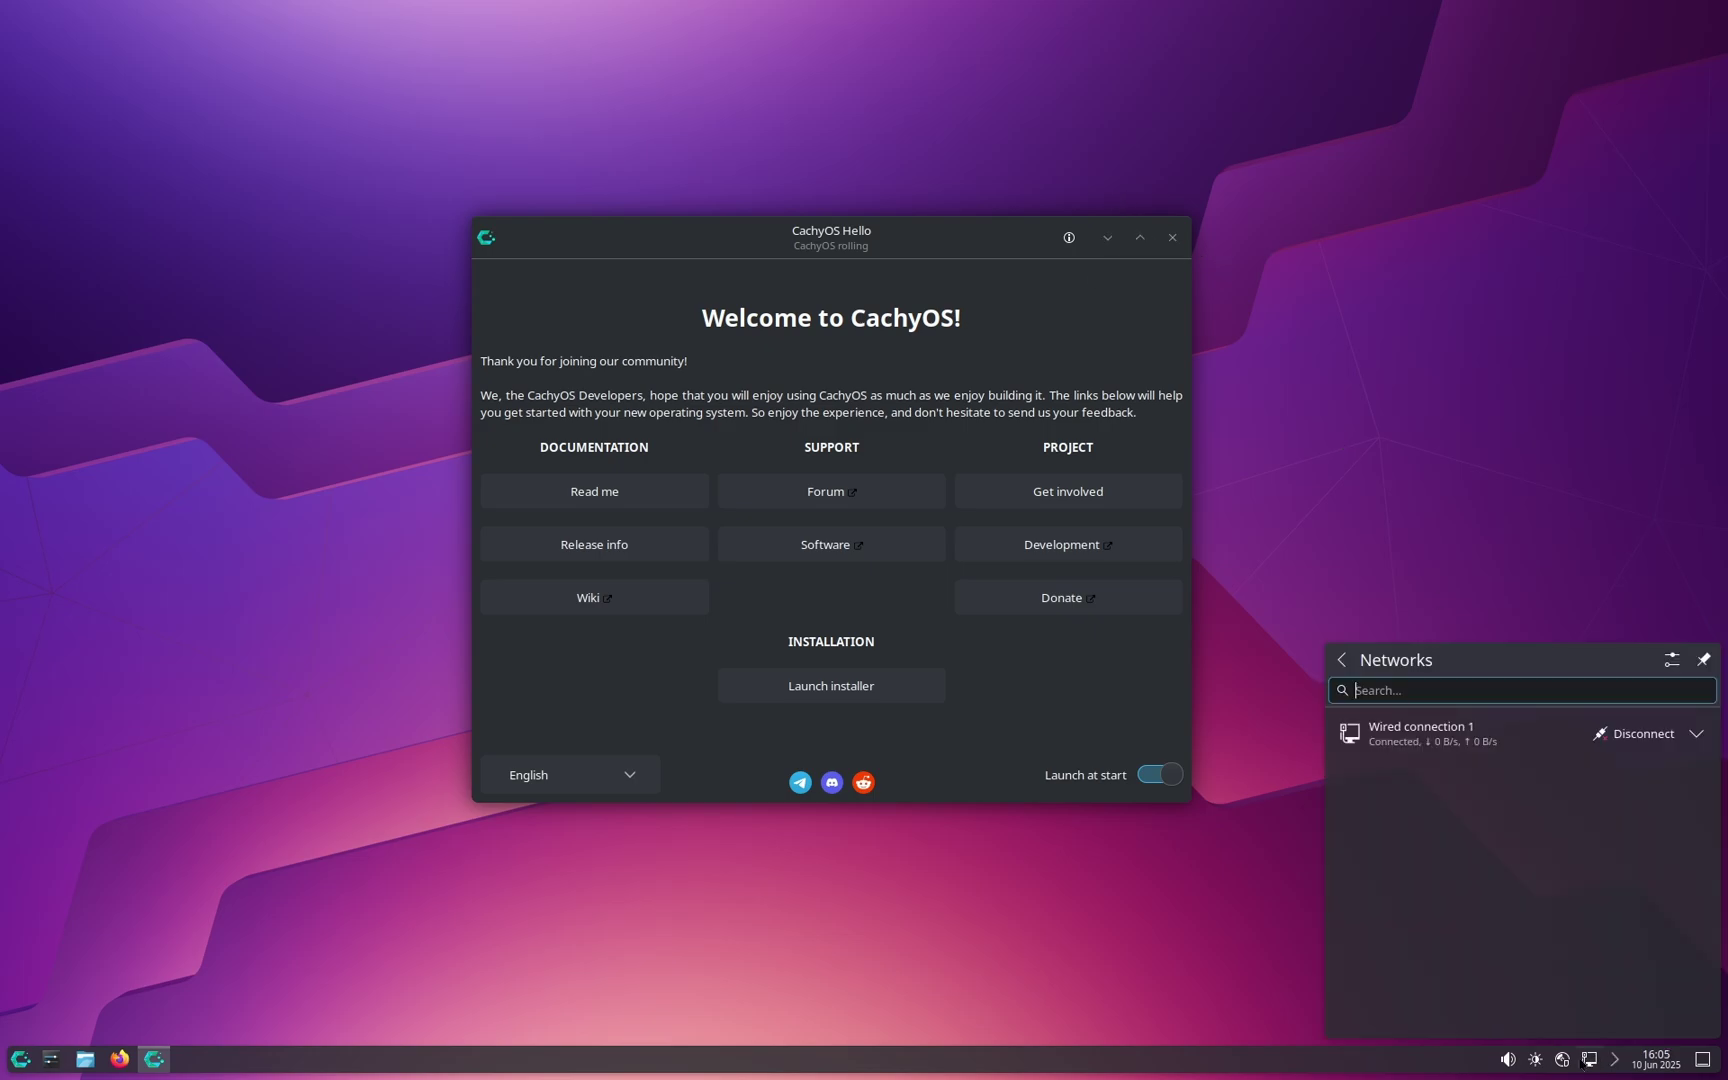
click(1592, 1064)
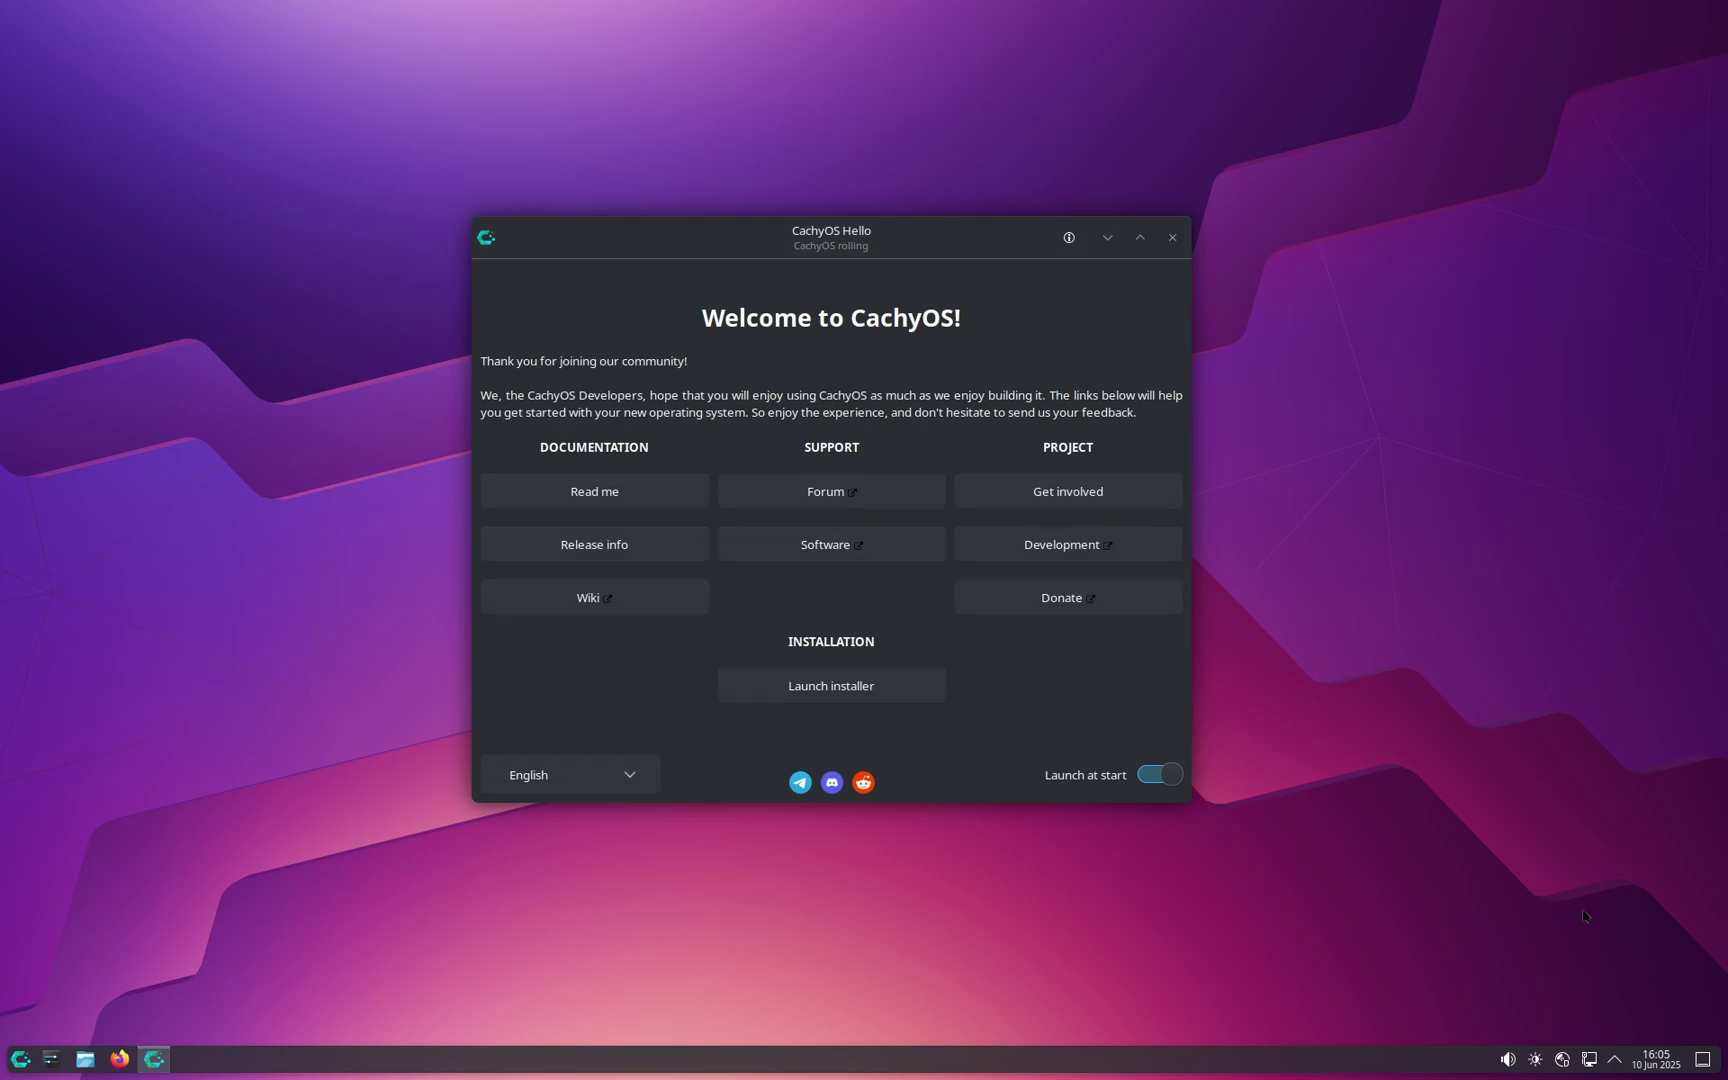
click(1589, 1063)
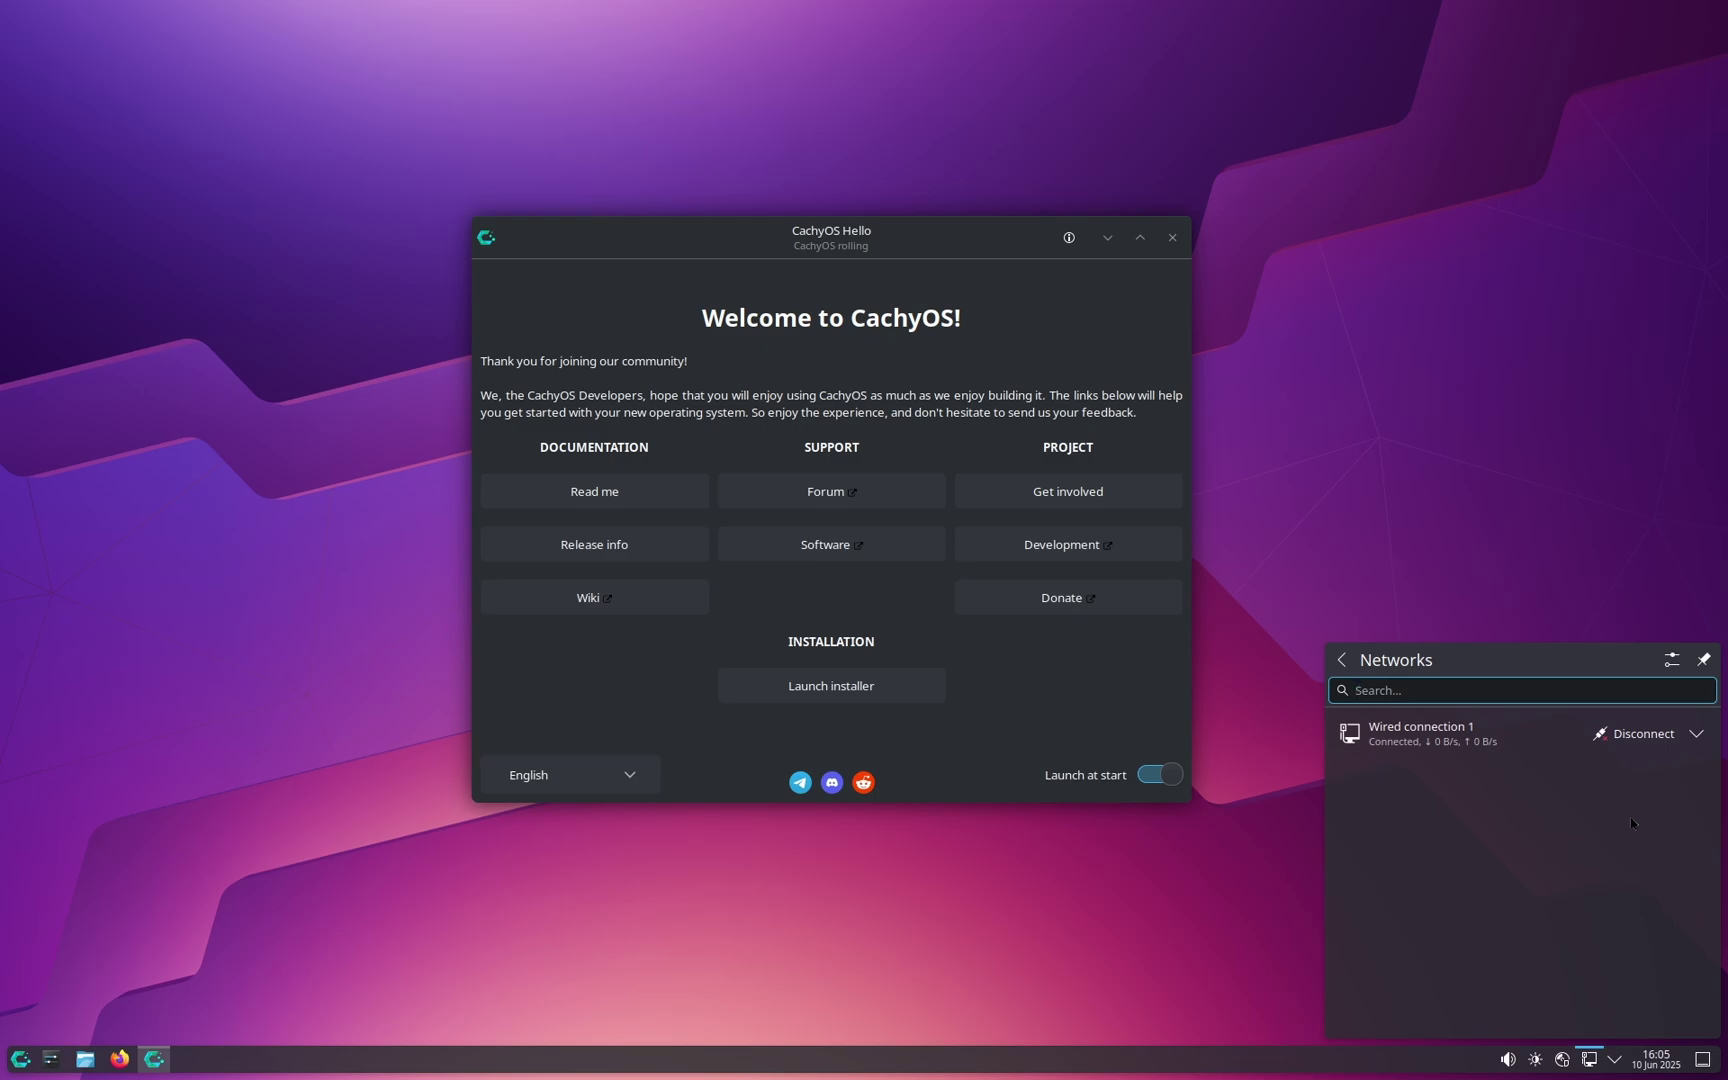
click(1608, 1052)
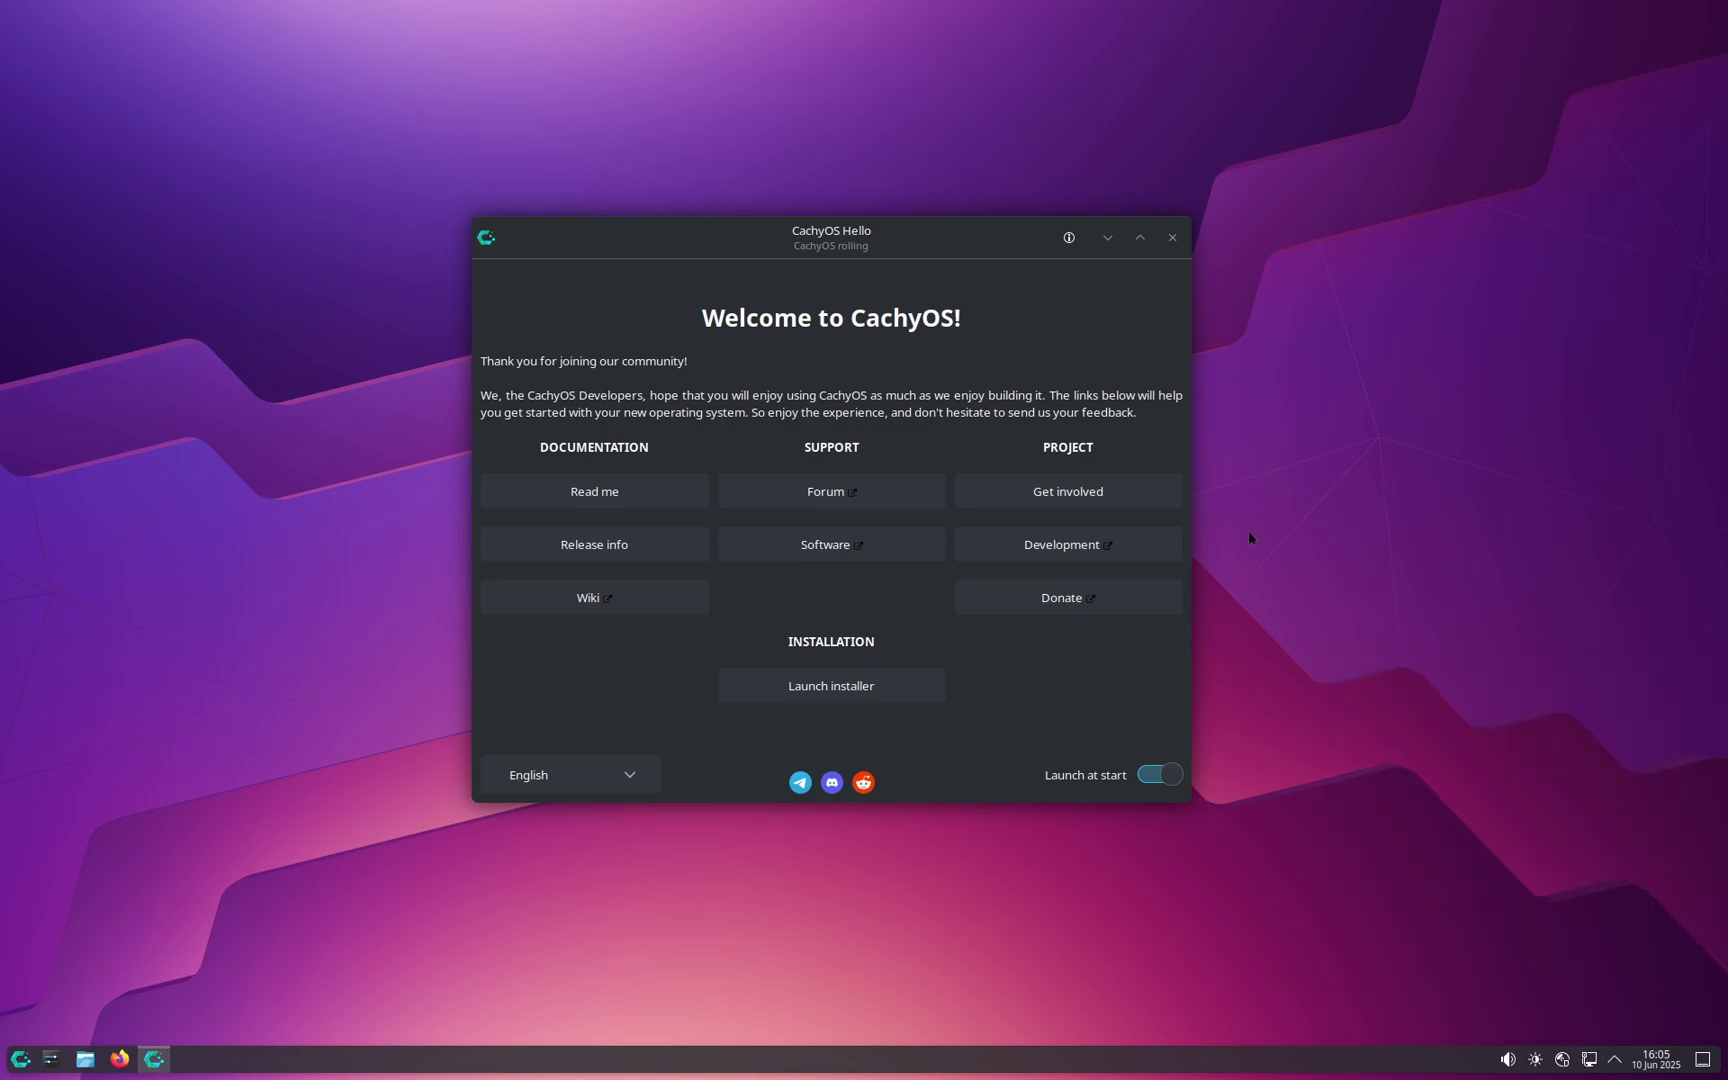
click(848, 686)
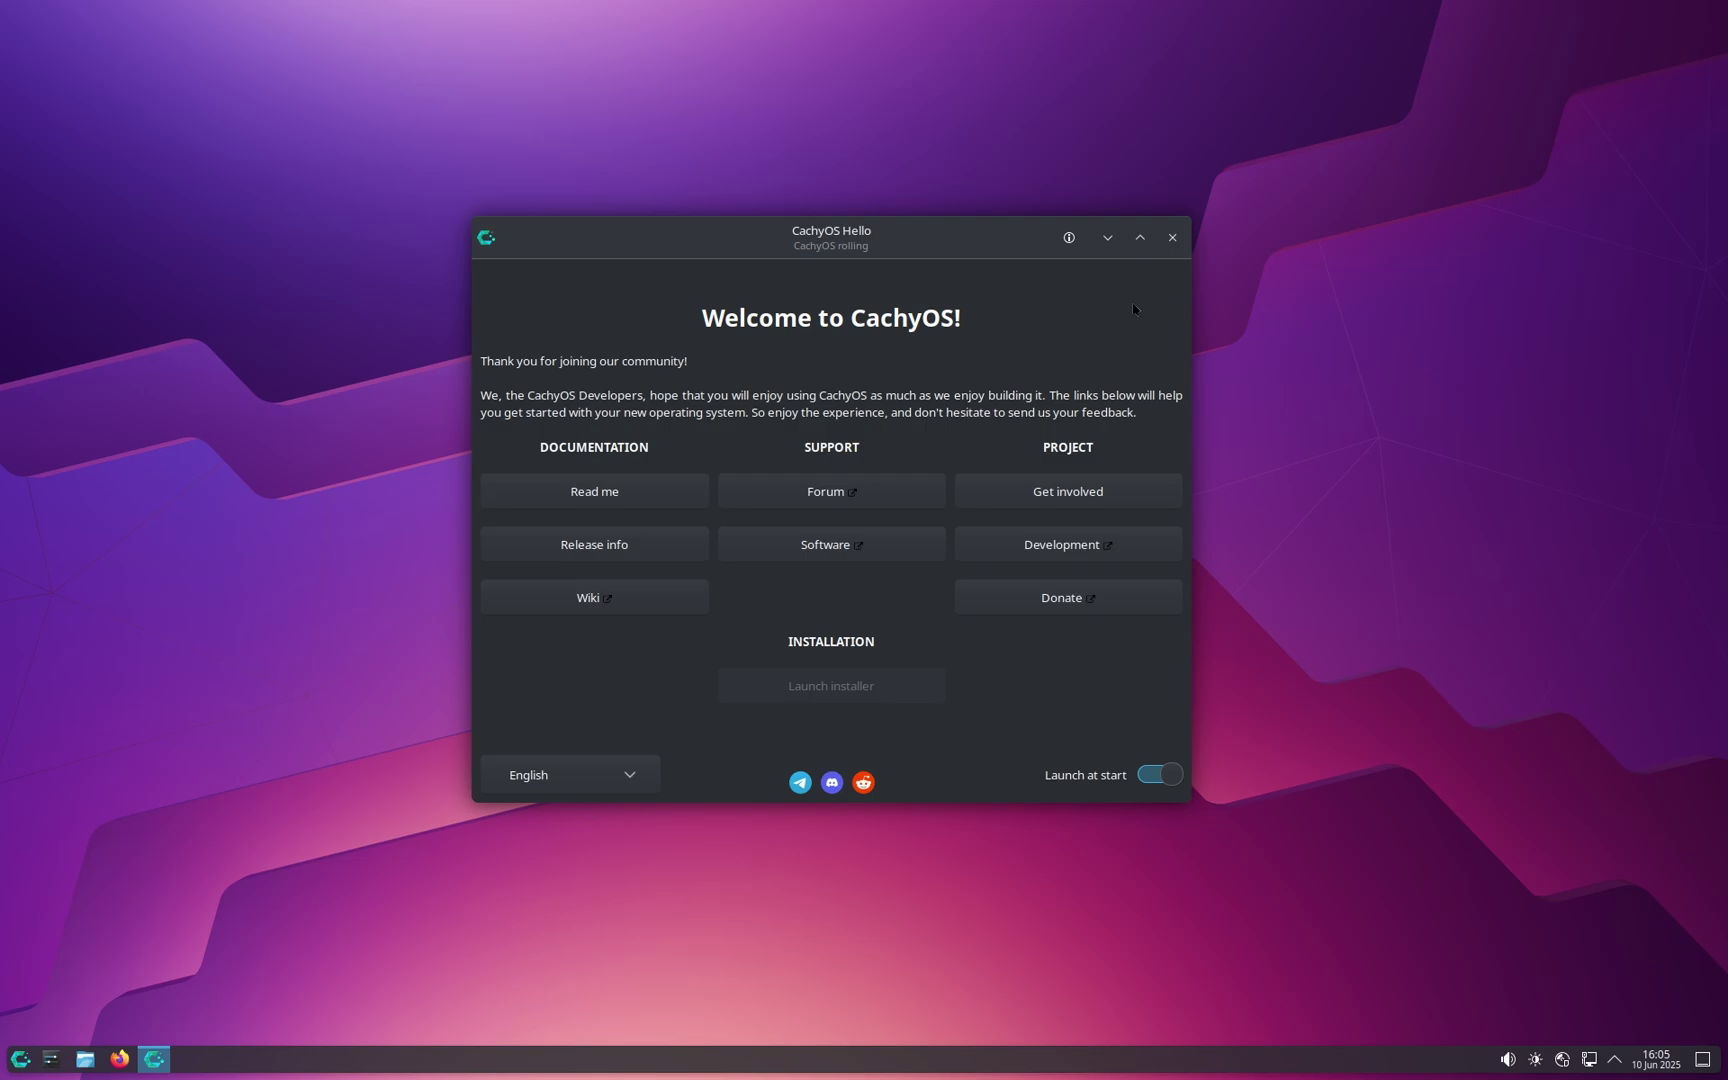
click(1107, 237)
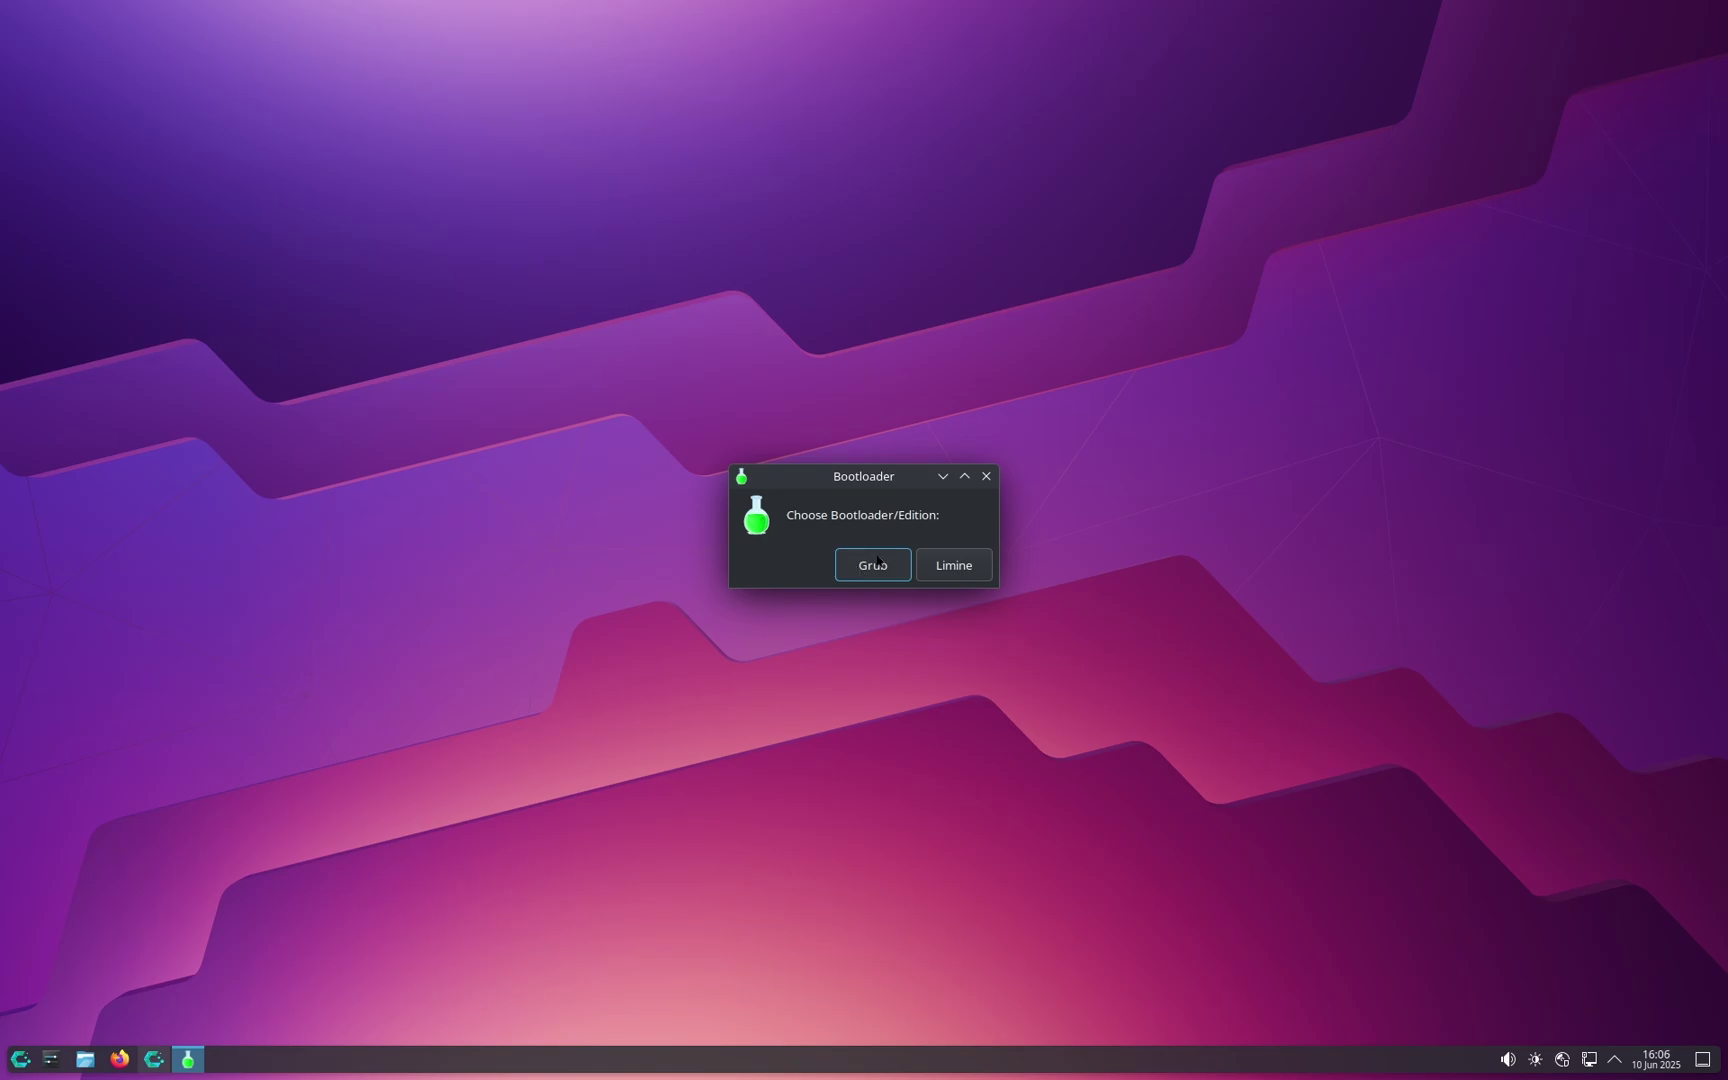
Step: Pick the Grub edition and change the installer language from Italian to American English
click(872, 568)
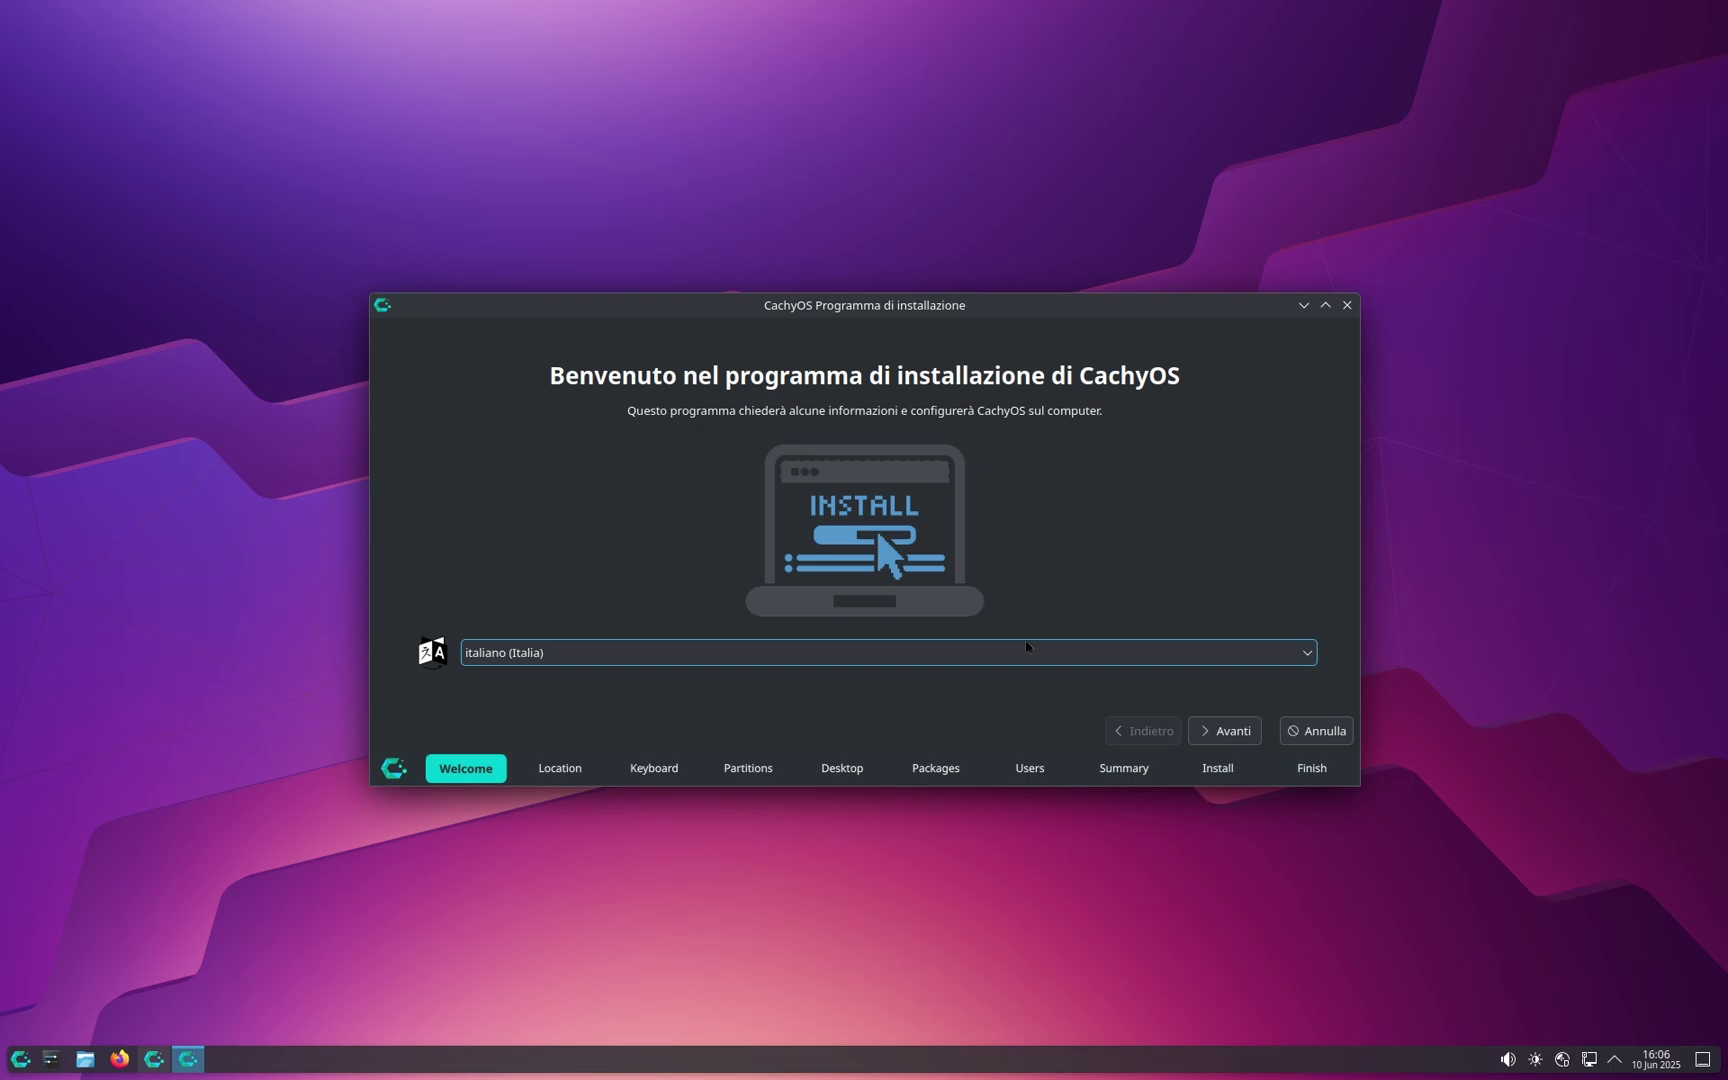
click(1030, 650)
click(1034, 653)
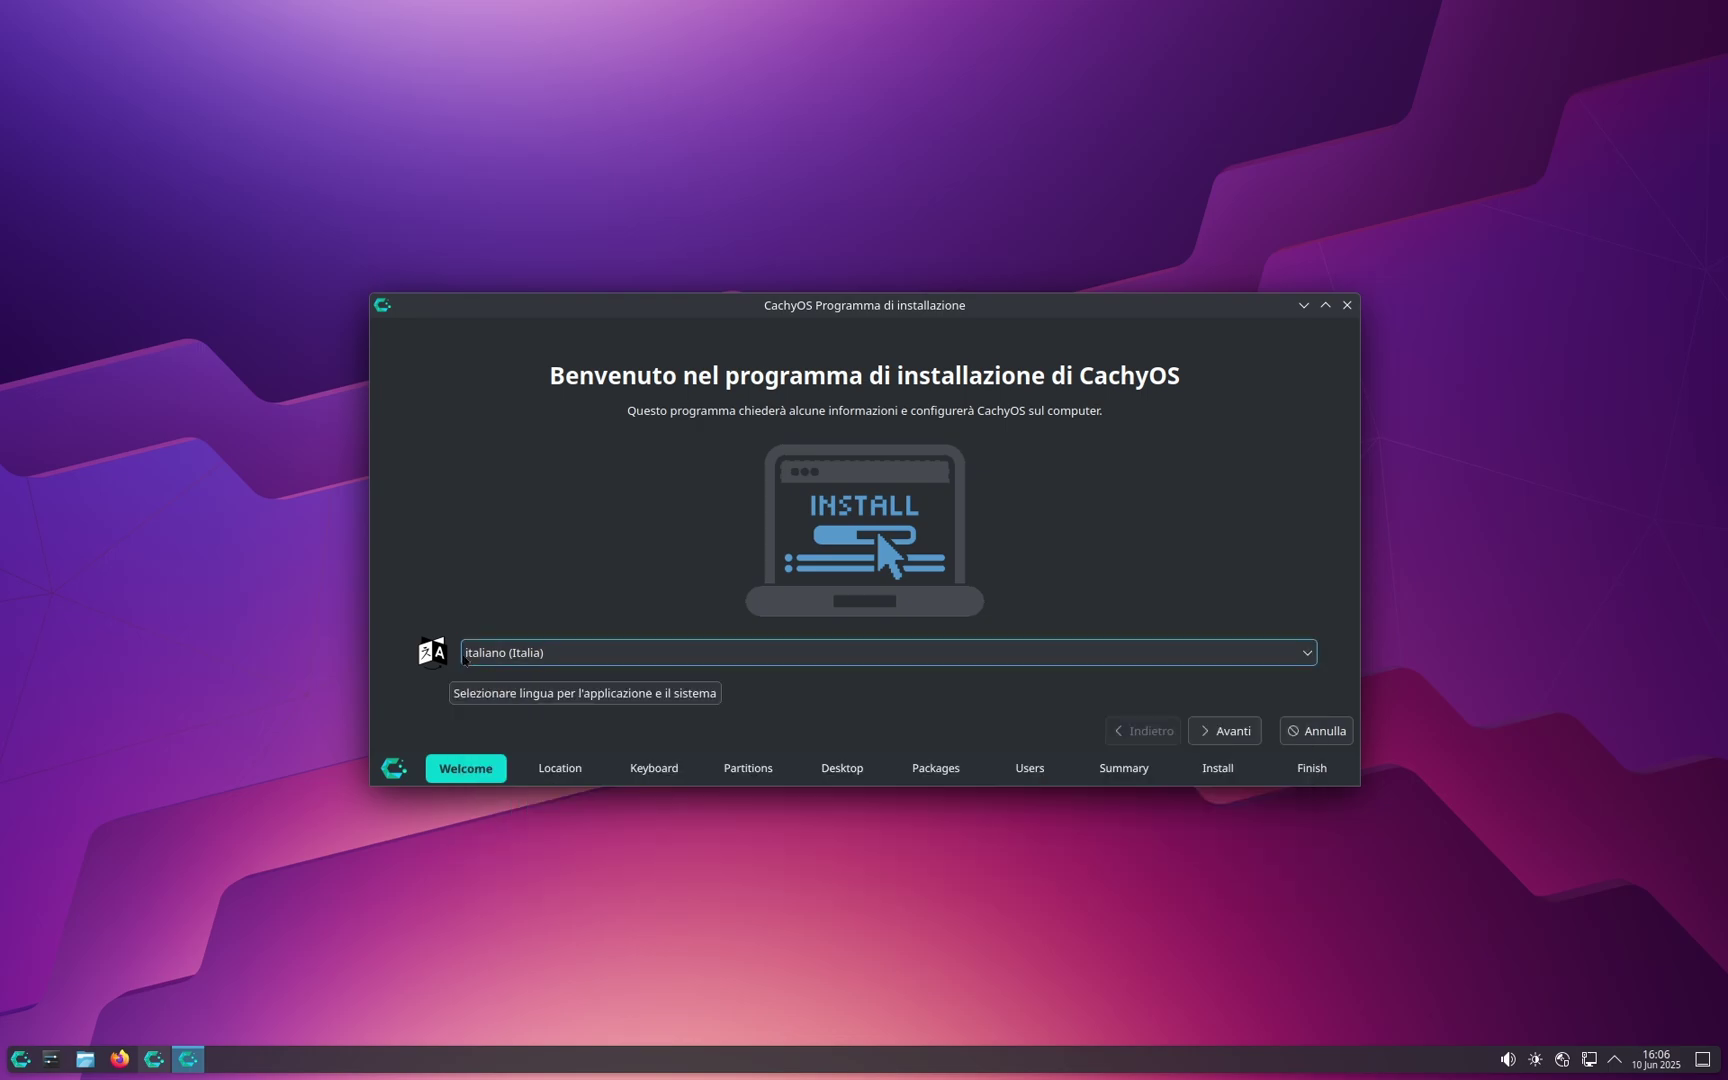
click(663, 652)
scroll(1245, 795, down, 10)
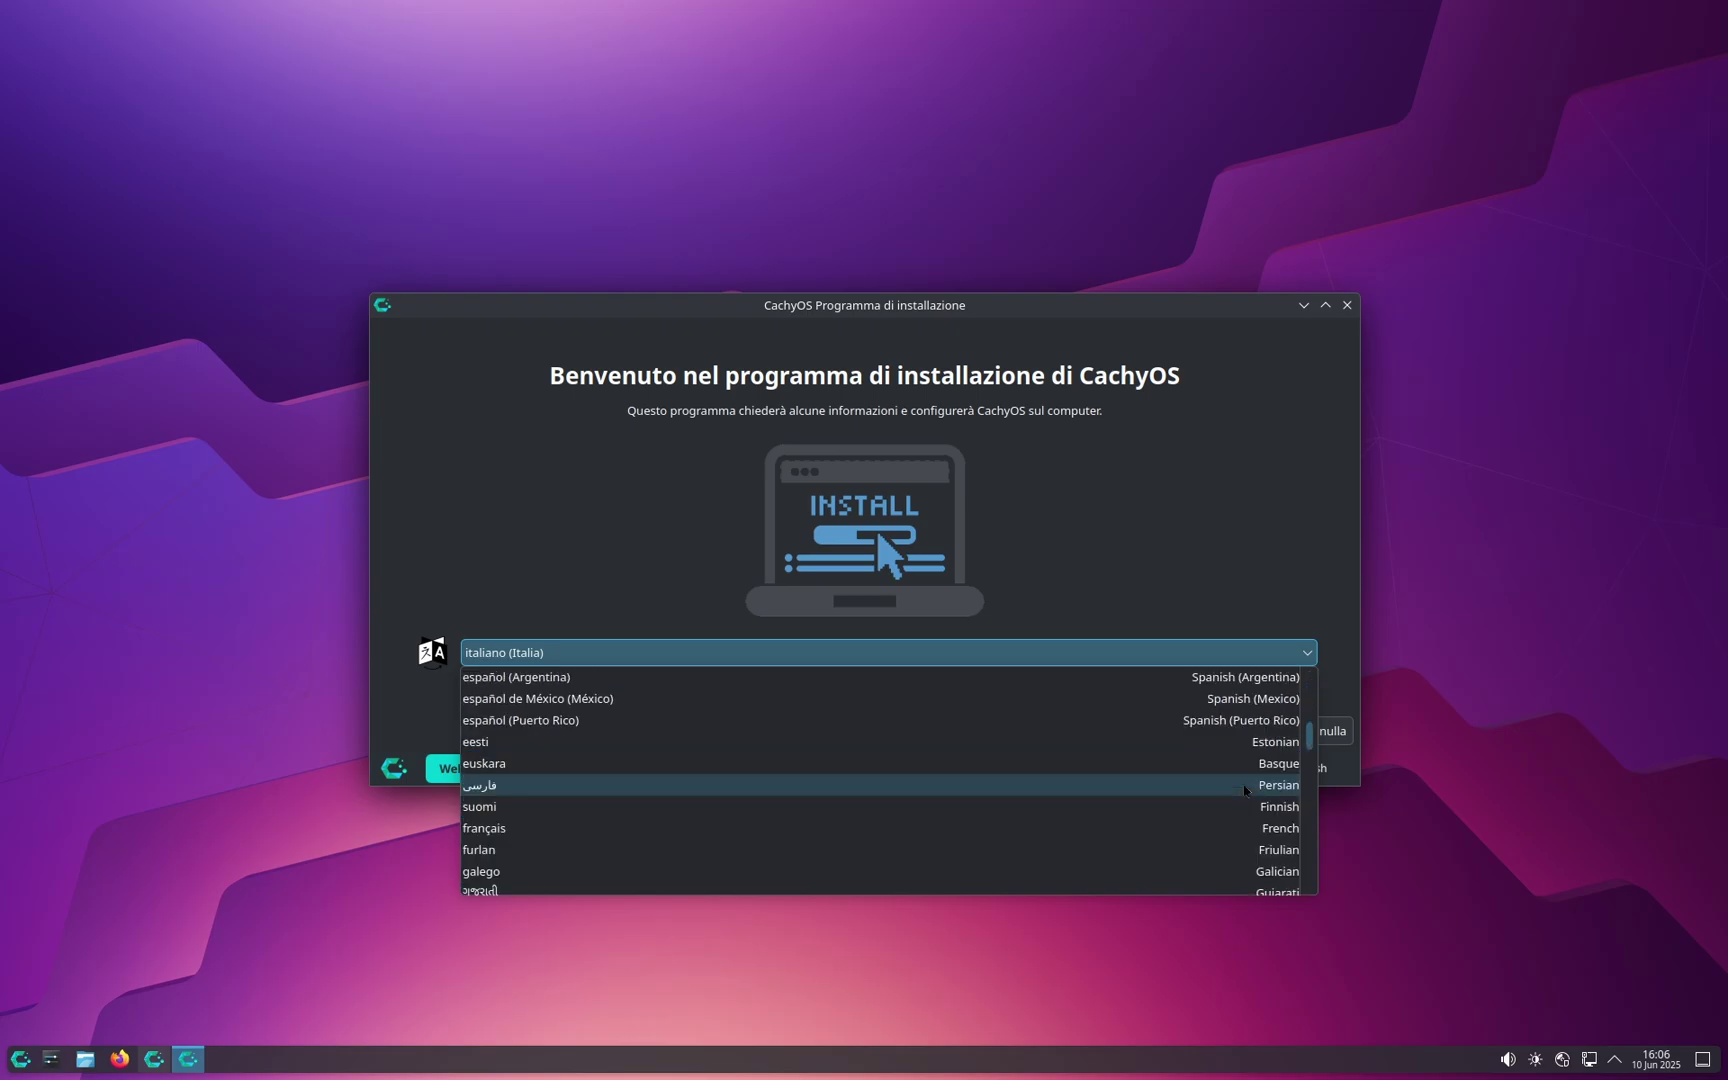
scroll(1245, 792, up, 2)
click(1245, 800)
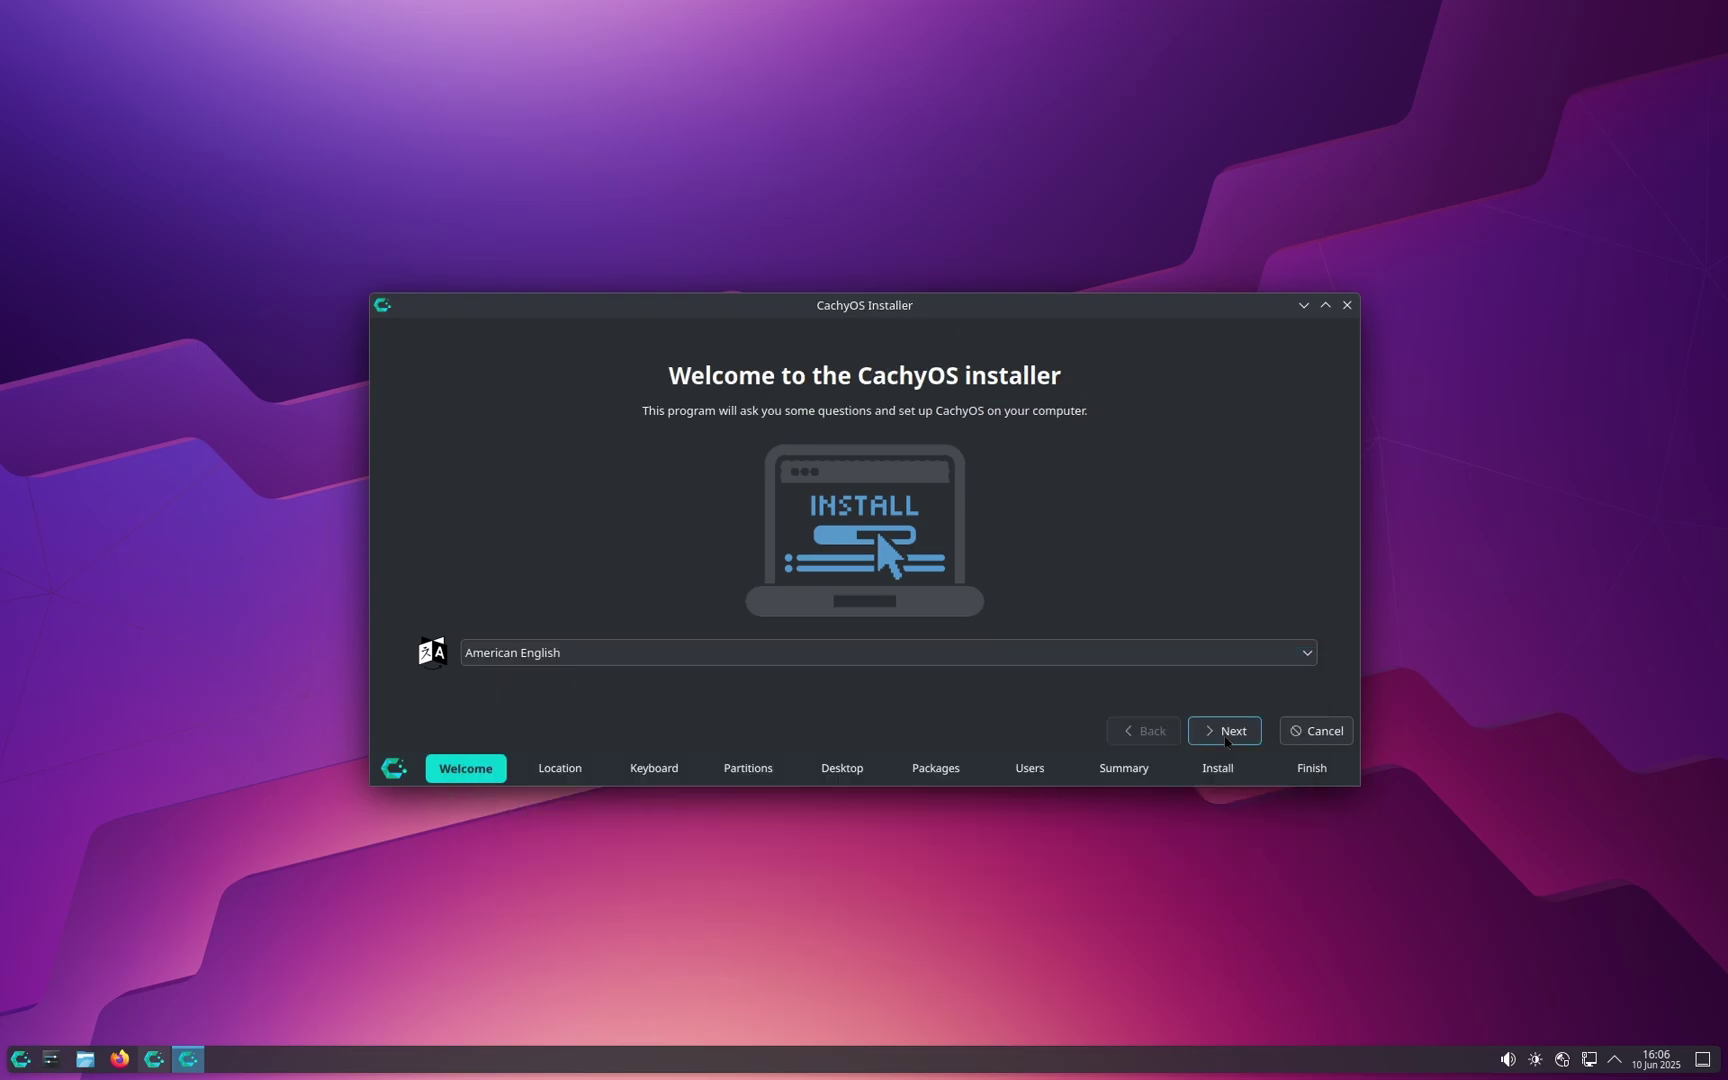
click(1226, 735)
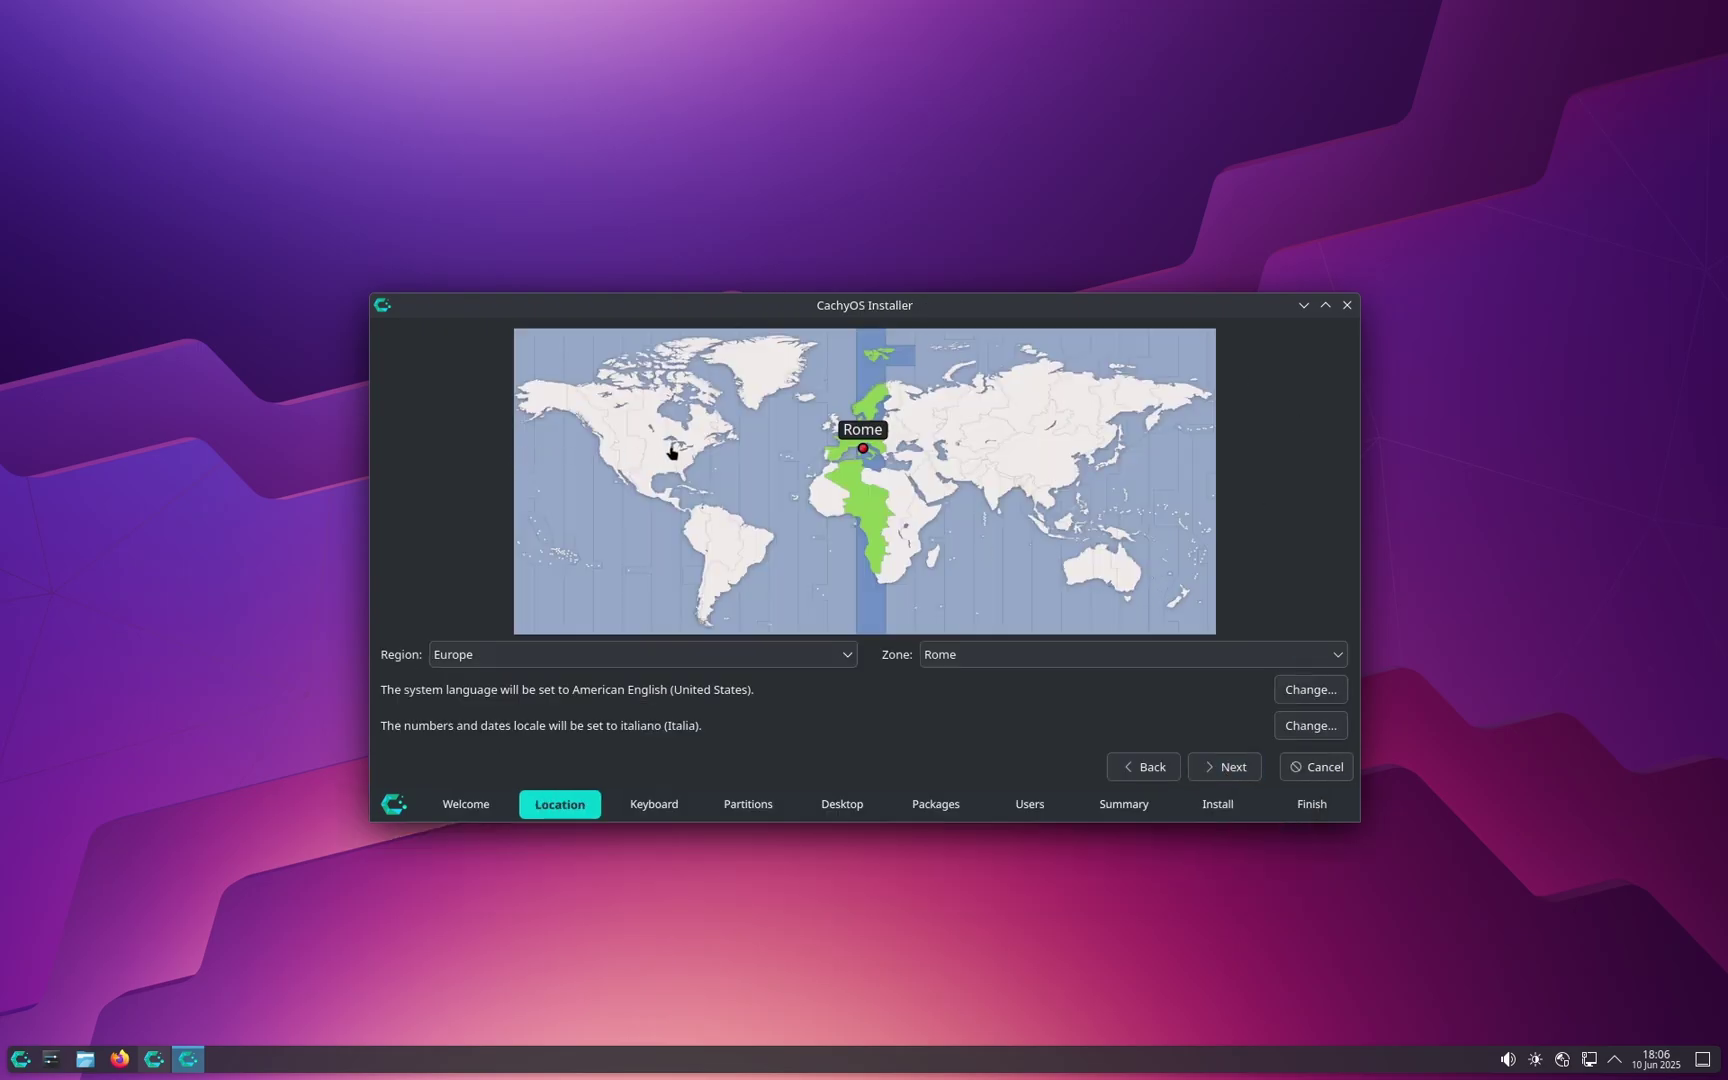
Step: Accept the Europe/Rome location and choose the Italian keyboard layout with Default variant
click(1226, 766)
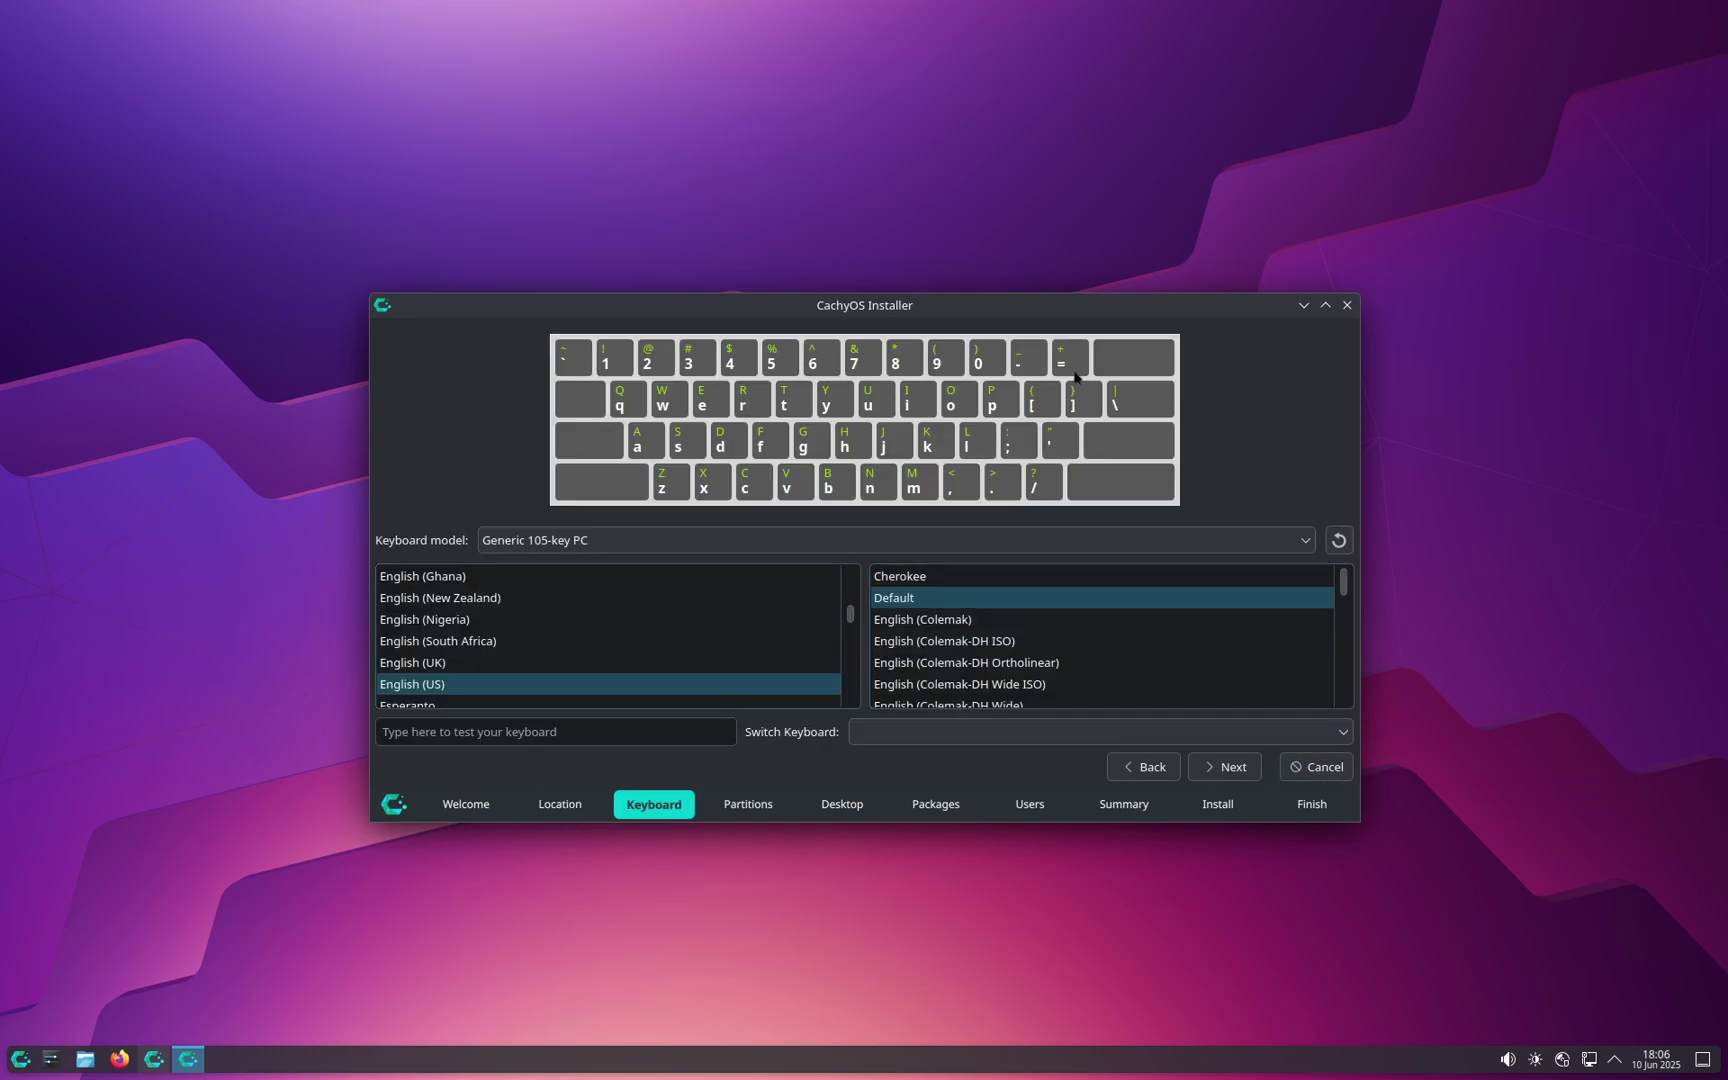
scroll(773, 625, down, 5)
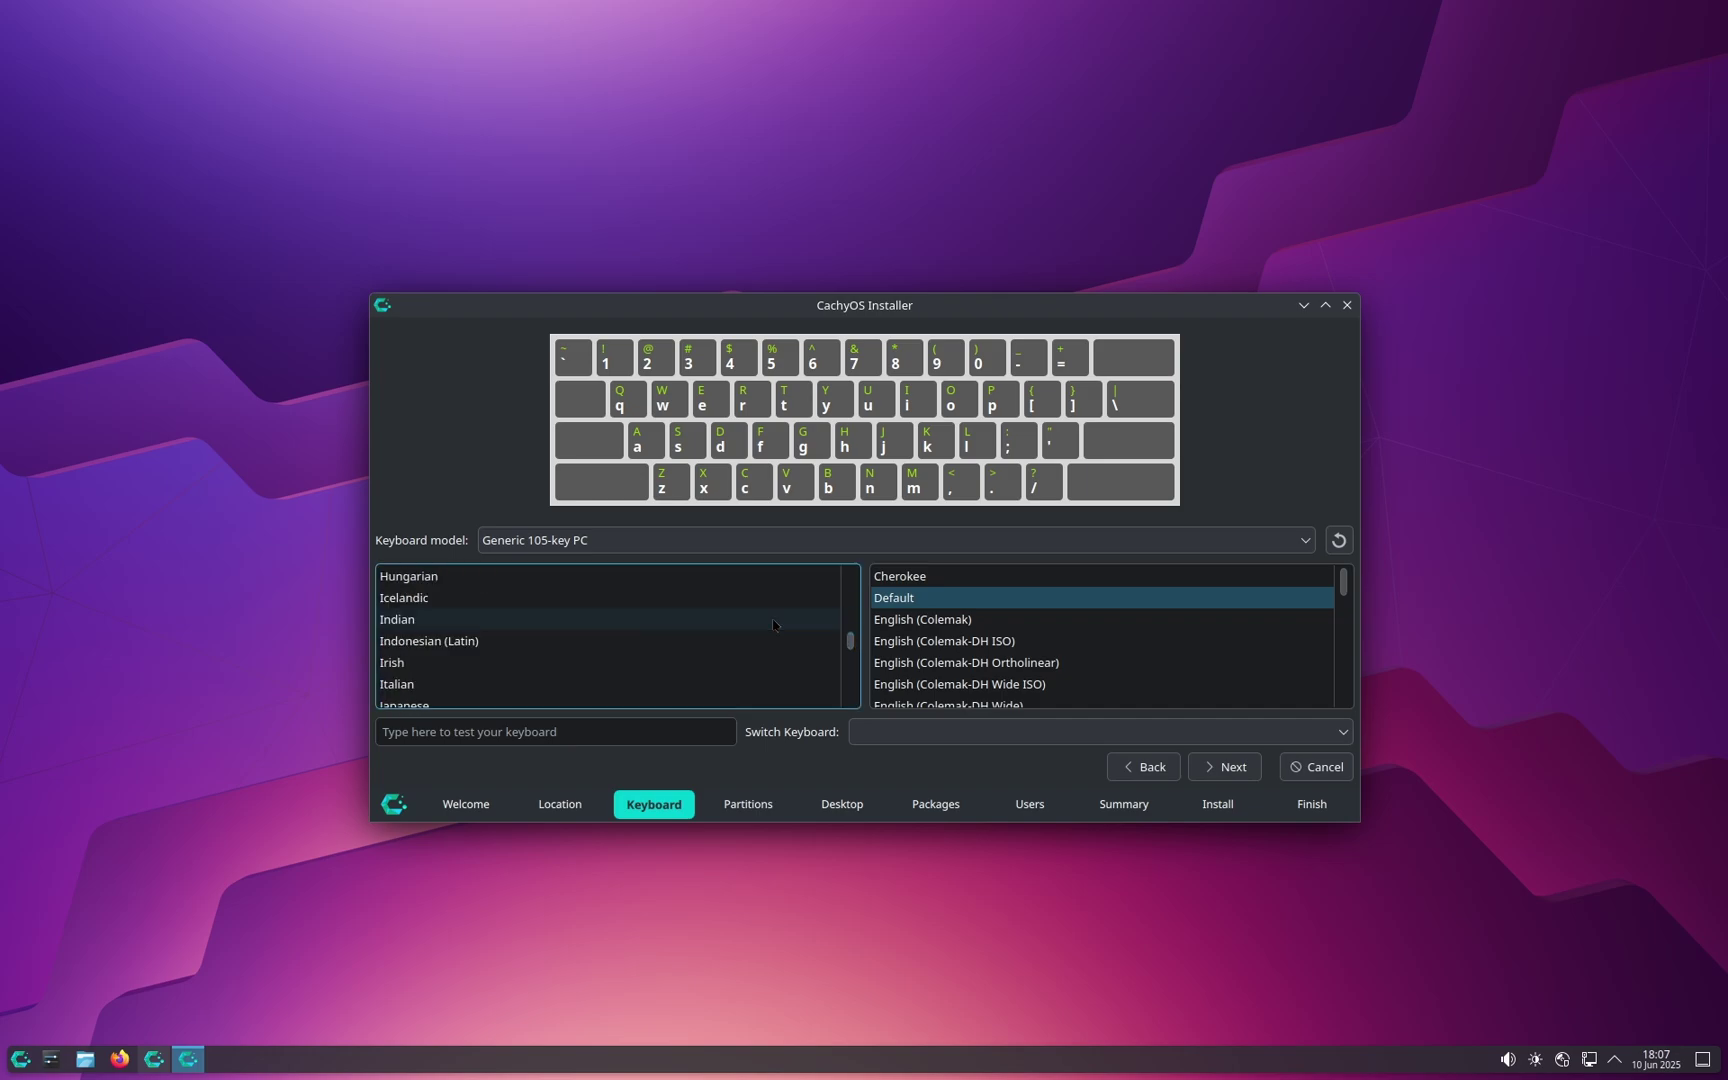
scroll(772, 625, down, 2)
scroll(771, 626, up, 1)
click(771, 622)
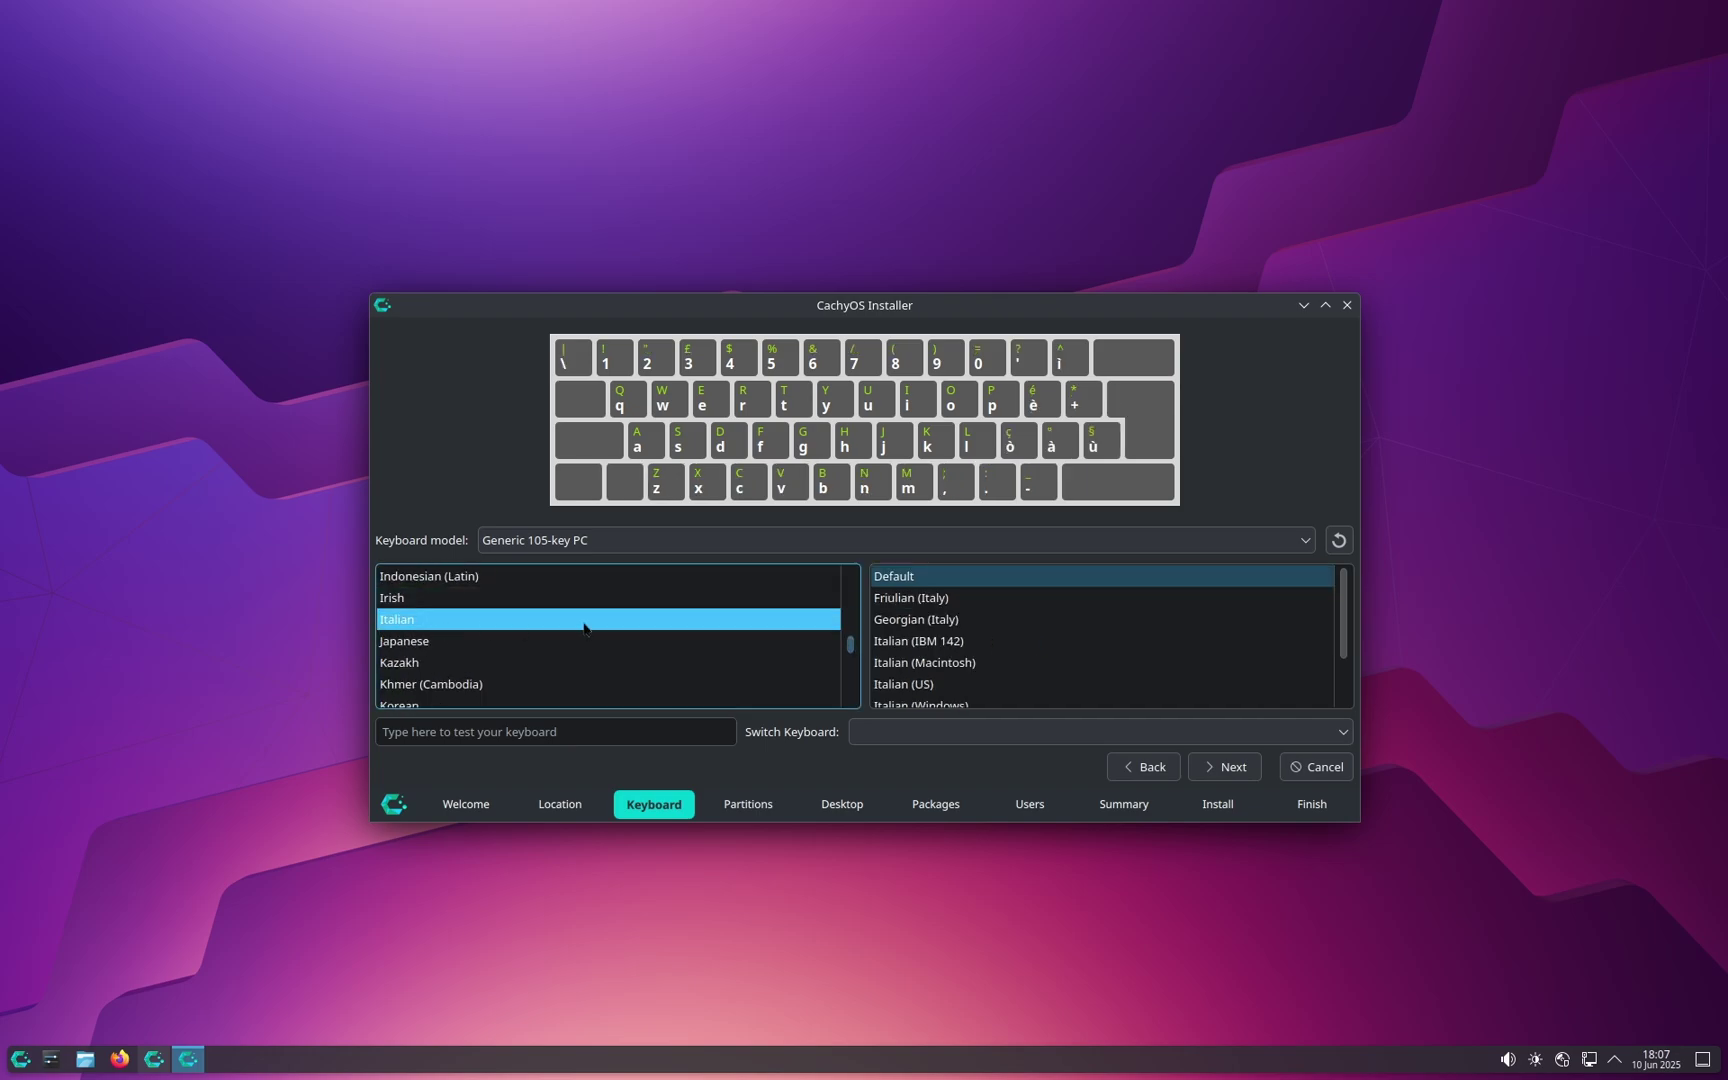
Step: Target the 40 GiB vda disk with Erase disk (btrfs) and continue to Desktop
click(1255, 771)
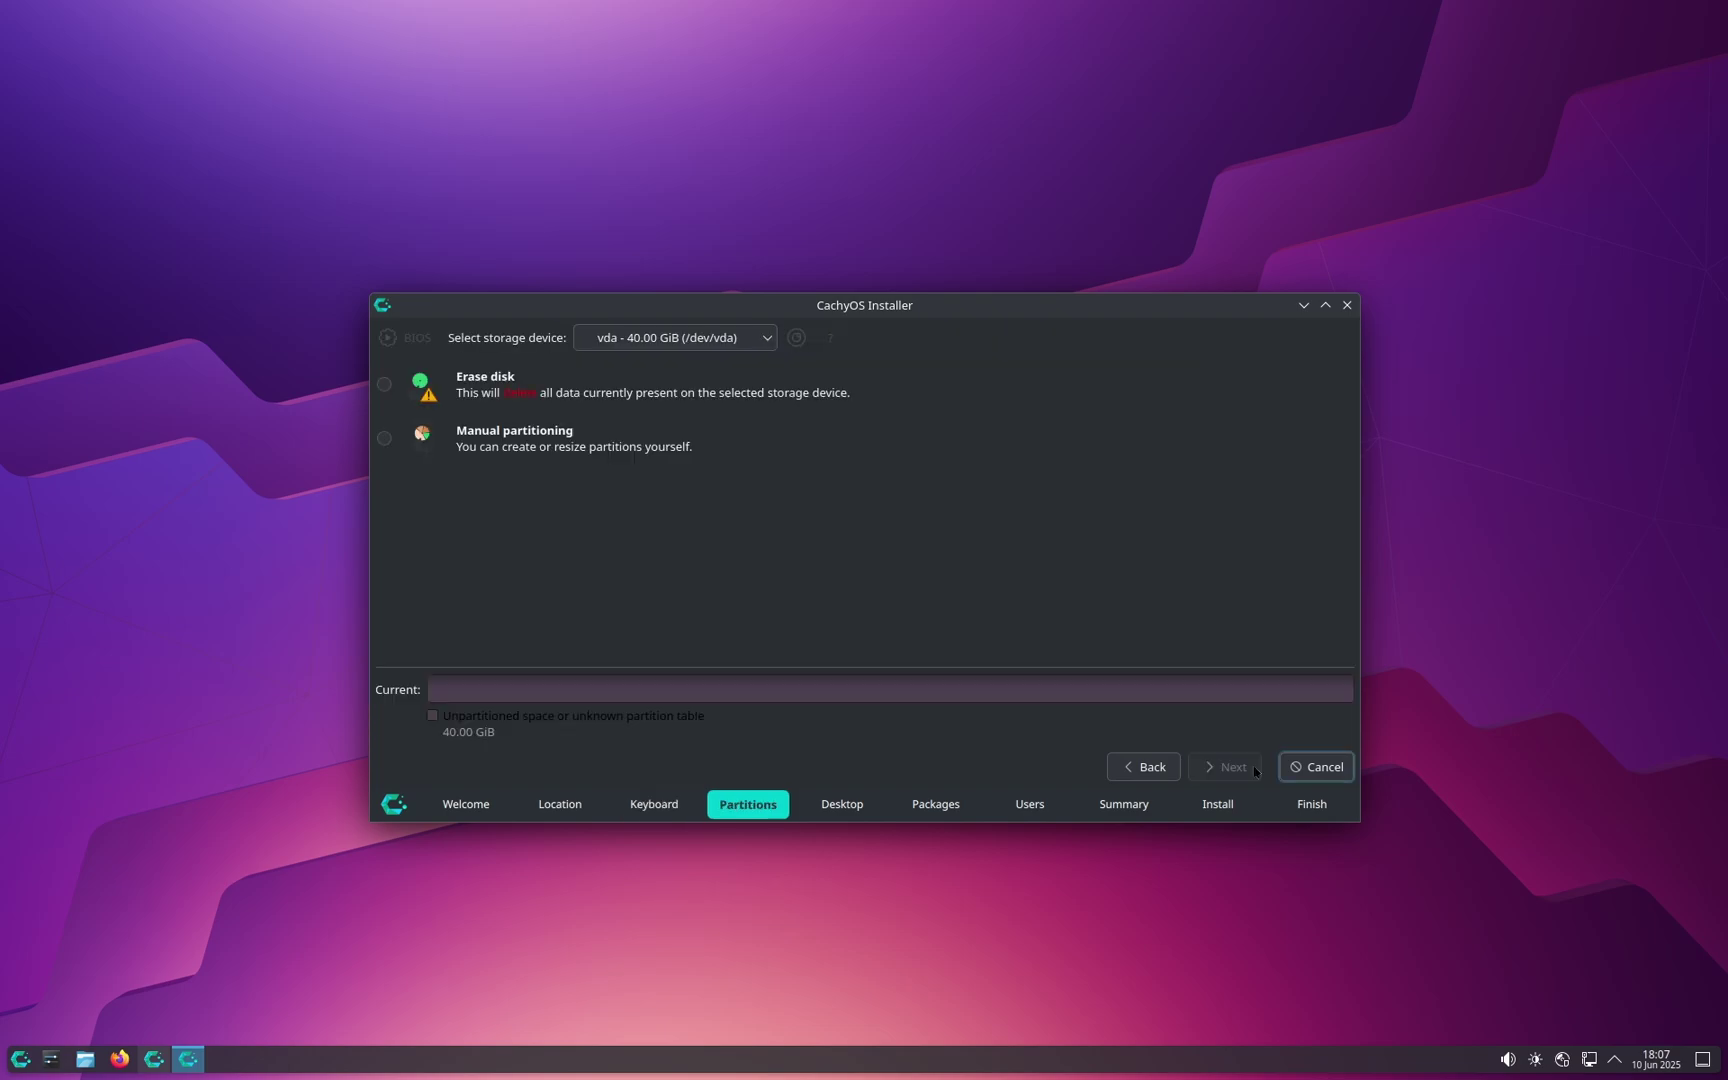
click(710, 340)
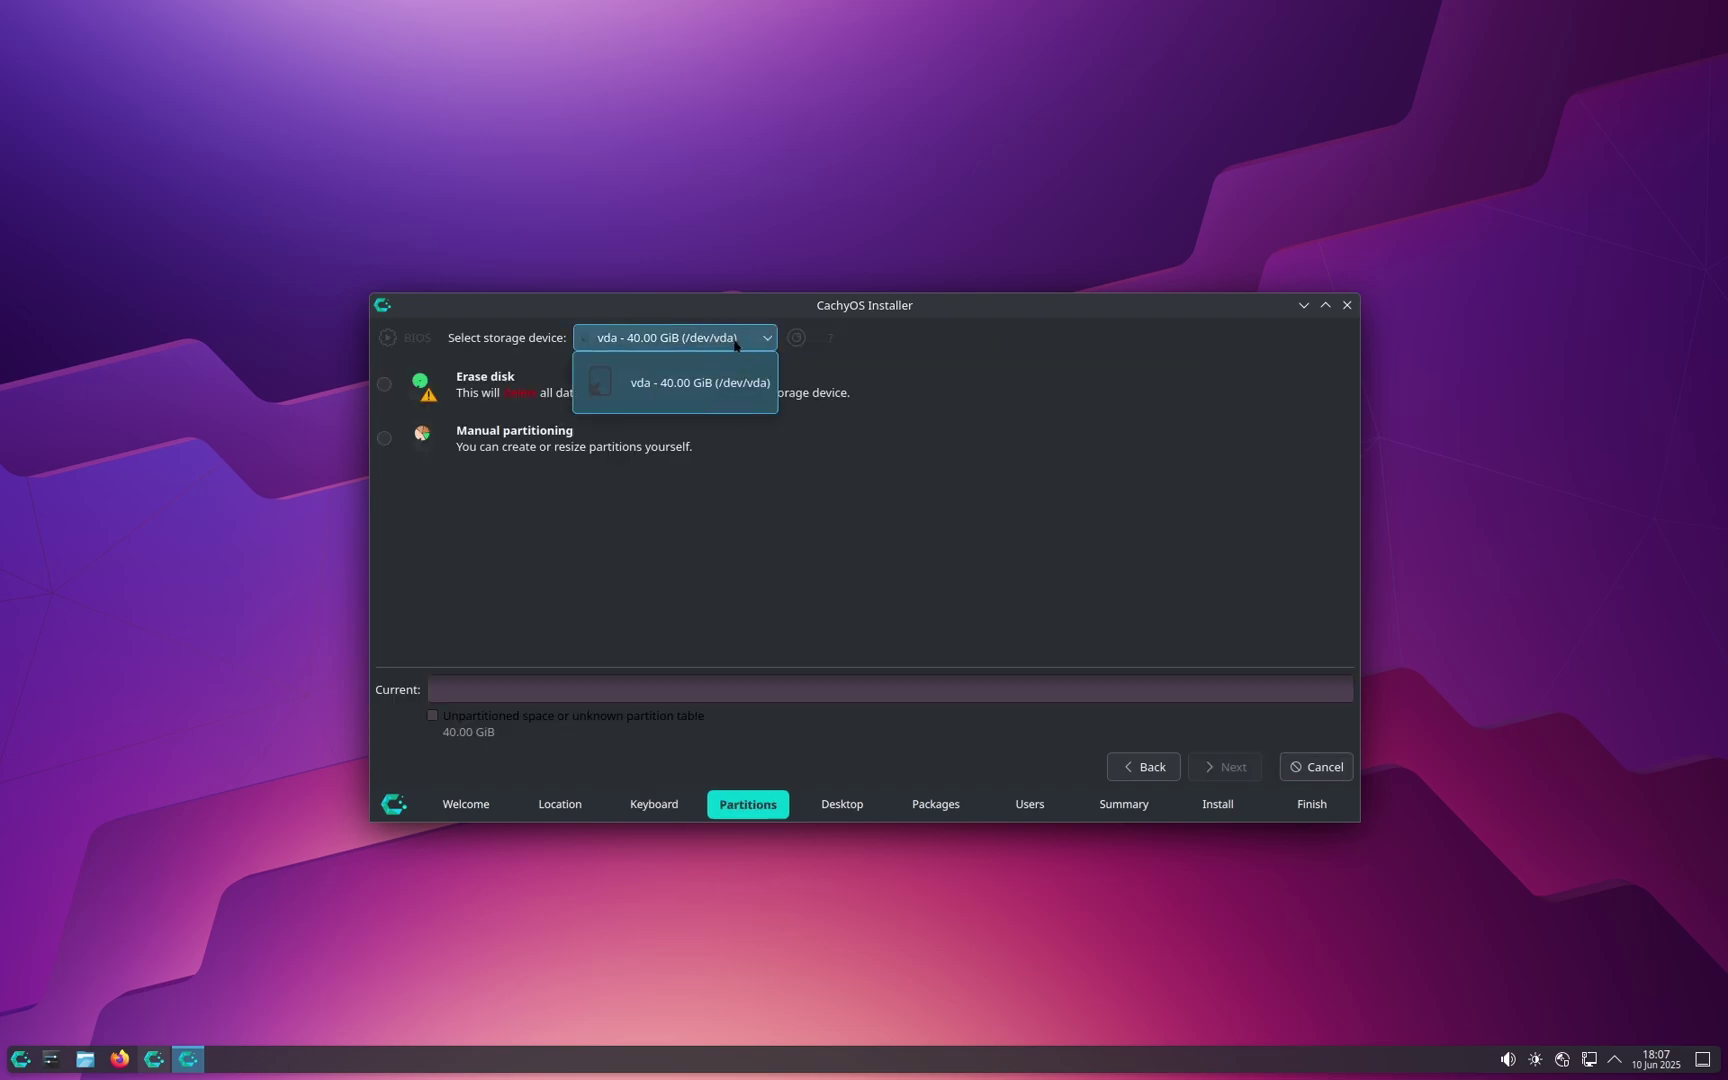
click(735, 340)
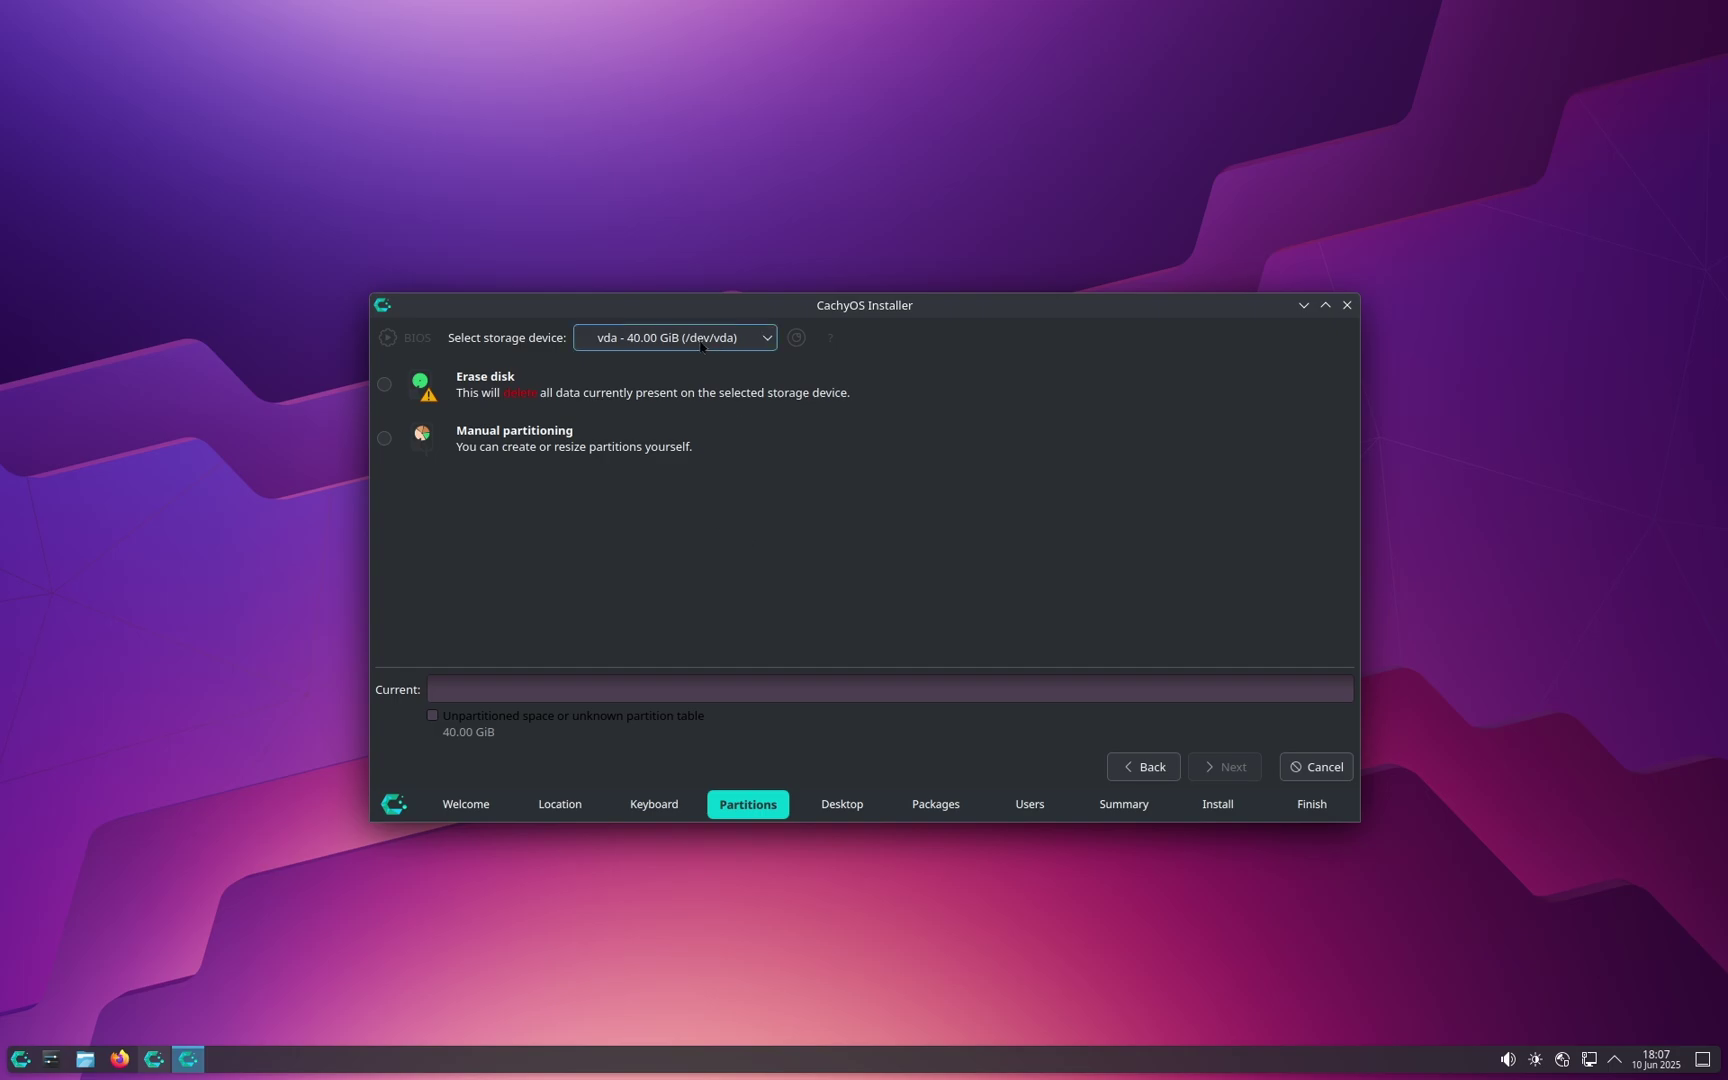
click(701, 340)
click(733, 380)
click(411, 389)
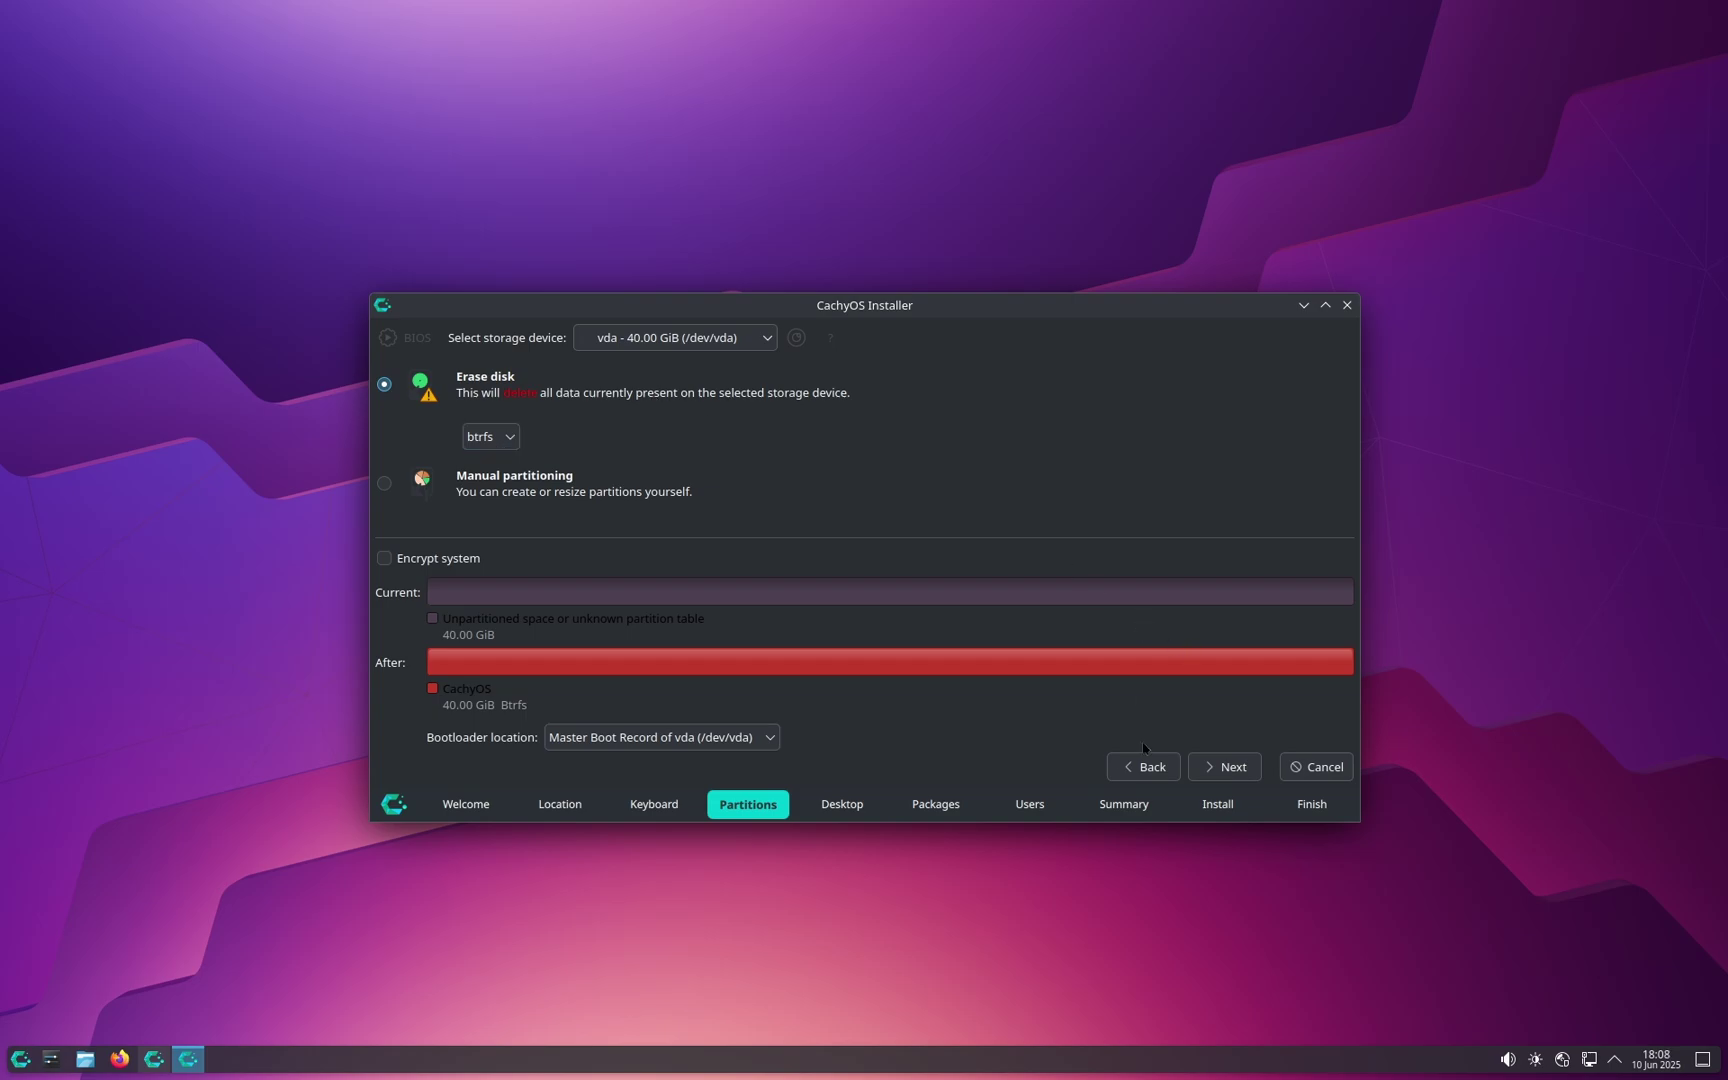
click(1224, 766)
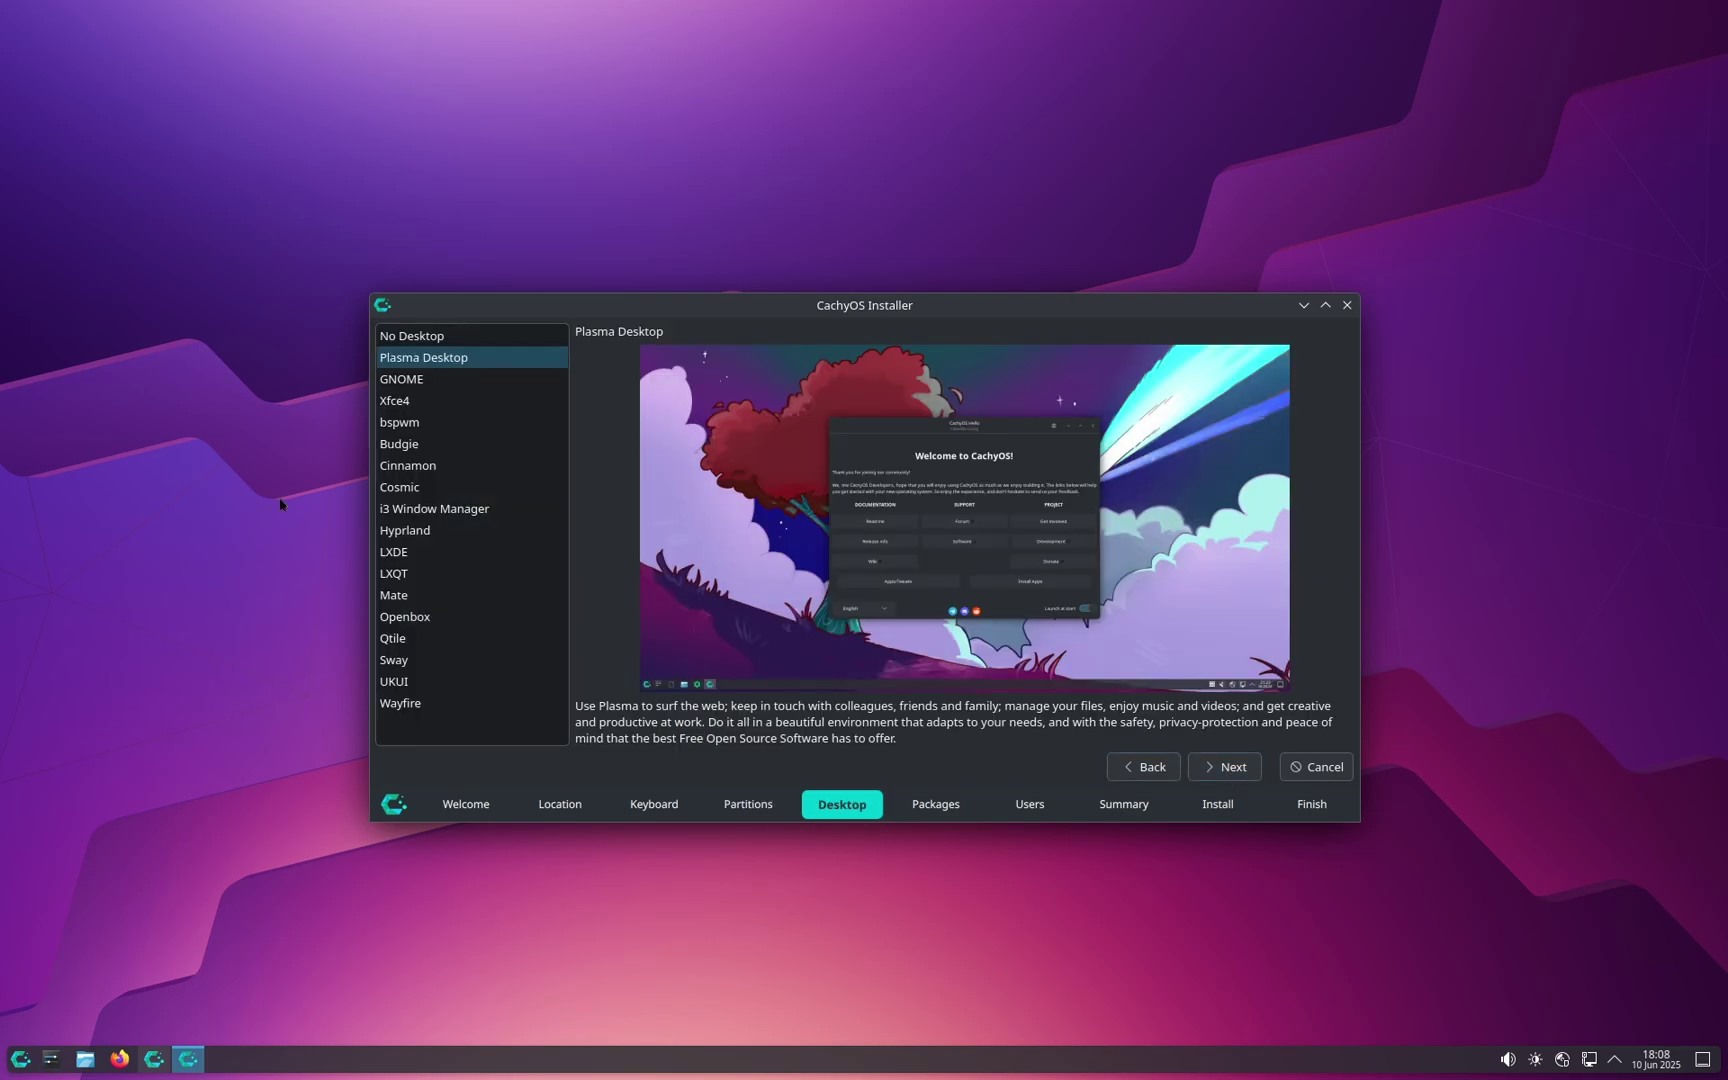
Step: After previewing Hyprland, Mate and GNOME, keep Plasma Desktop and continue to the Packages page
click(468, 531)
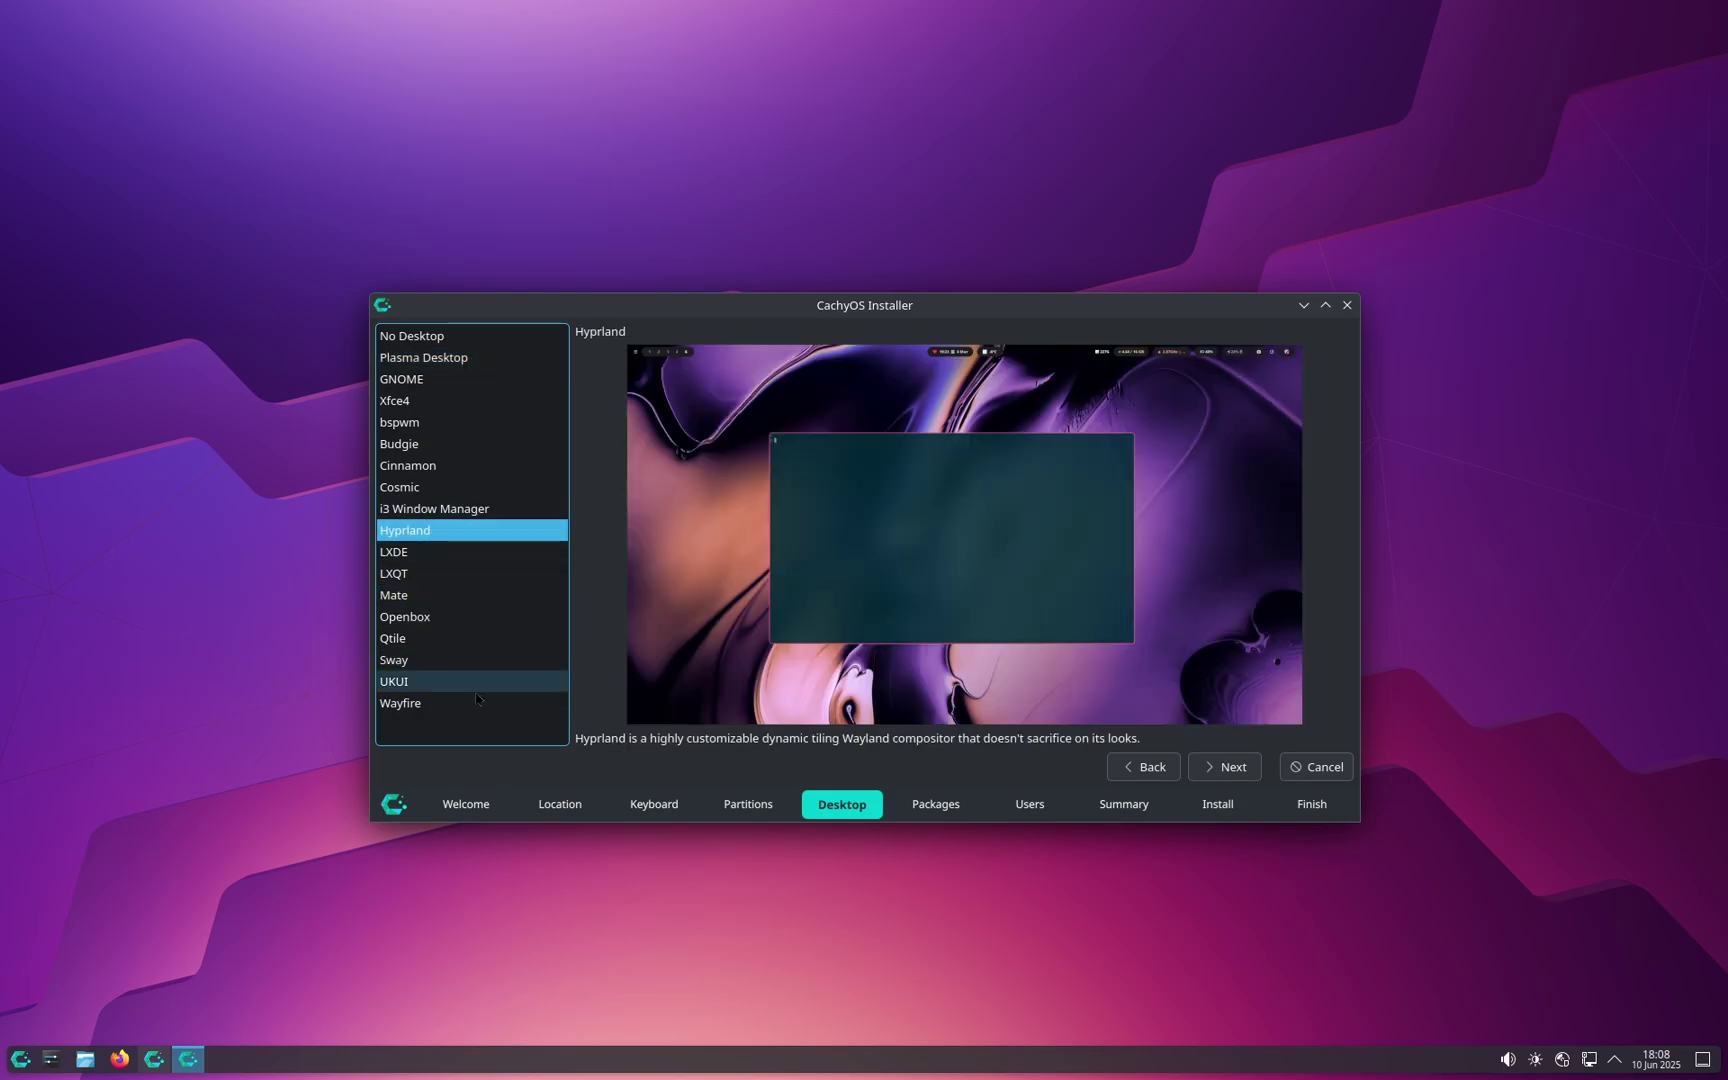
click(444, 604)
click(460, 531)
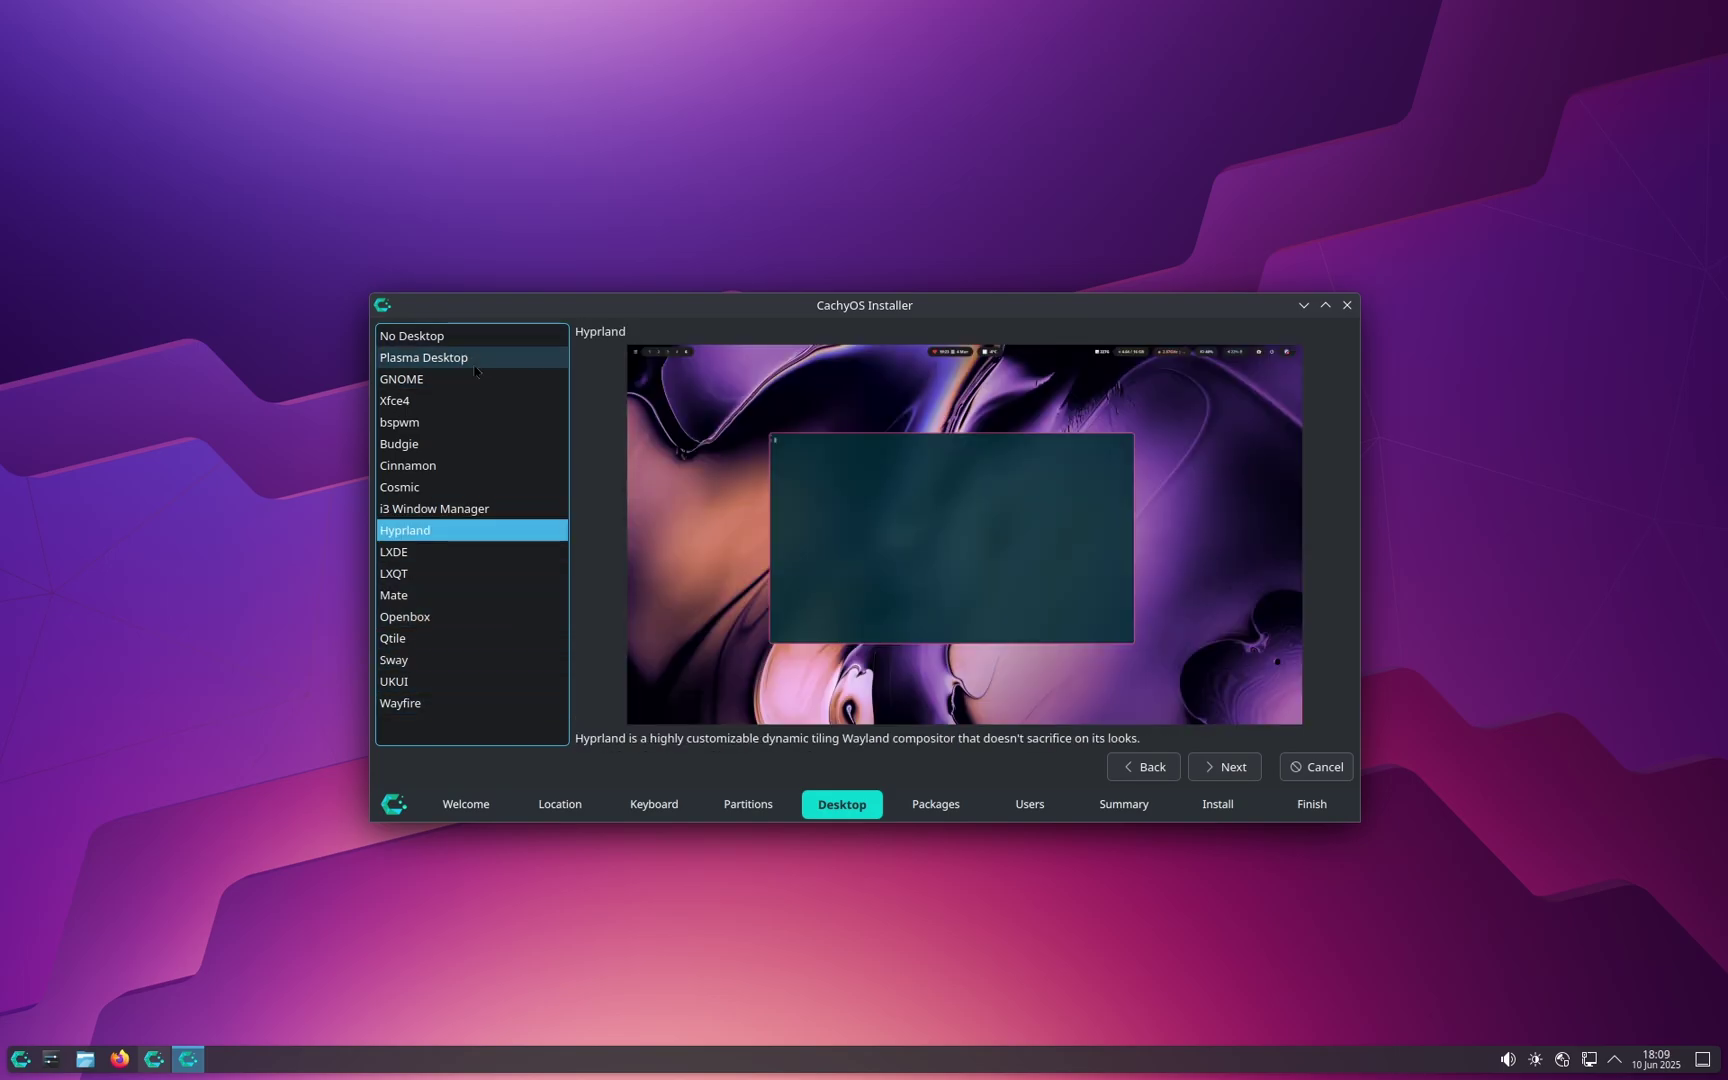
click(474, 362)
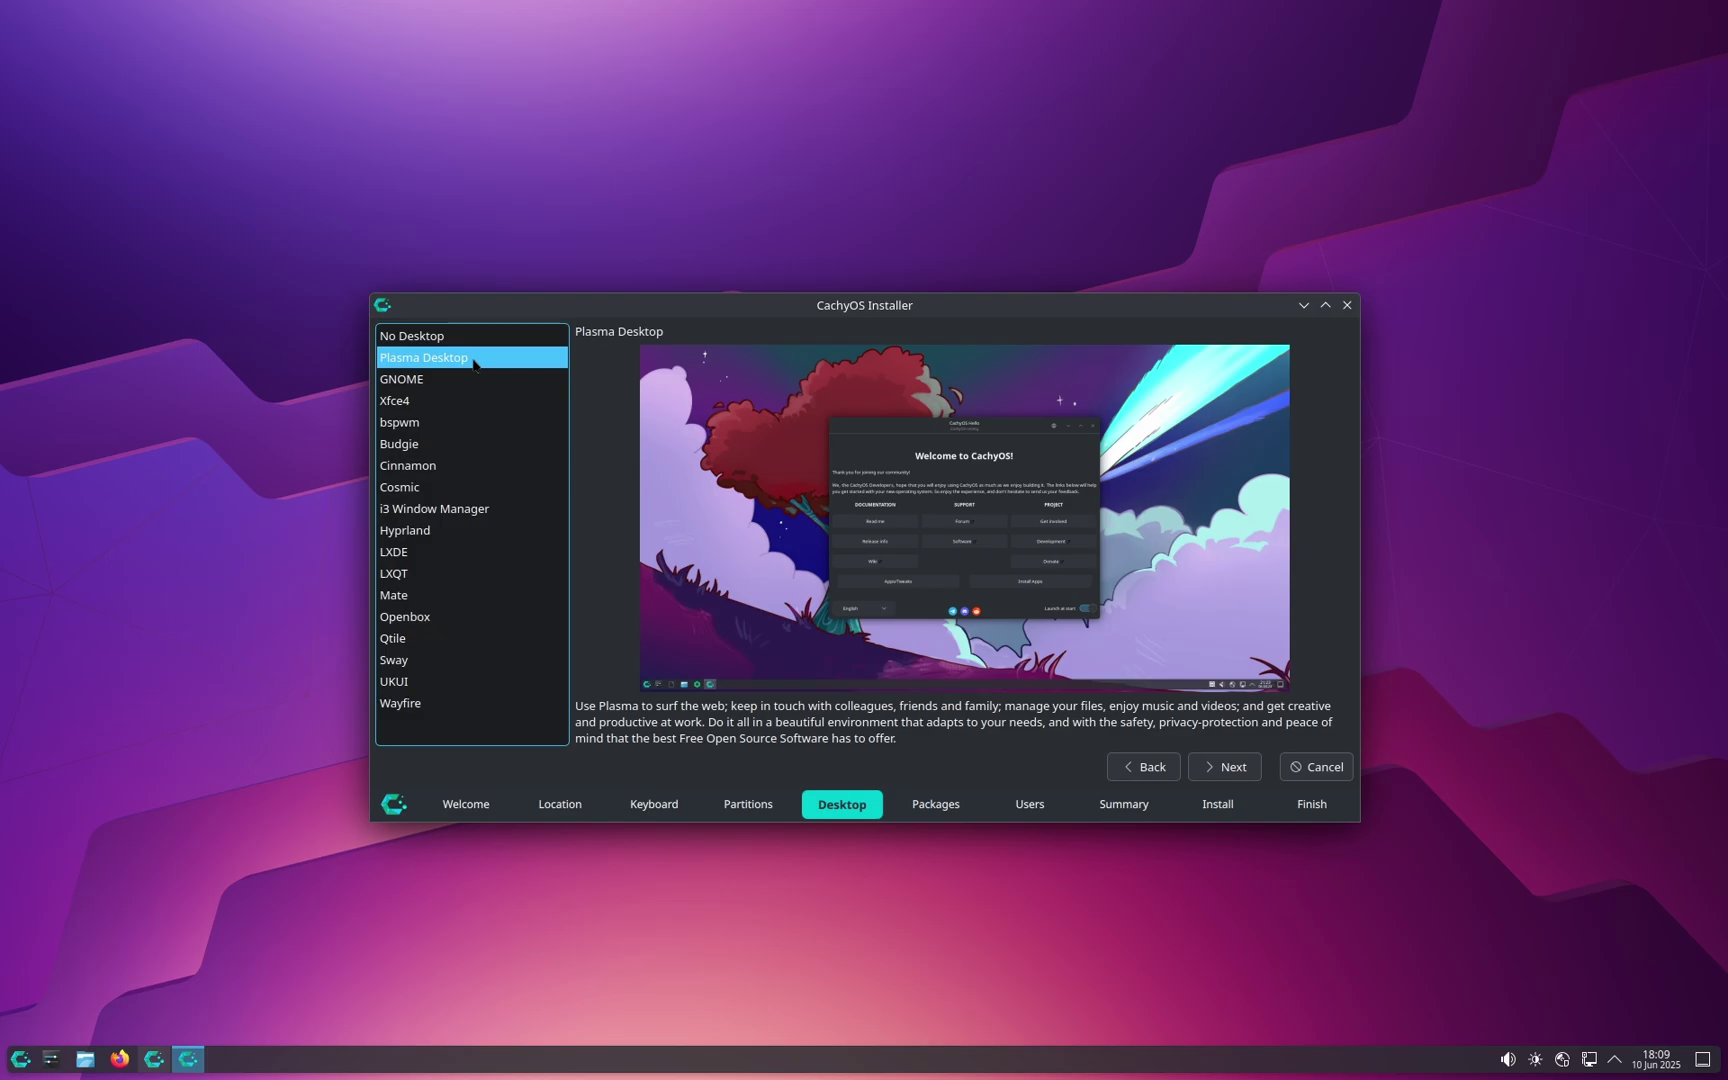
click(466, 380)
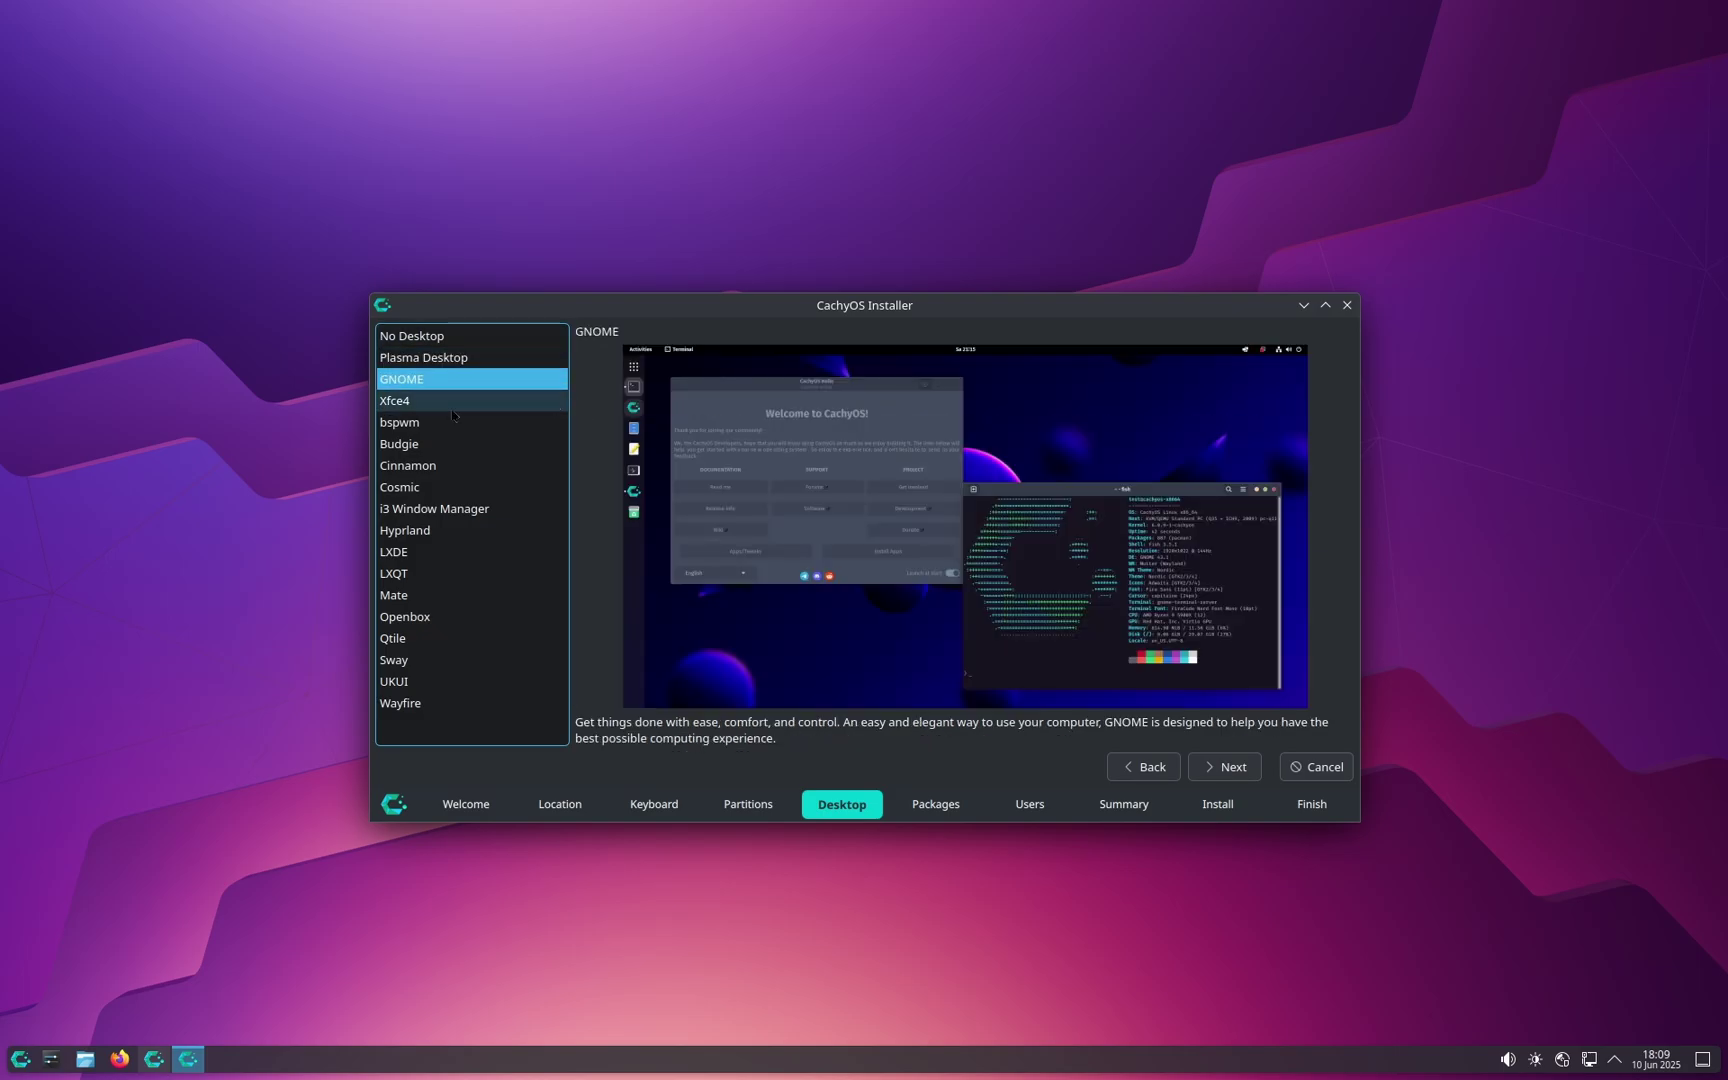
click(471, 360)
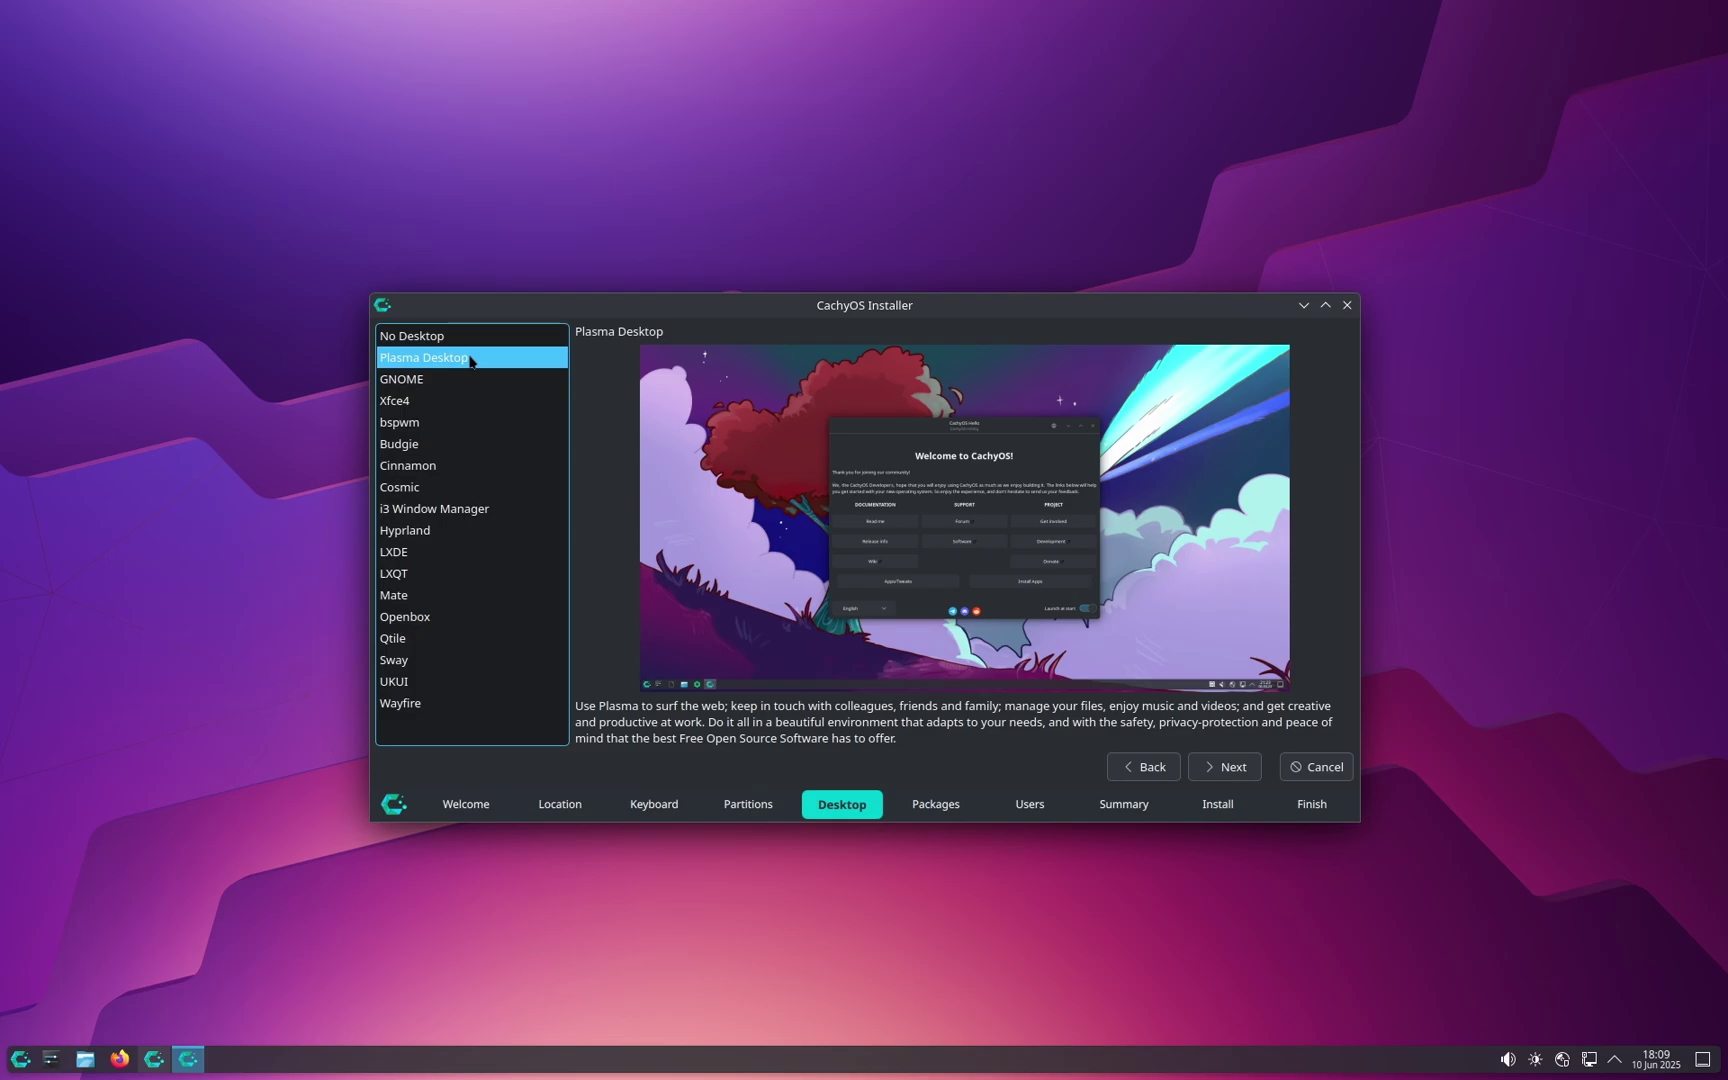
click(1230, 778)
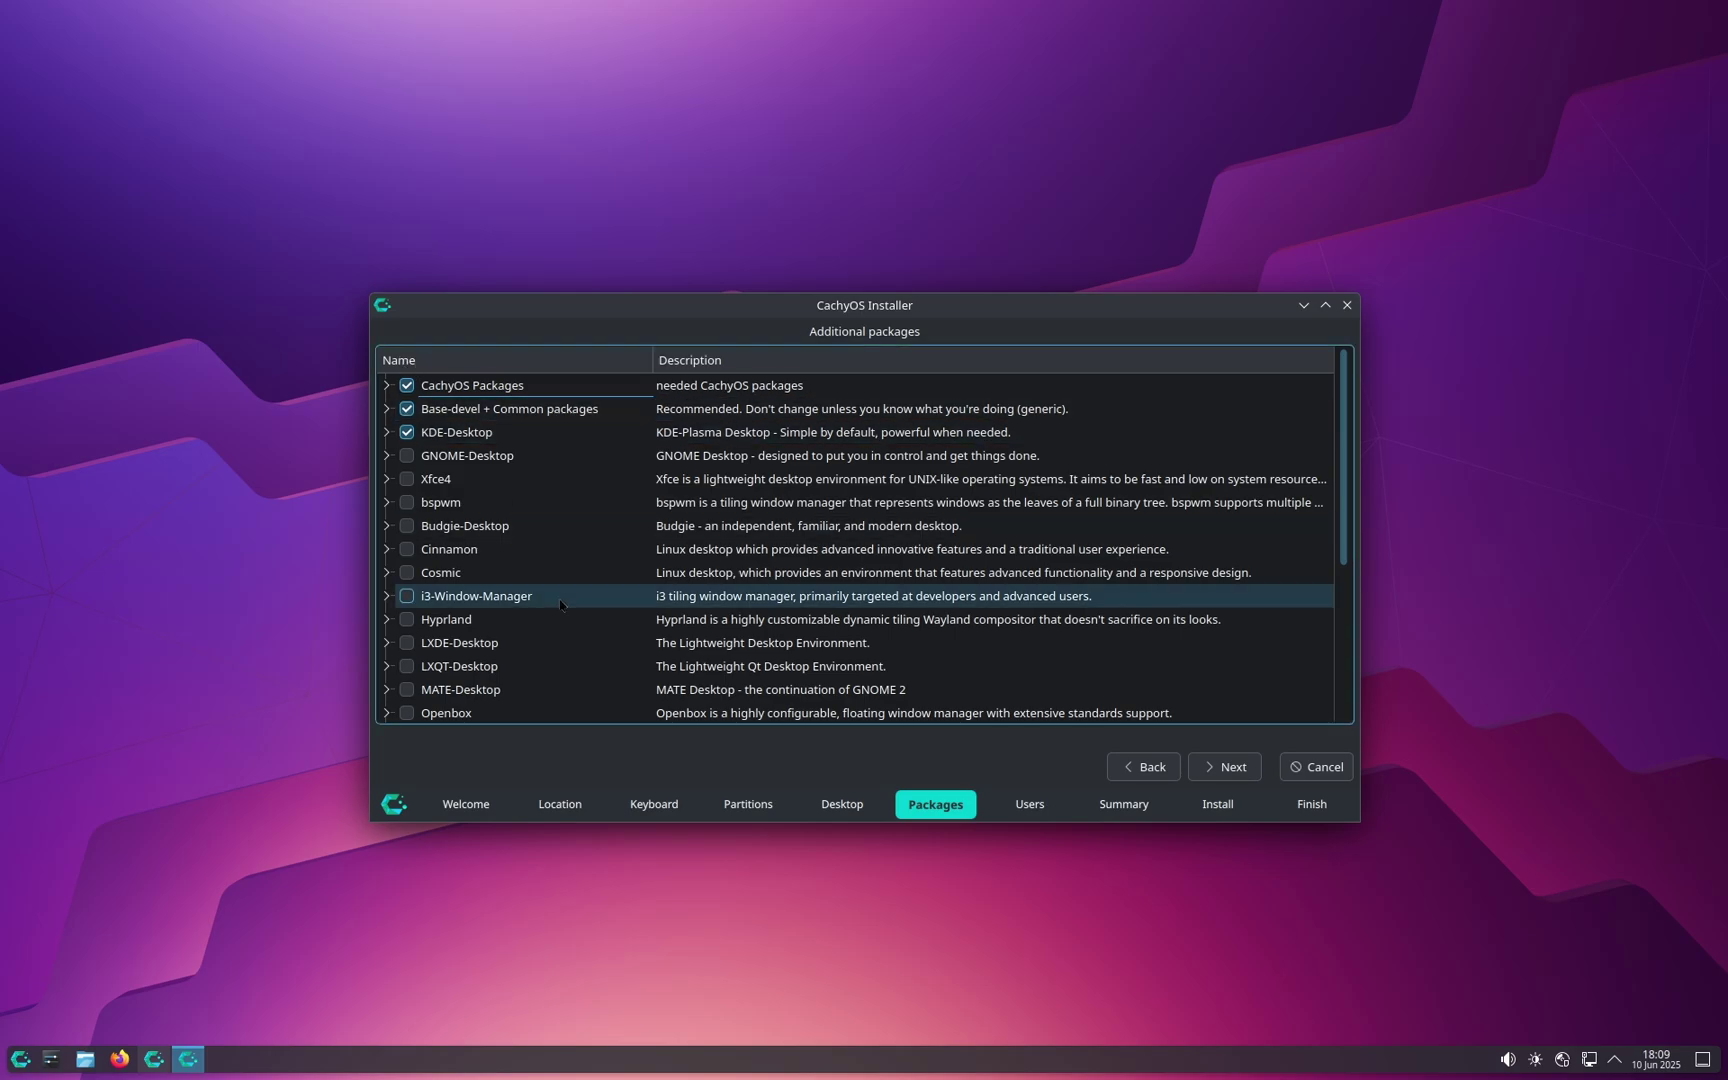
Step: Tick Printing-Support in the extra package list and continue to the Users page
scroll(470, 596, down, 4)
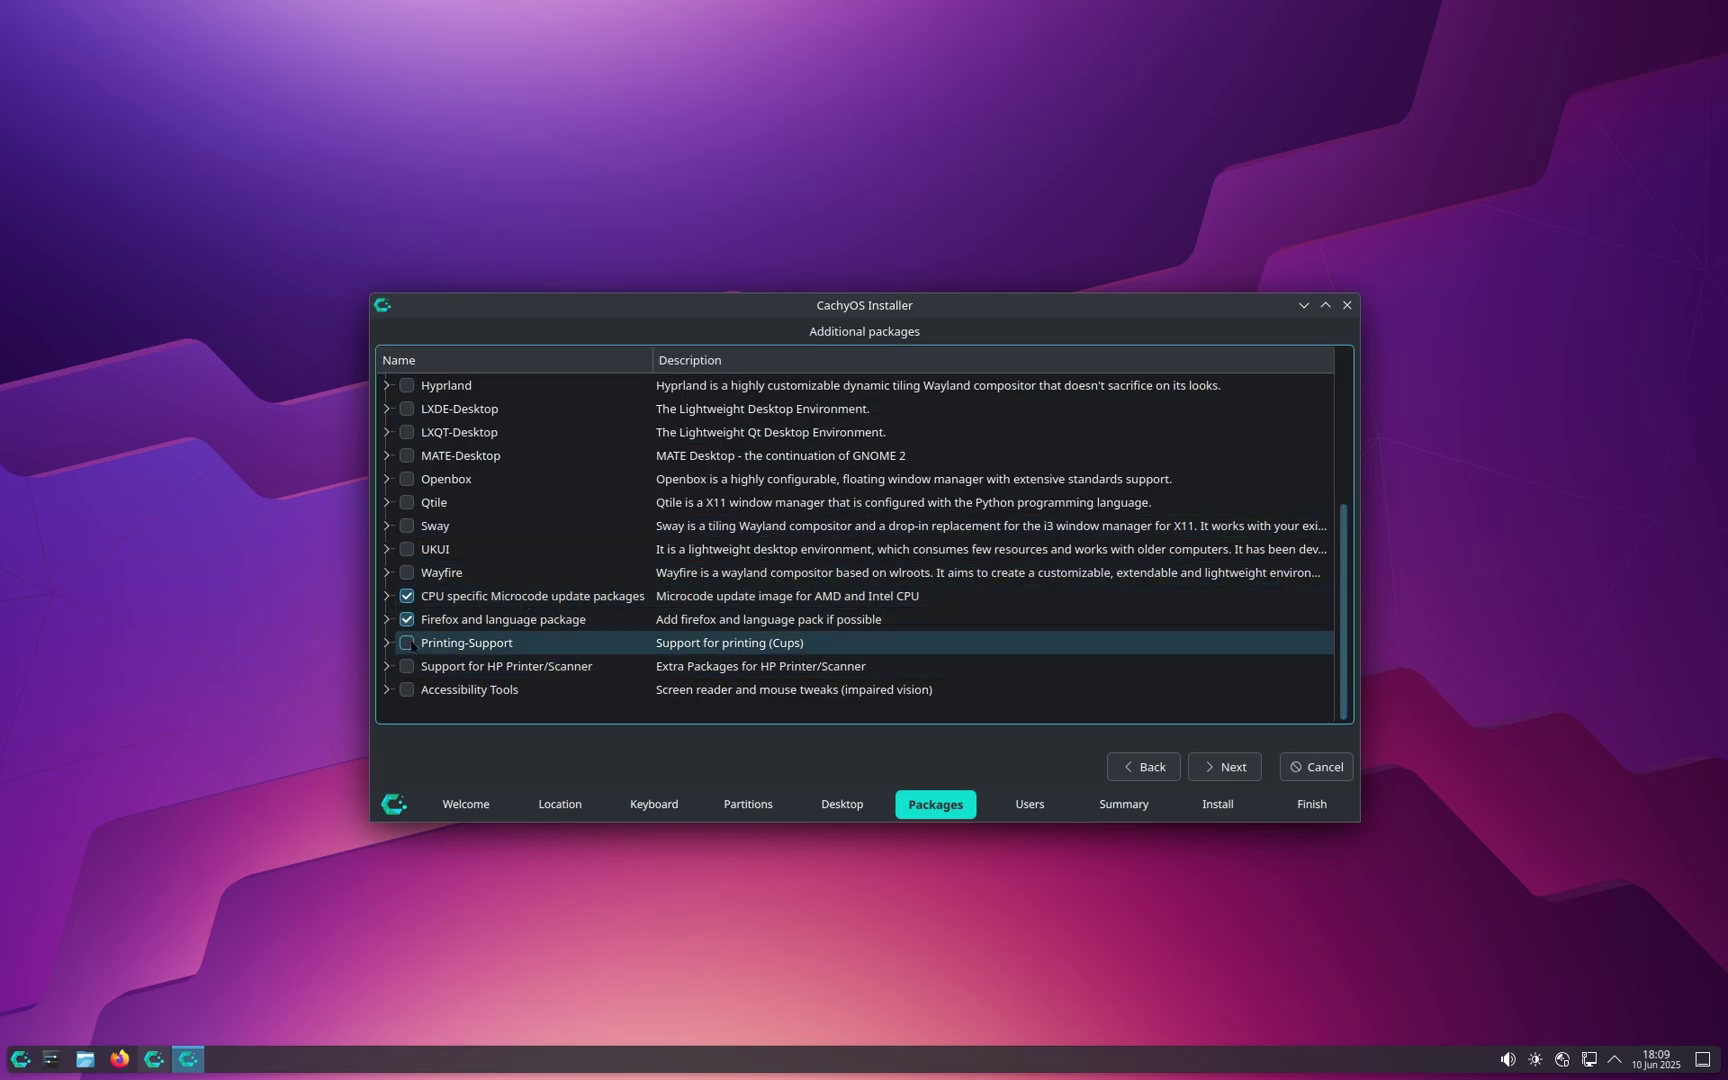
click(407, 643)
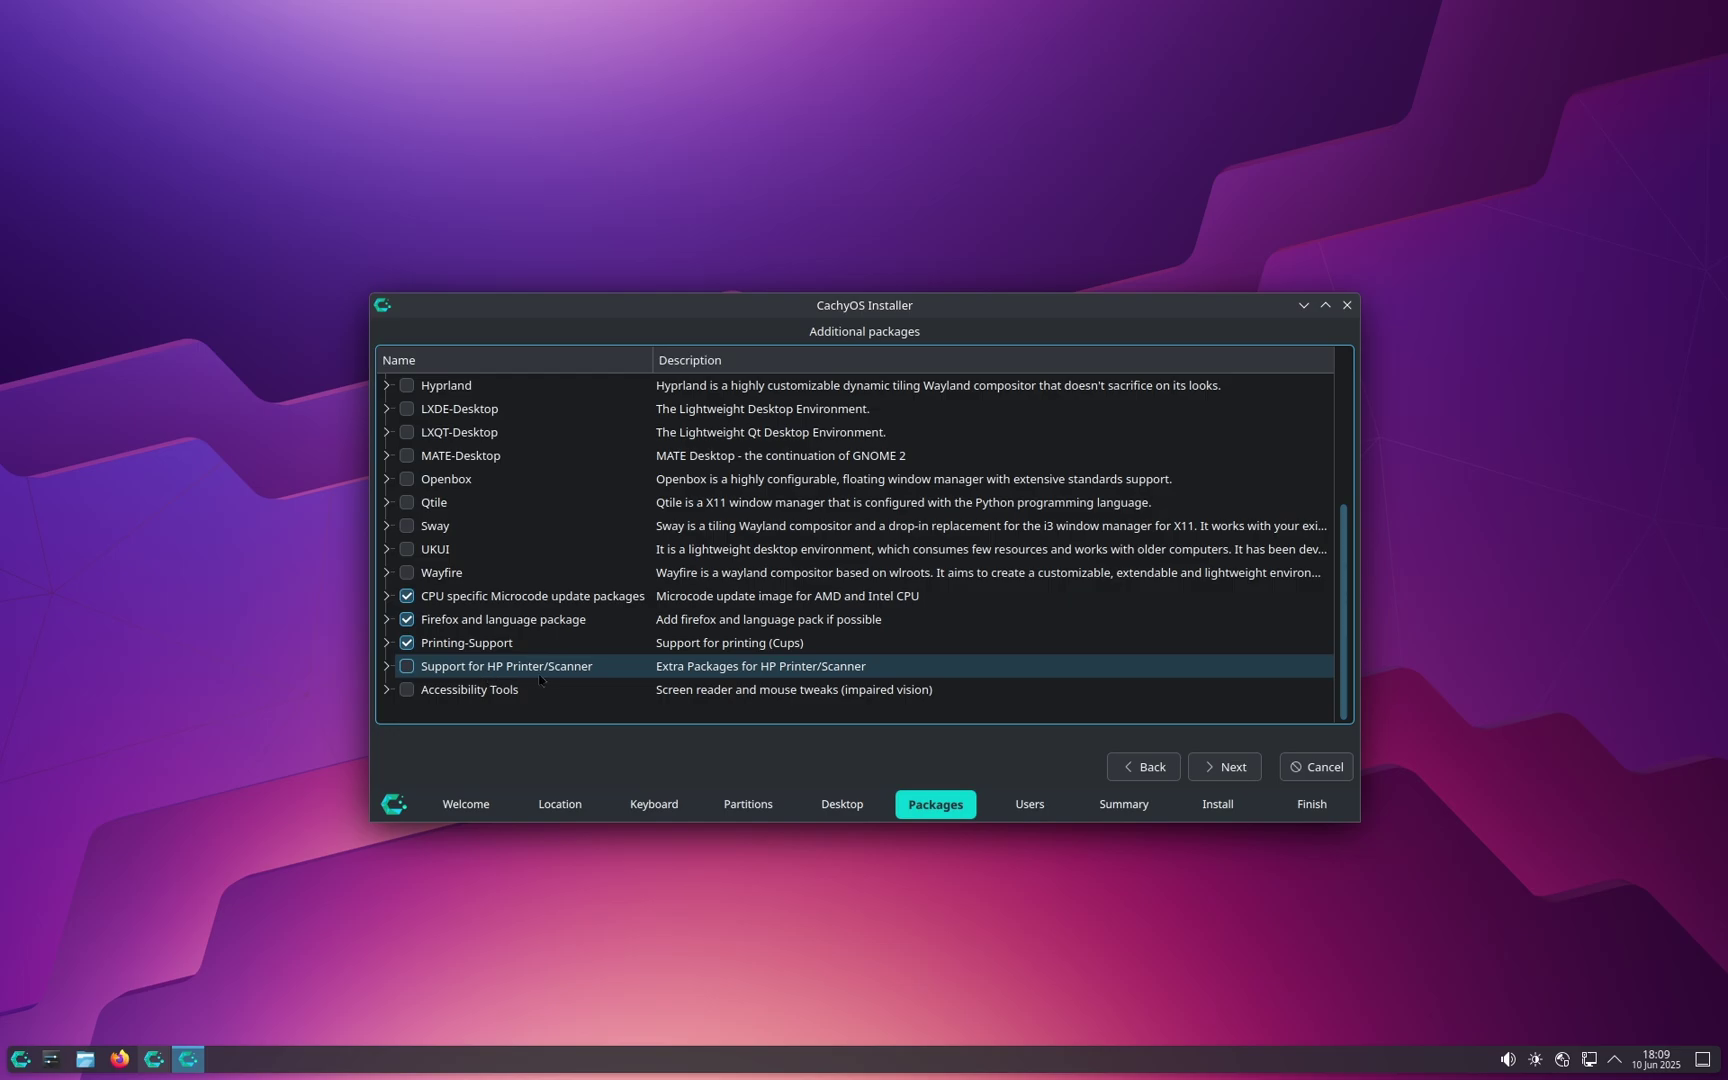
click(412, 666)
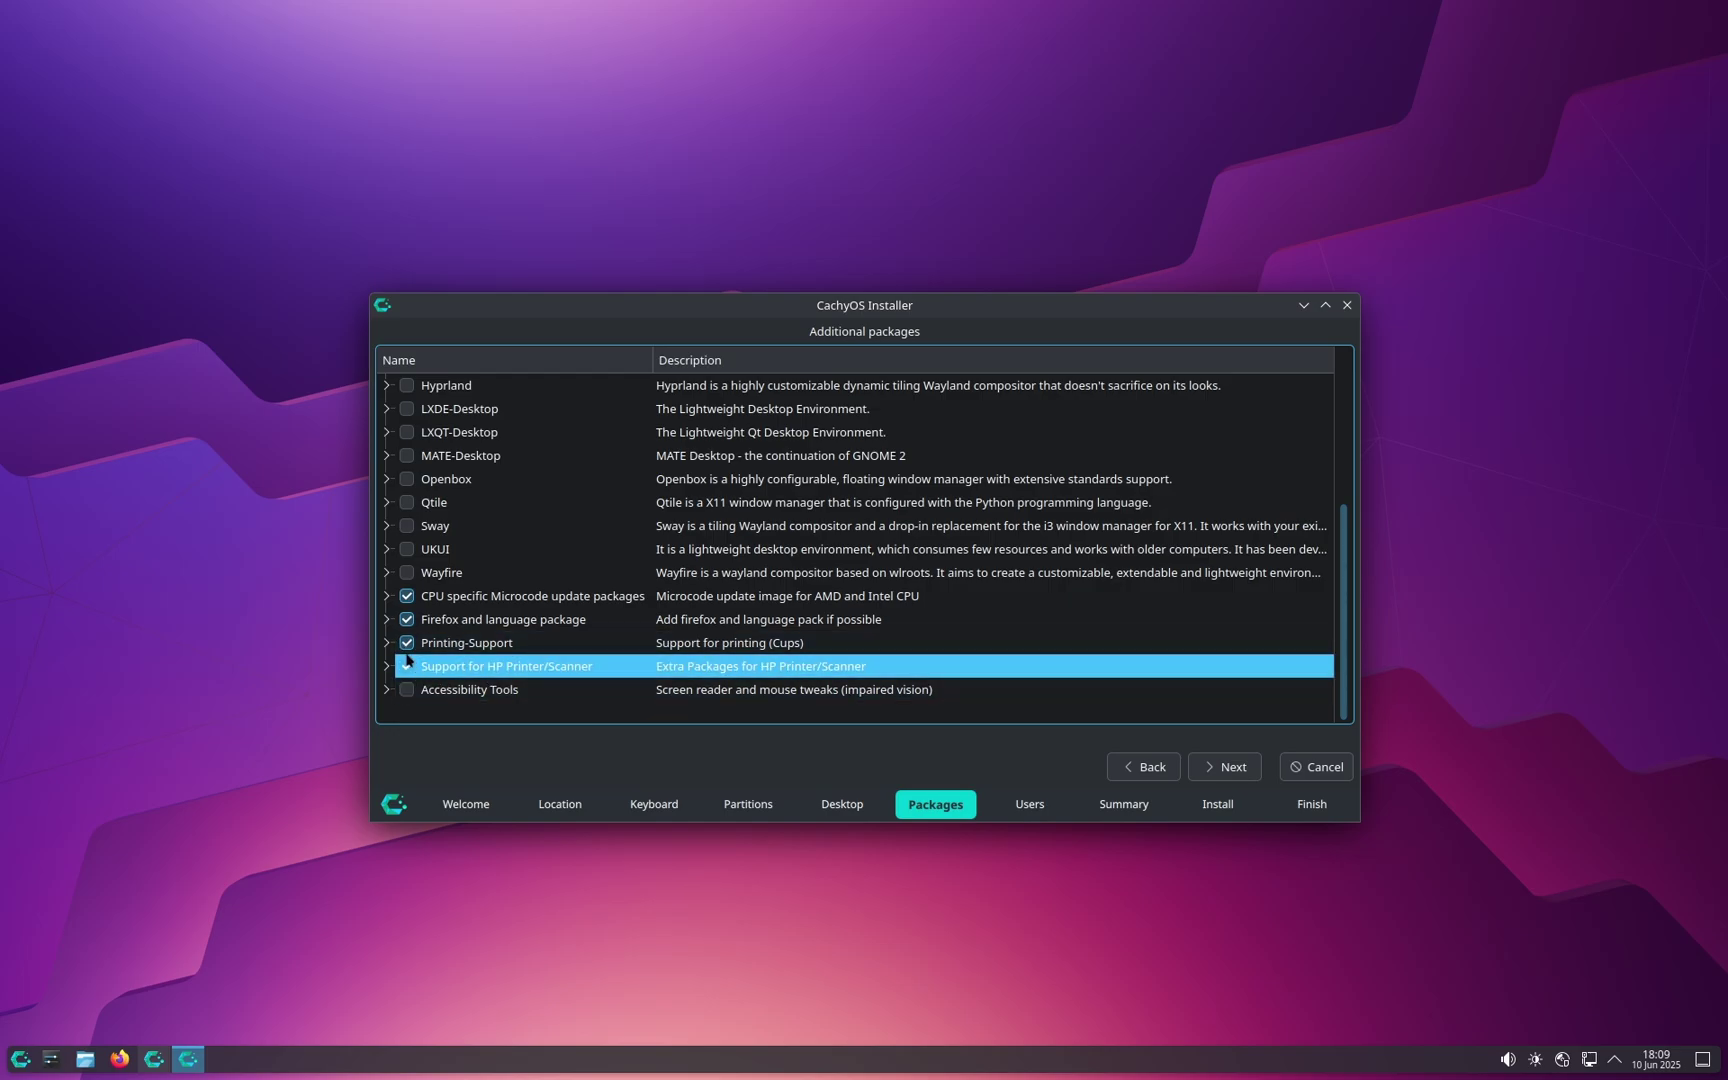
scroll(1171, 586, up, 4)
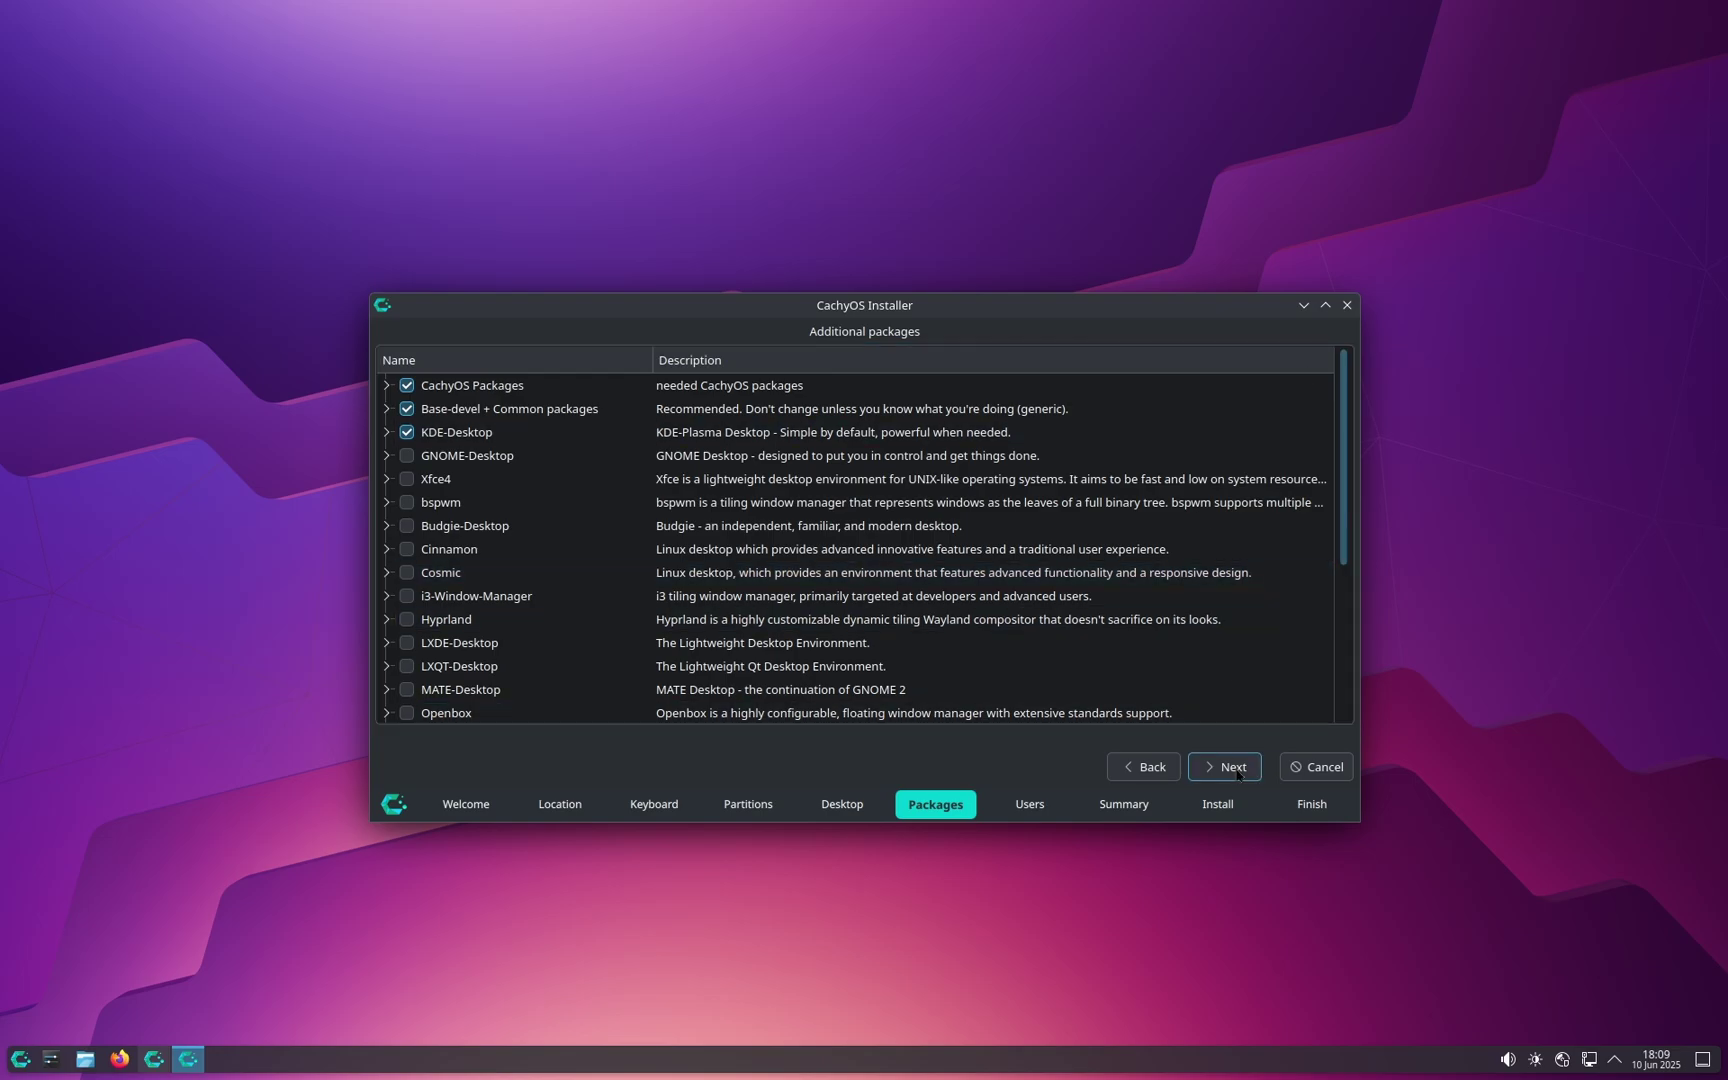
click(1240, 775)
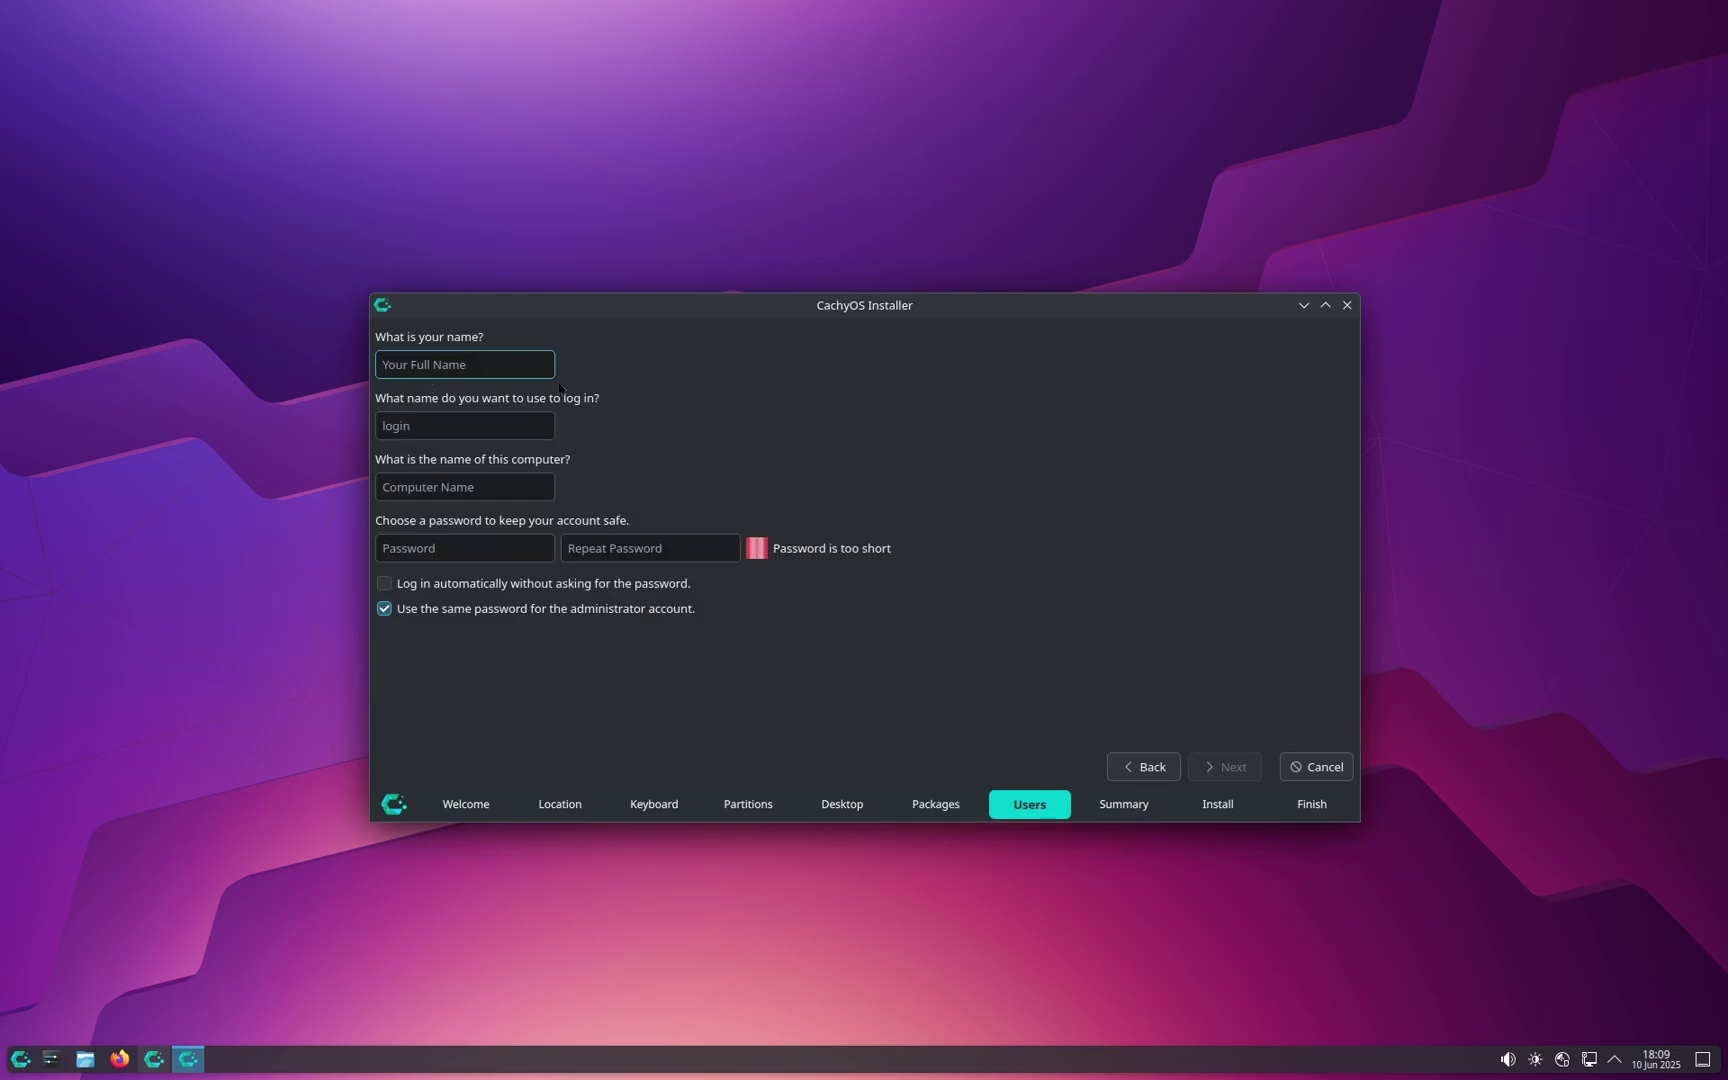
Step: Enter the user's full name and the account password twice, then continue to Summary
text(LinuxForAll)
click(510, 546)
text(1234)
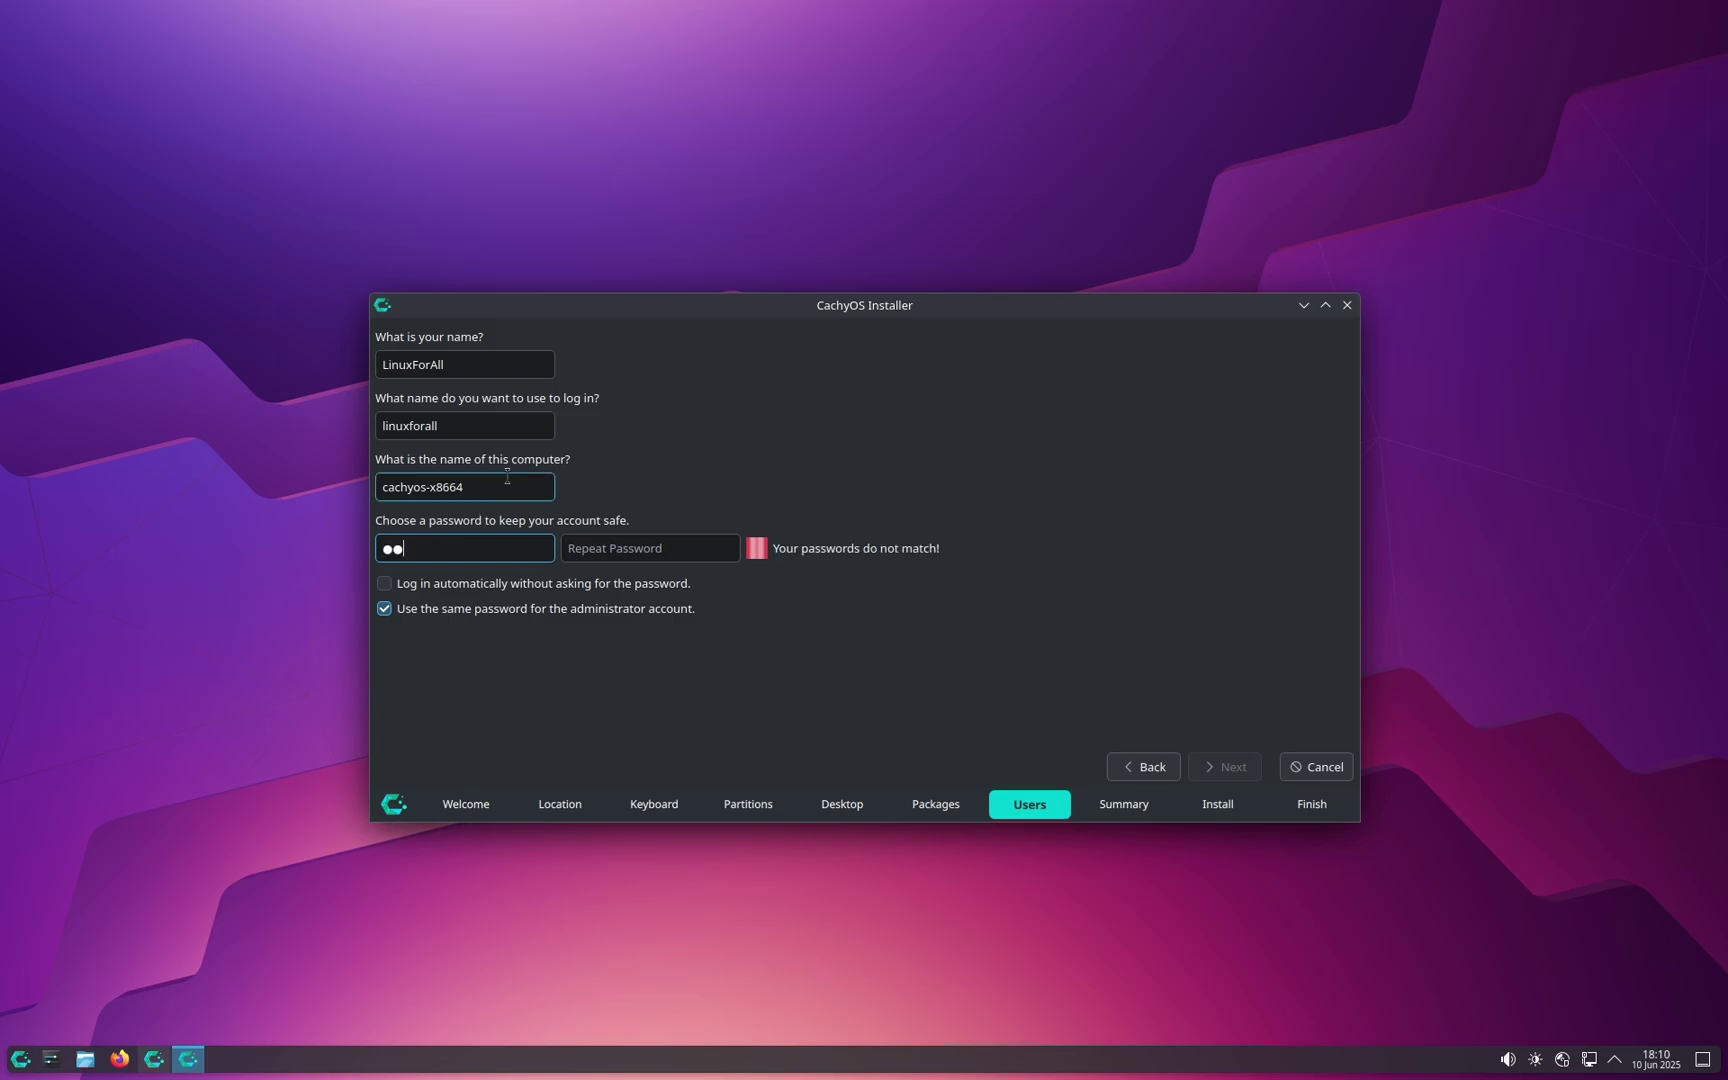
click(607, 547)
text(1234)
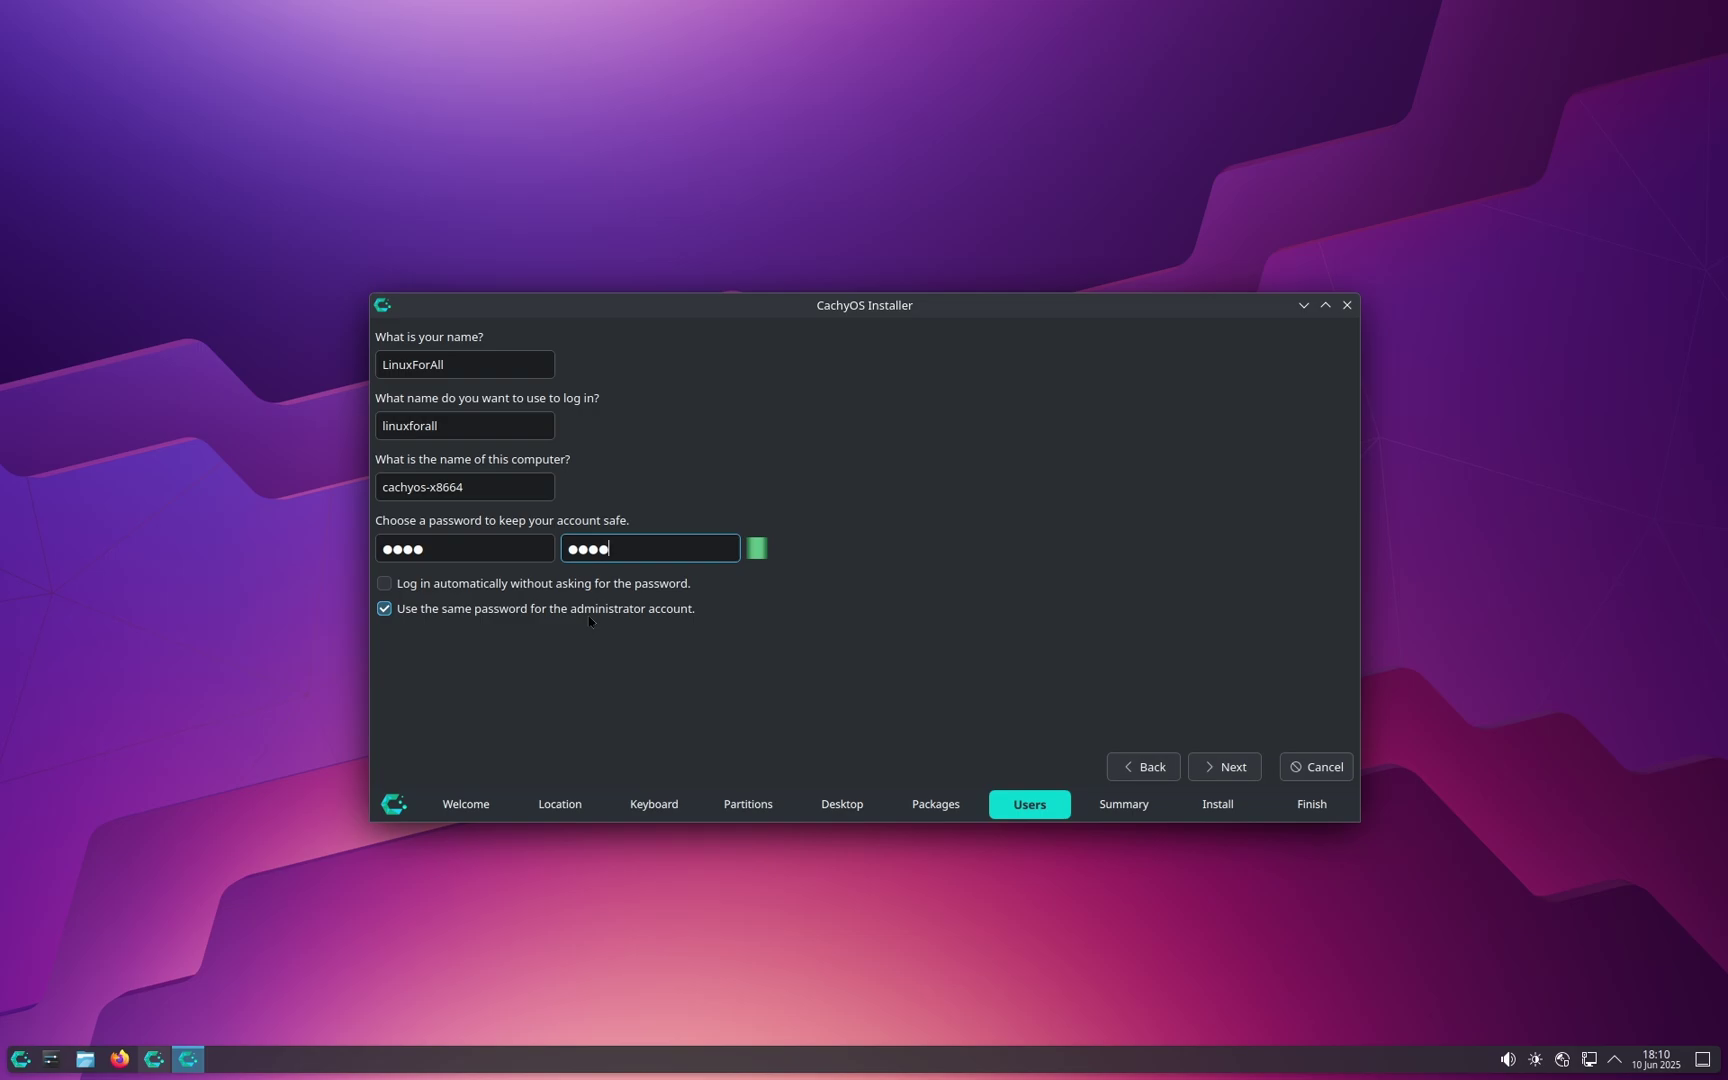
click(1224, 767)
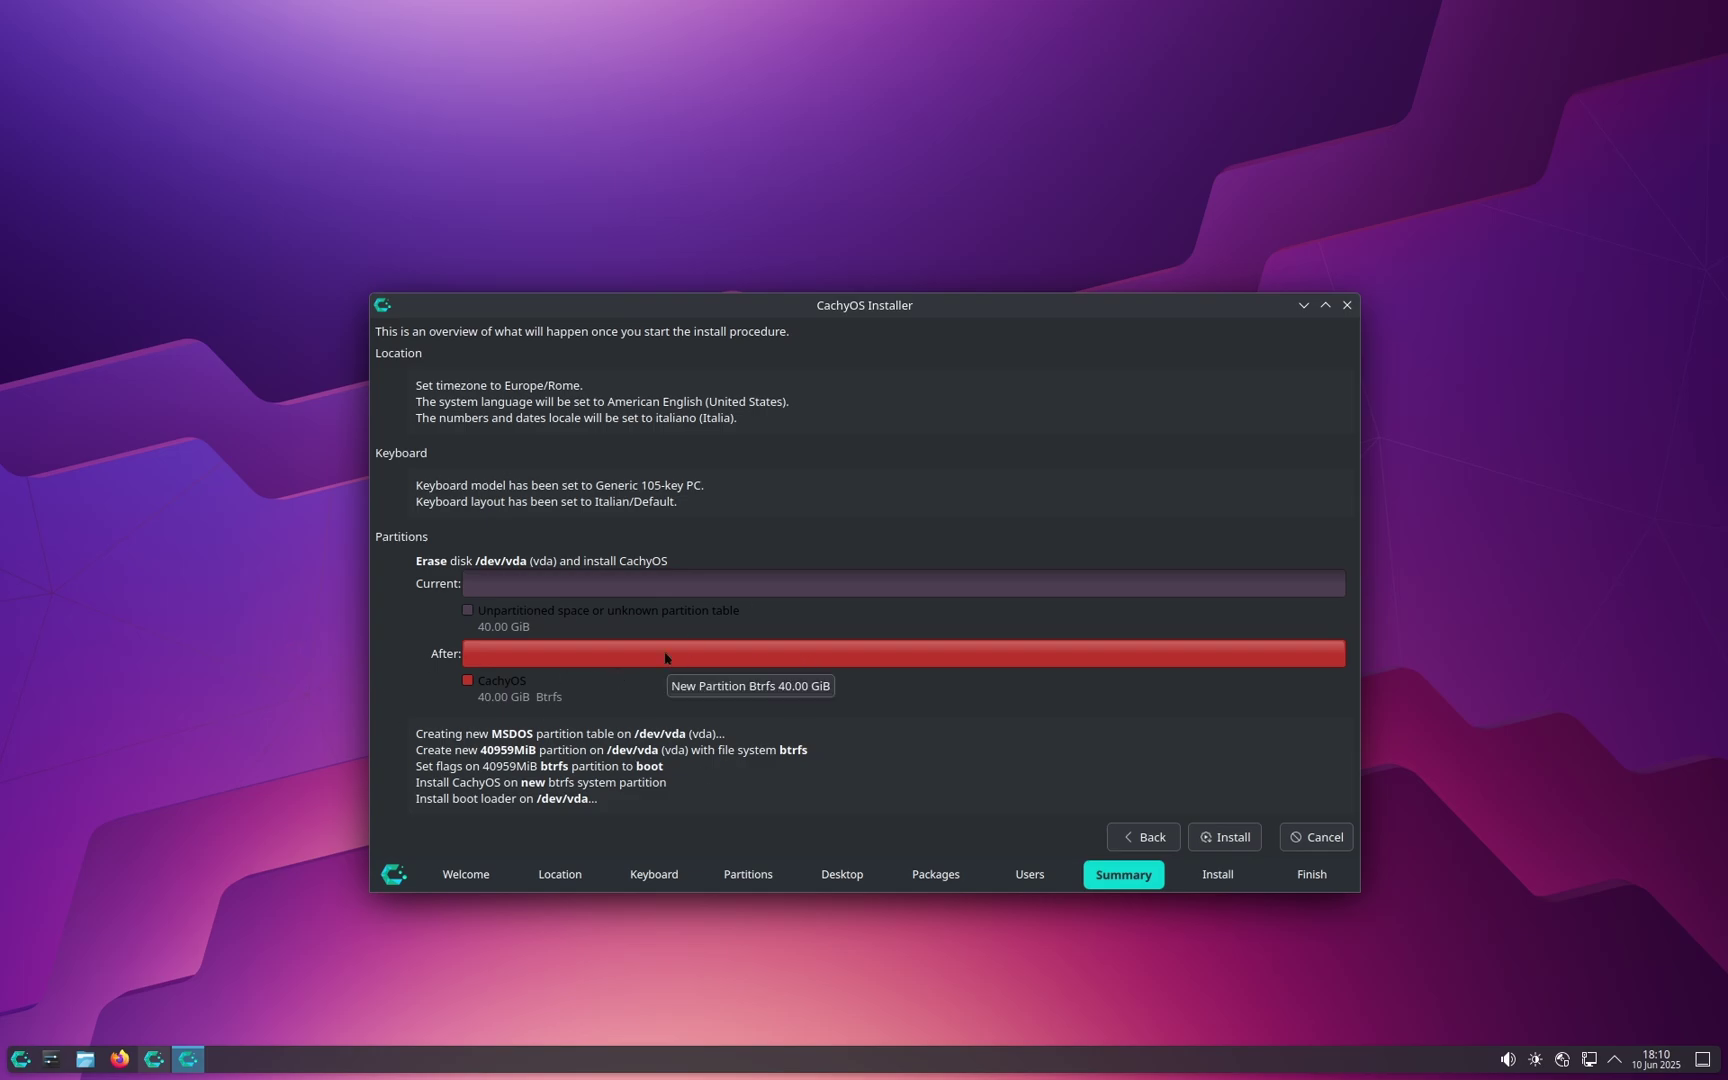
Step: Install CachyOS onto the erased /dev/vda disk, confirming with Install Now
click(1247, 846)
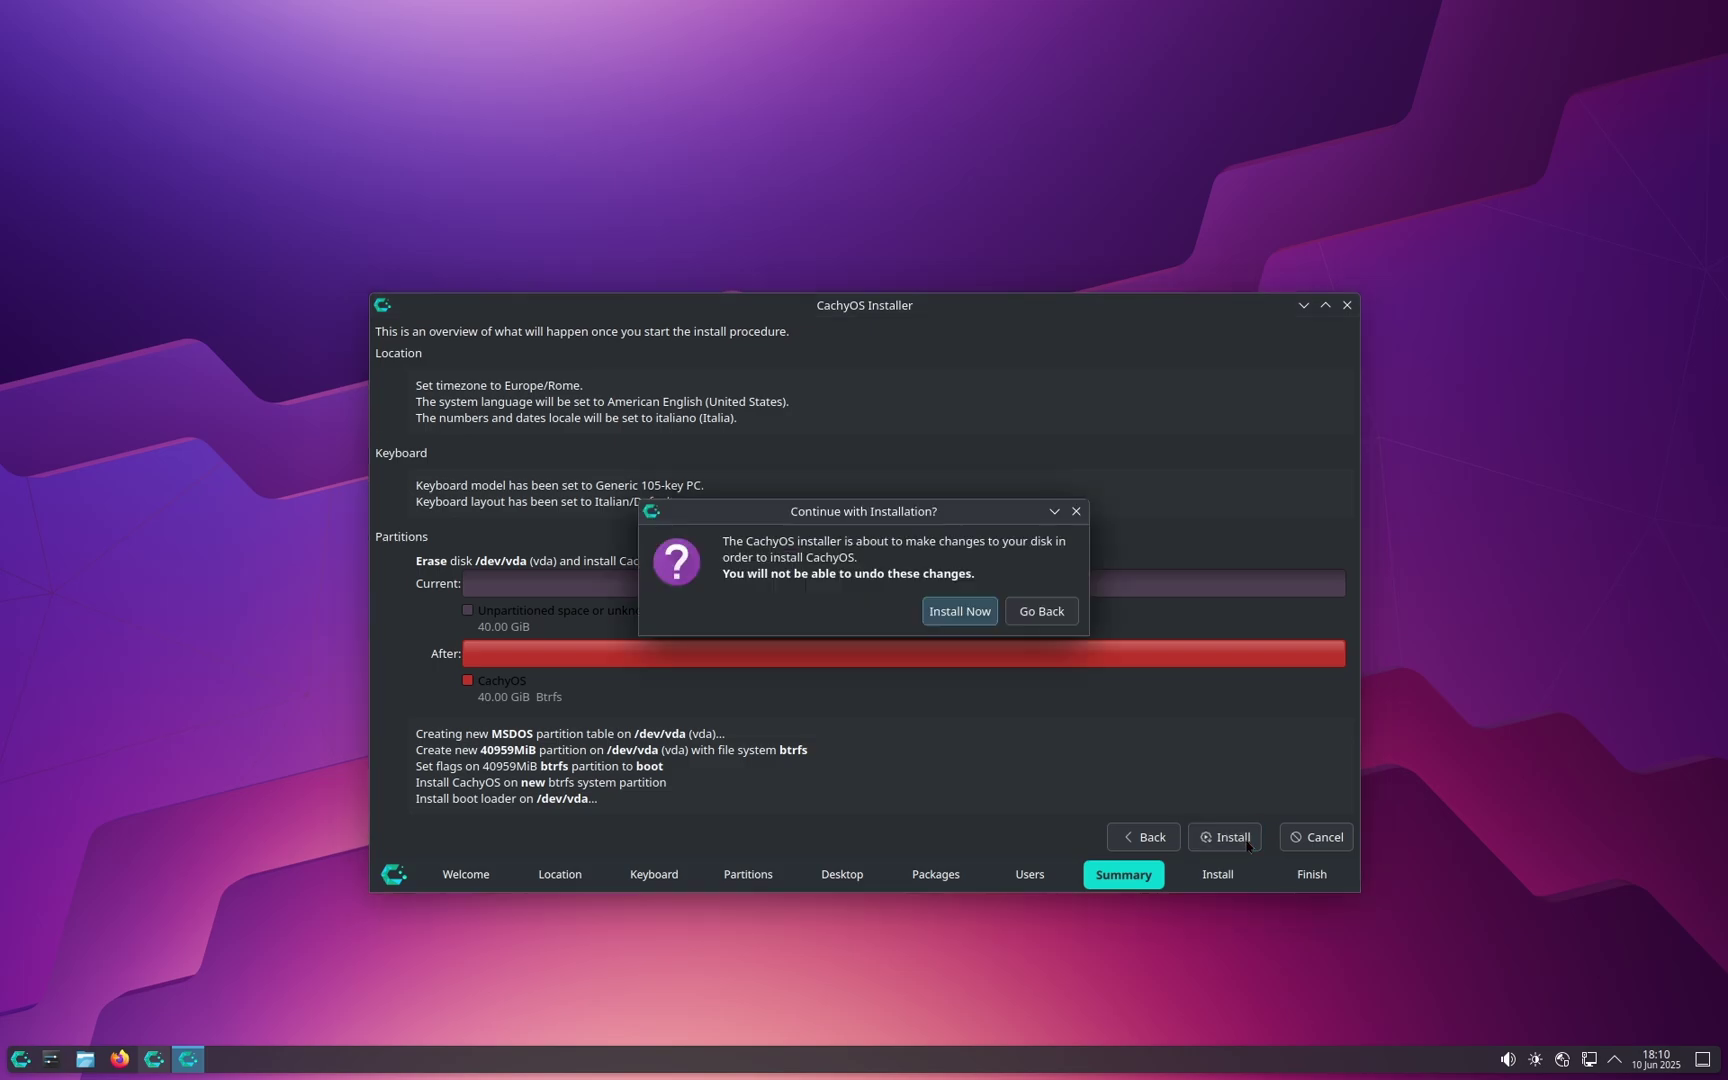
click(963, 611)
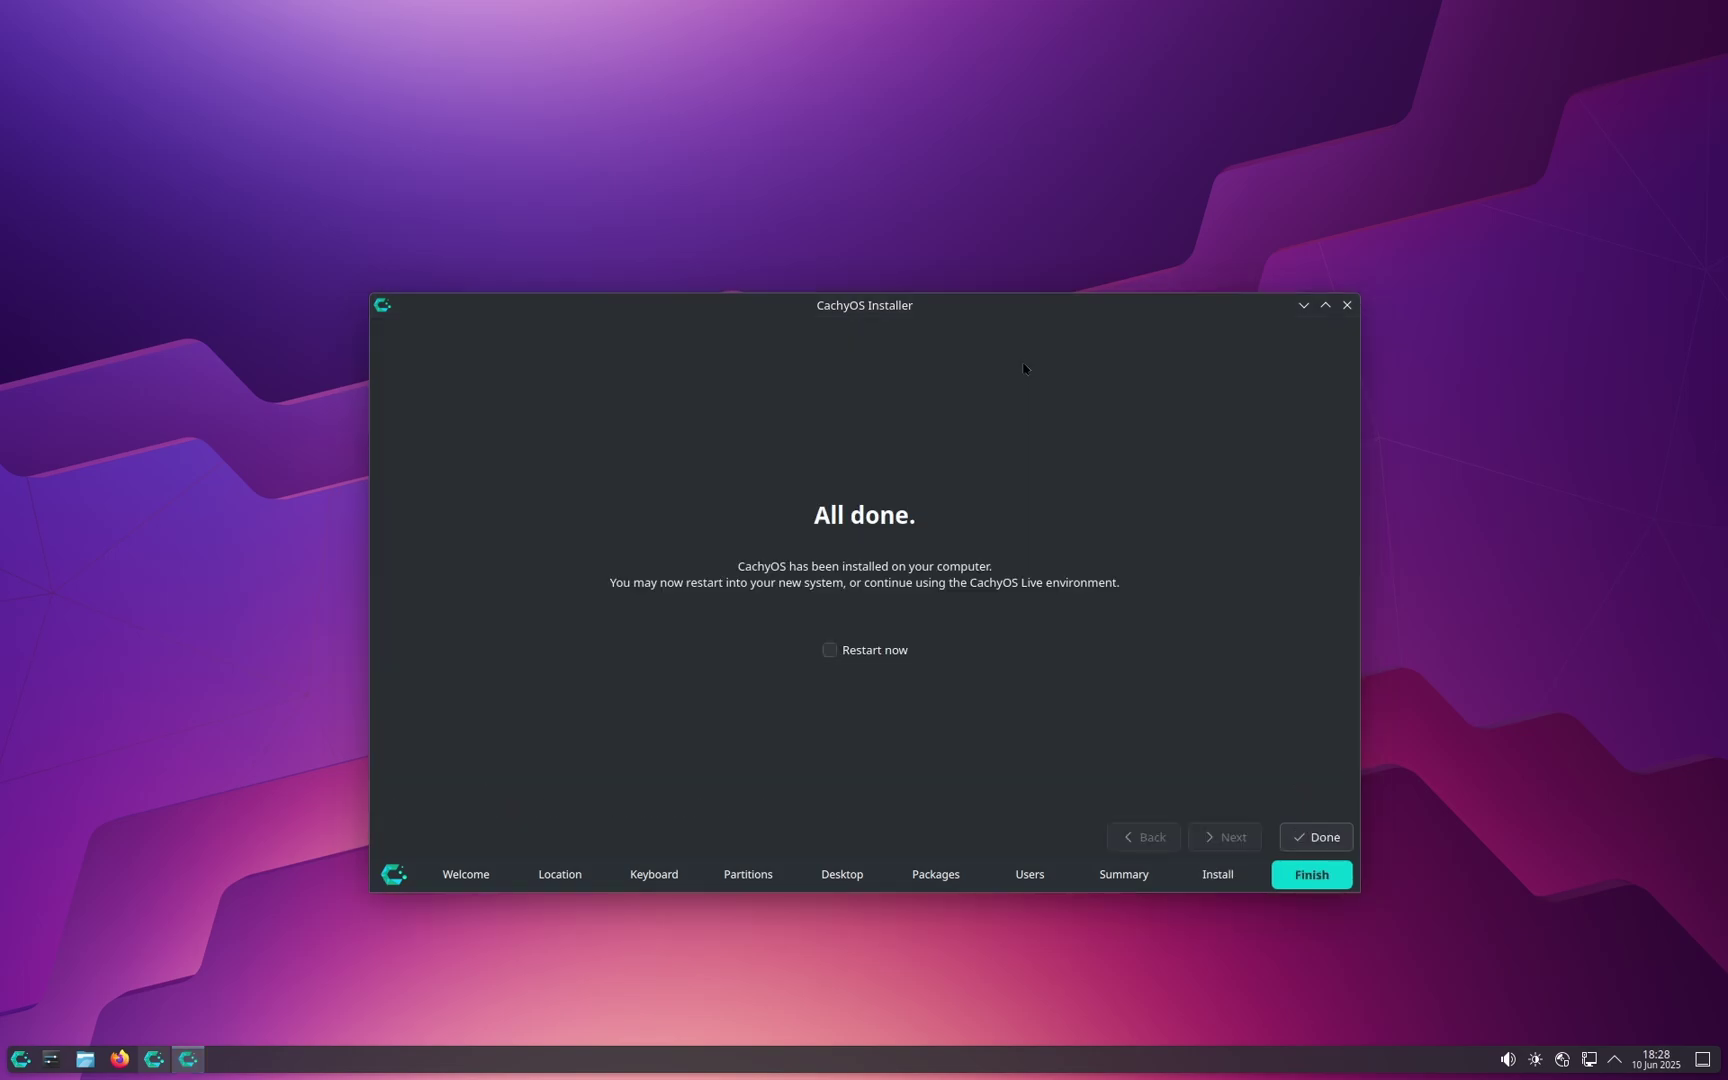
Step: Tick Restart now and finish the installer to reboot the machine
drag(953, 320, 950, 269)
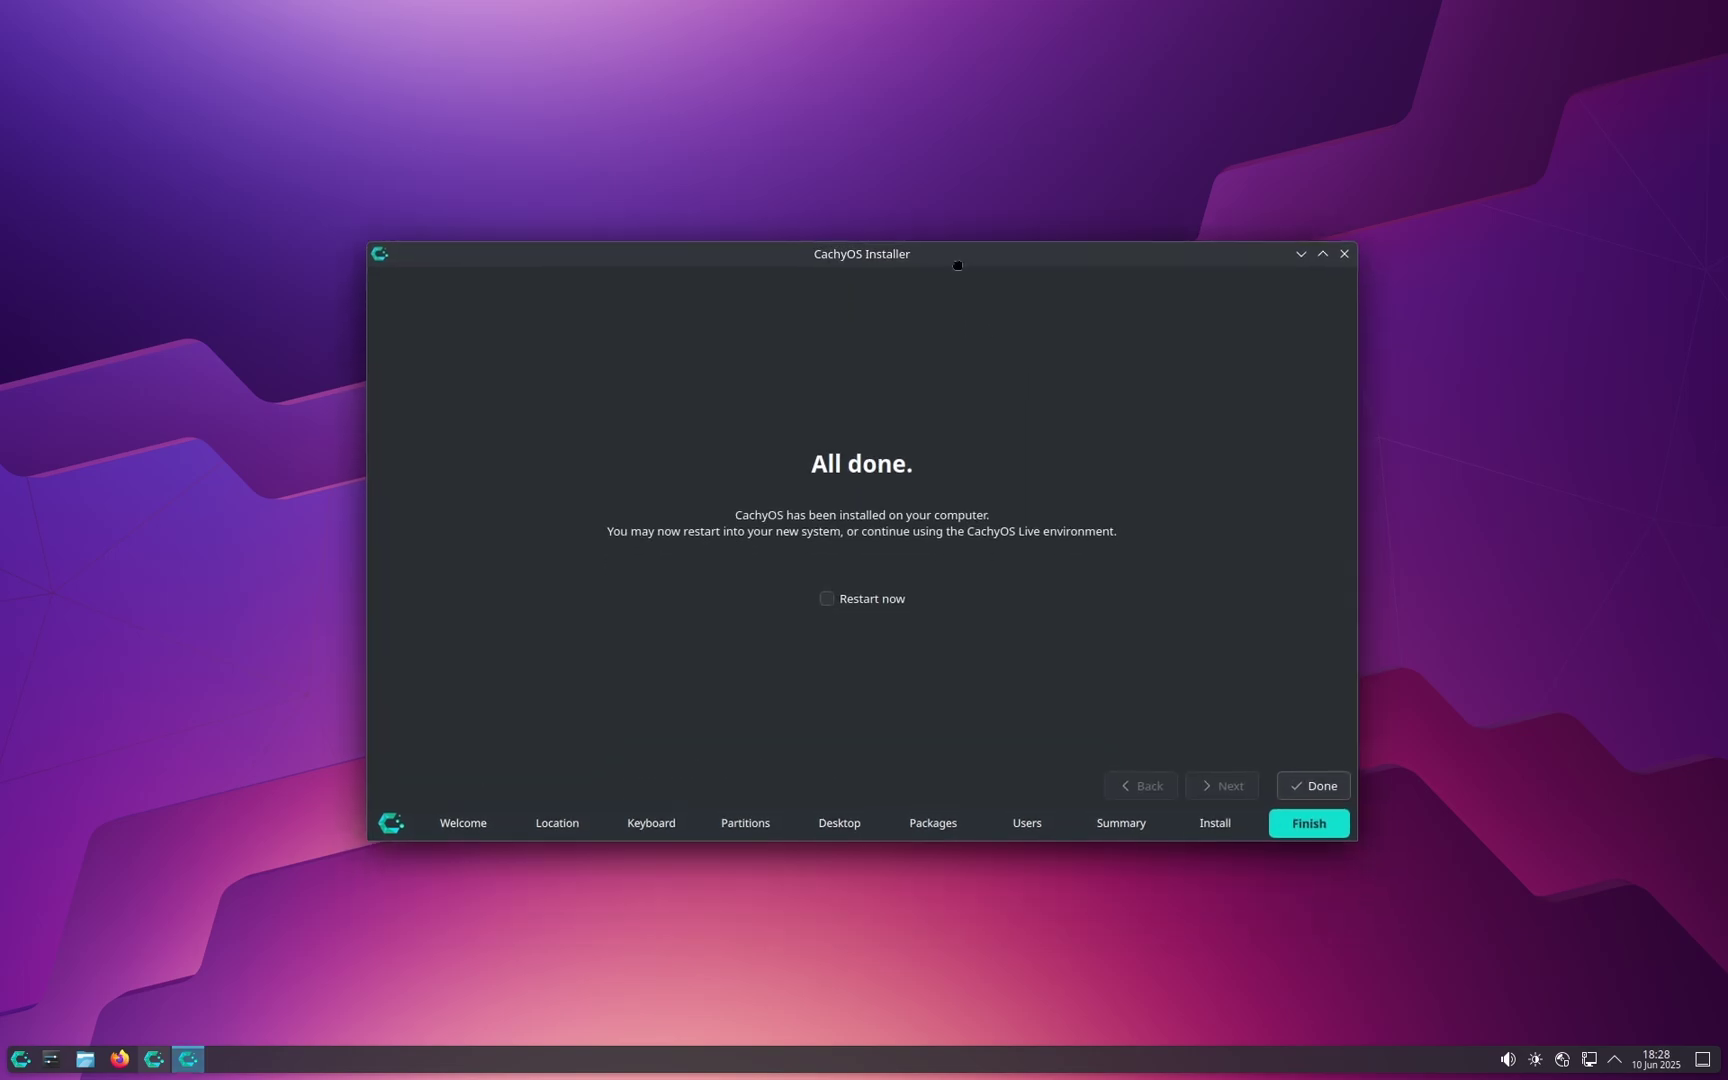
click(826, 598)
click(1313, 785)
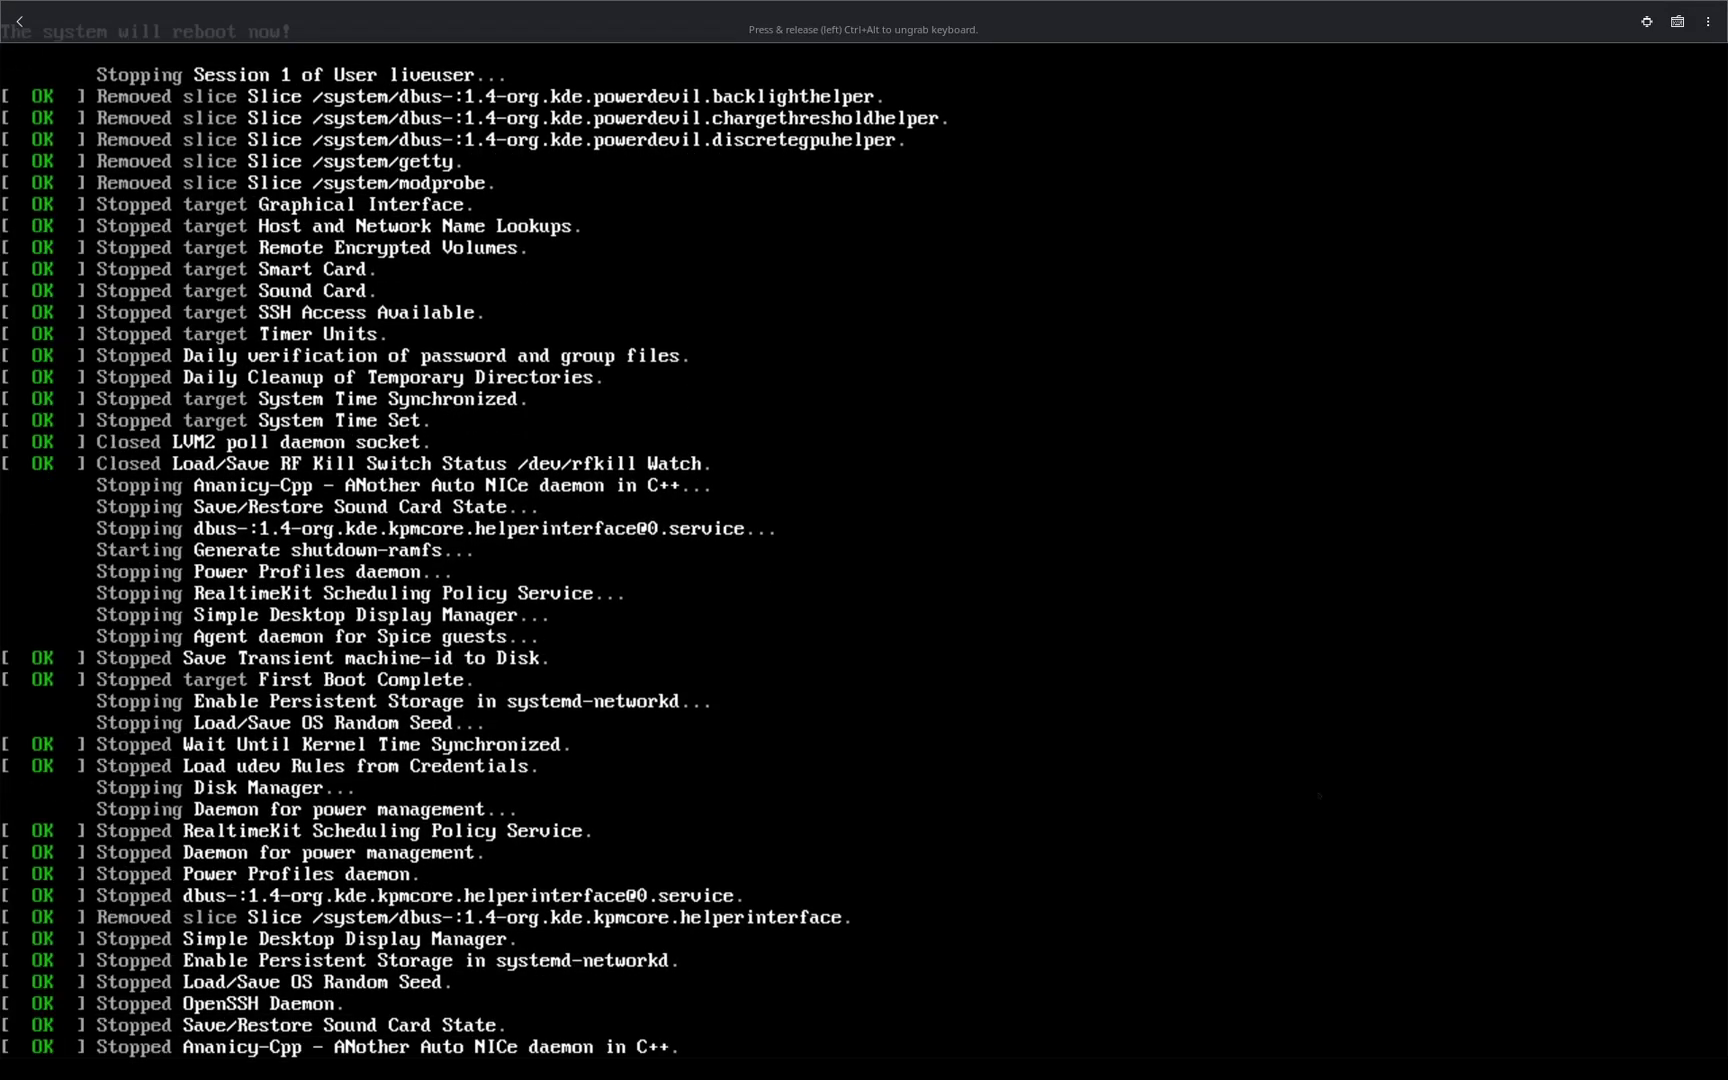
Step: Boot the CachyOS Linux GRUB entry and log in to the Plasma session
key(Up)
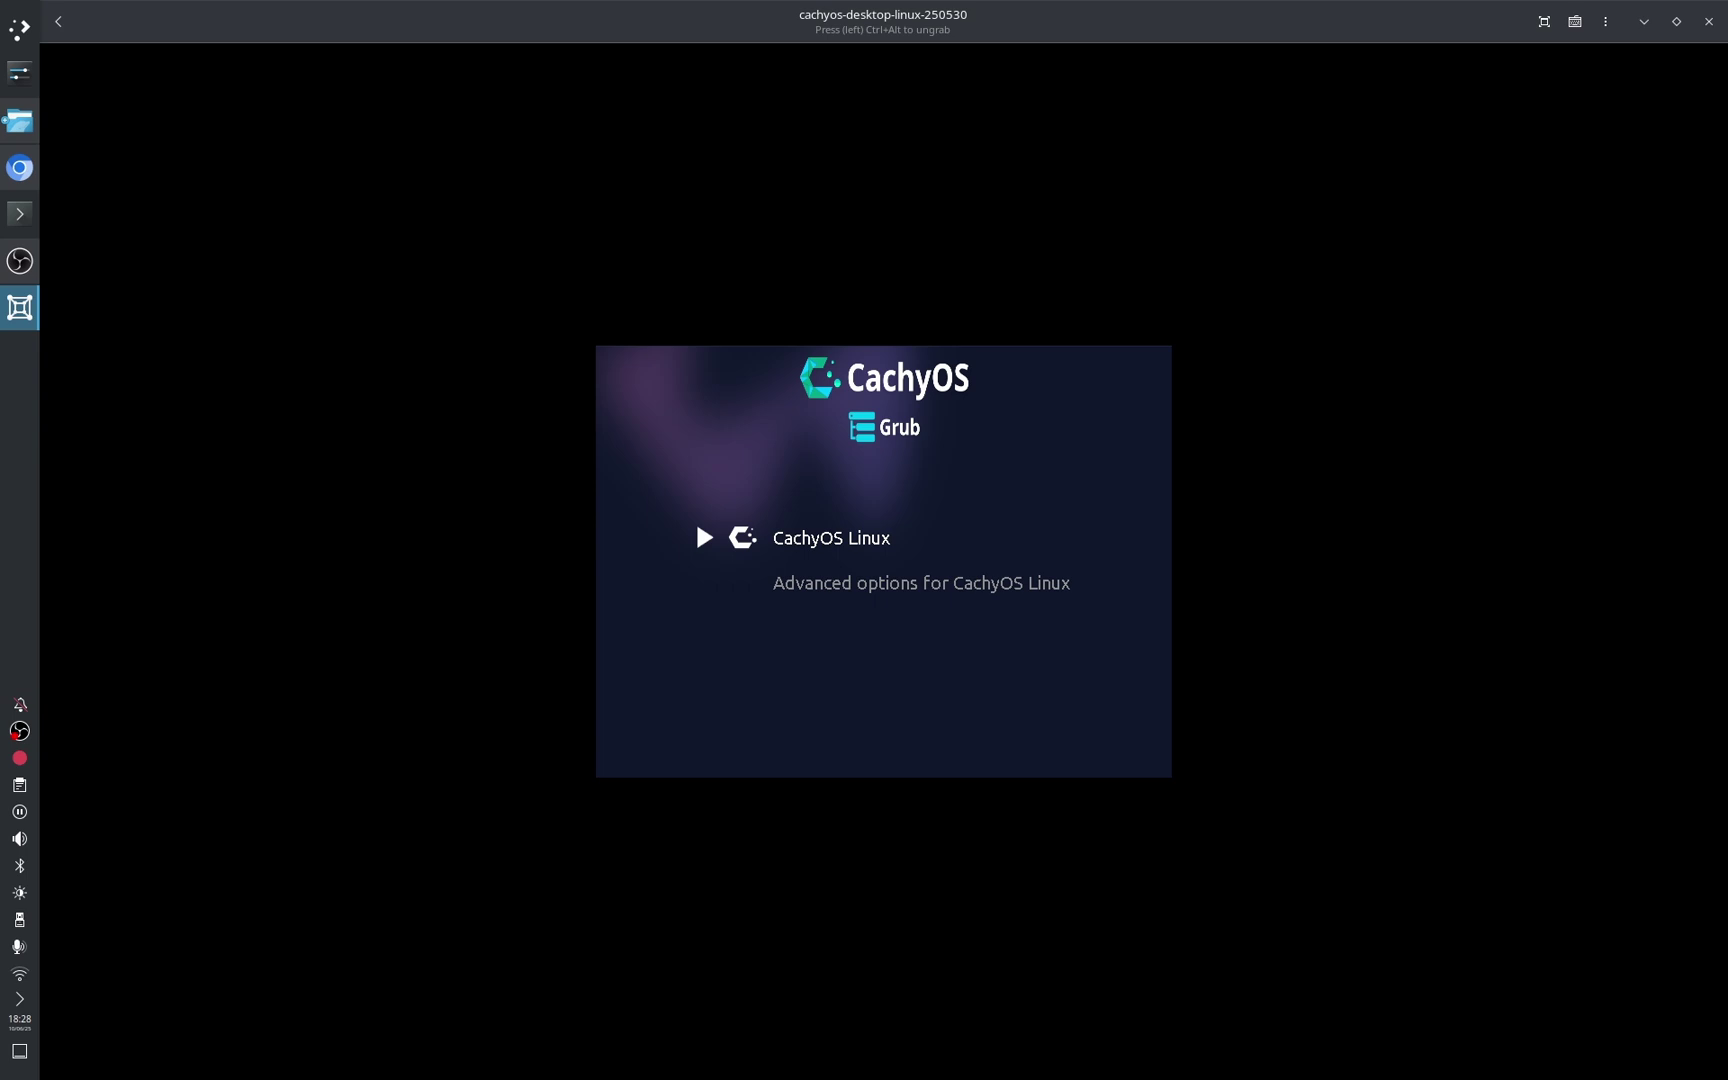
key(Return)
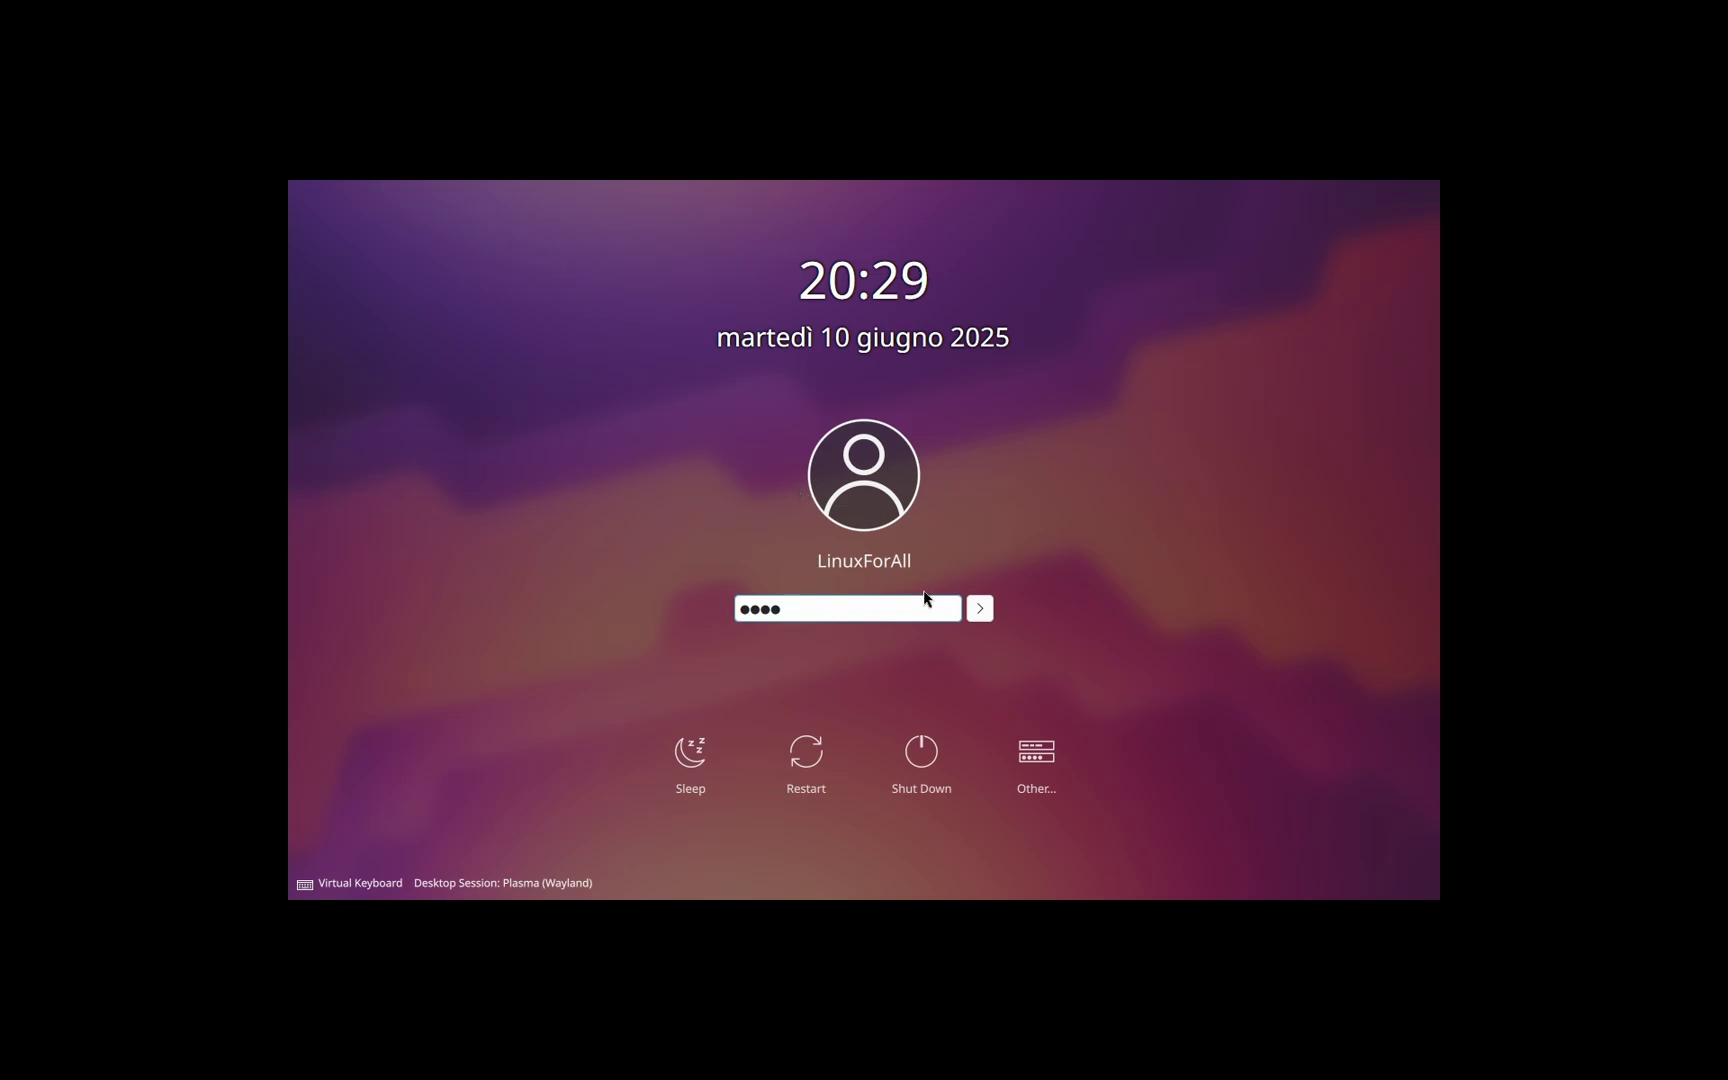
click(979, 612)
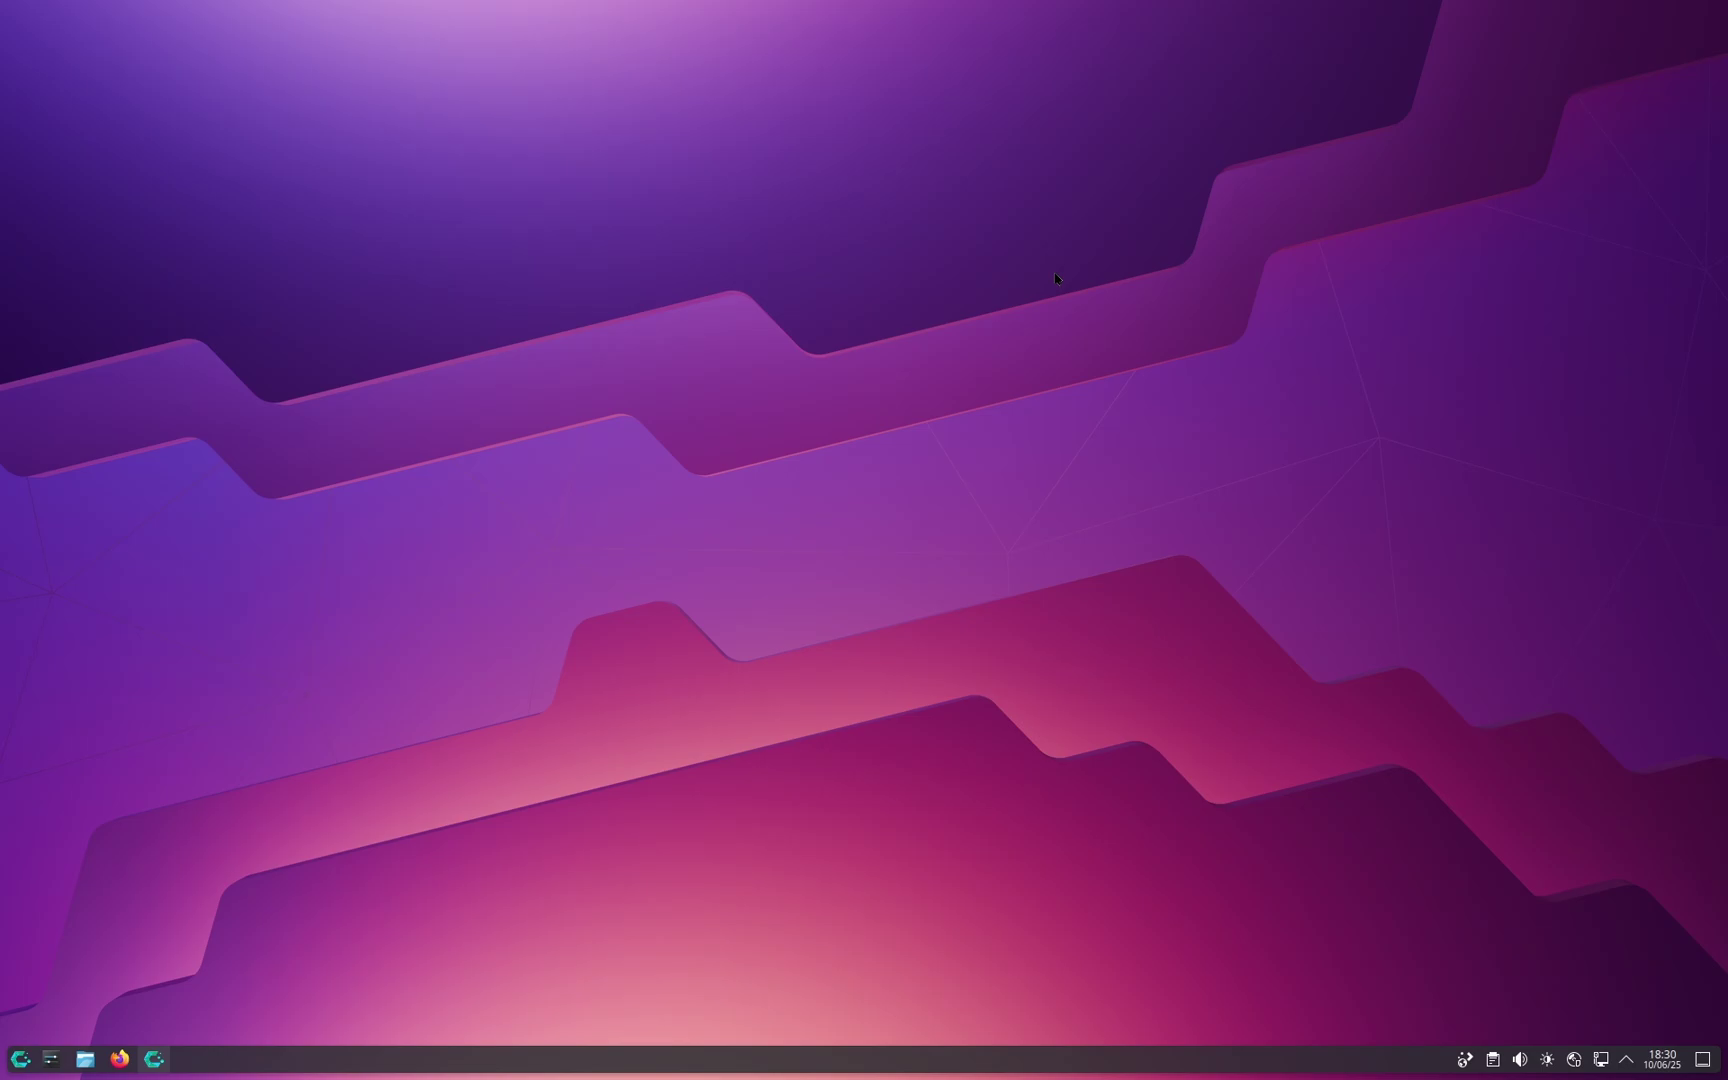
Step: Open Dolphin at the root (/) of the 40,0 GiB internal drive
click(85, 1059)
click(545, 709)
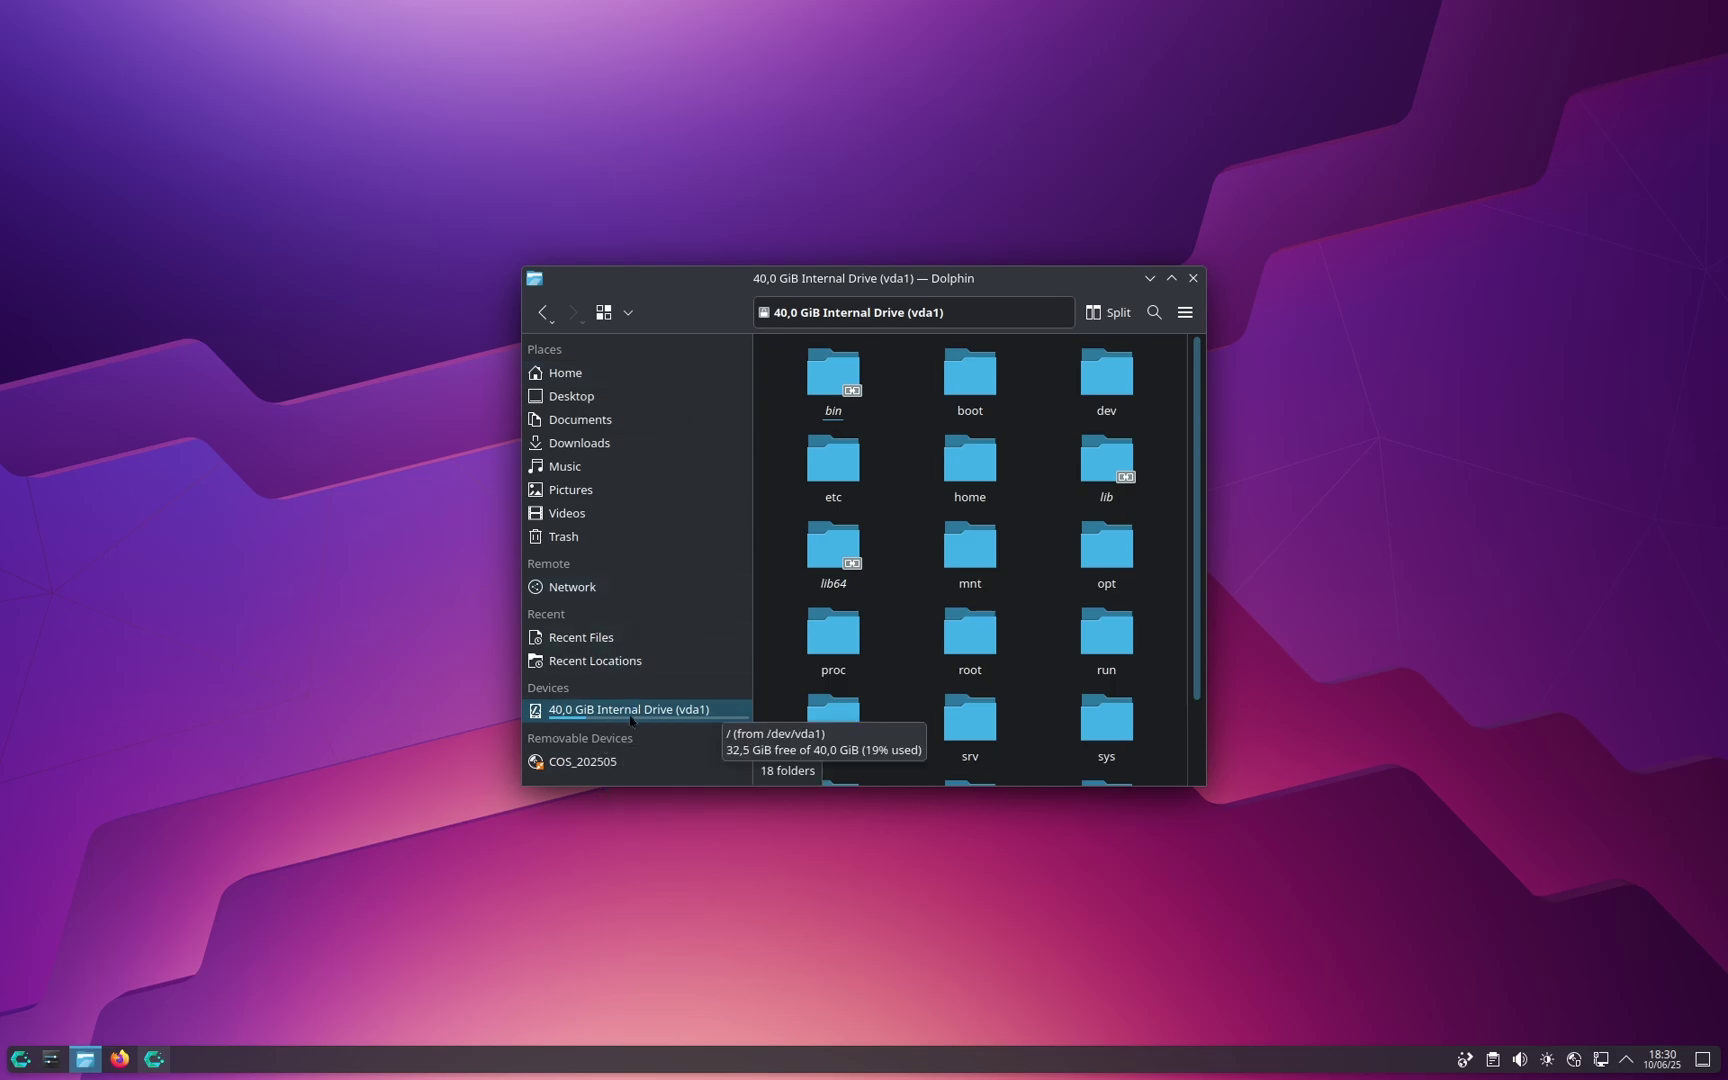
key(ctrl+l)
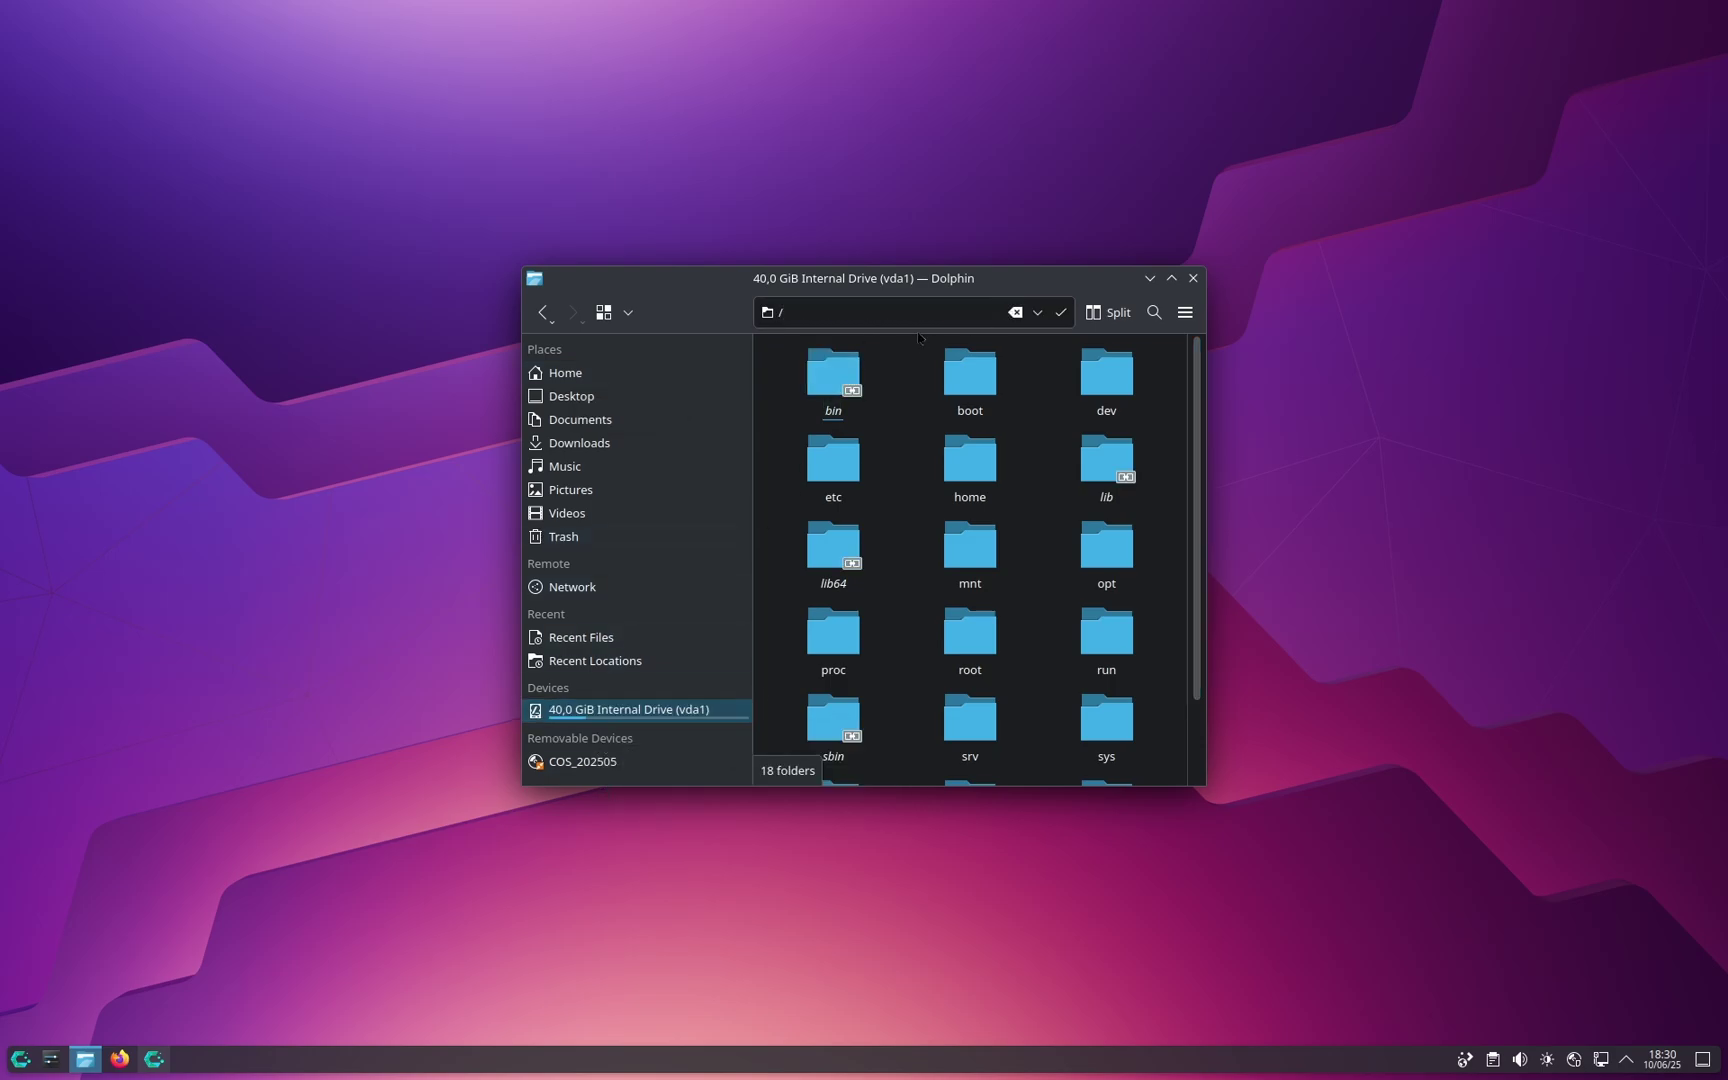
text(/)
key(Return)
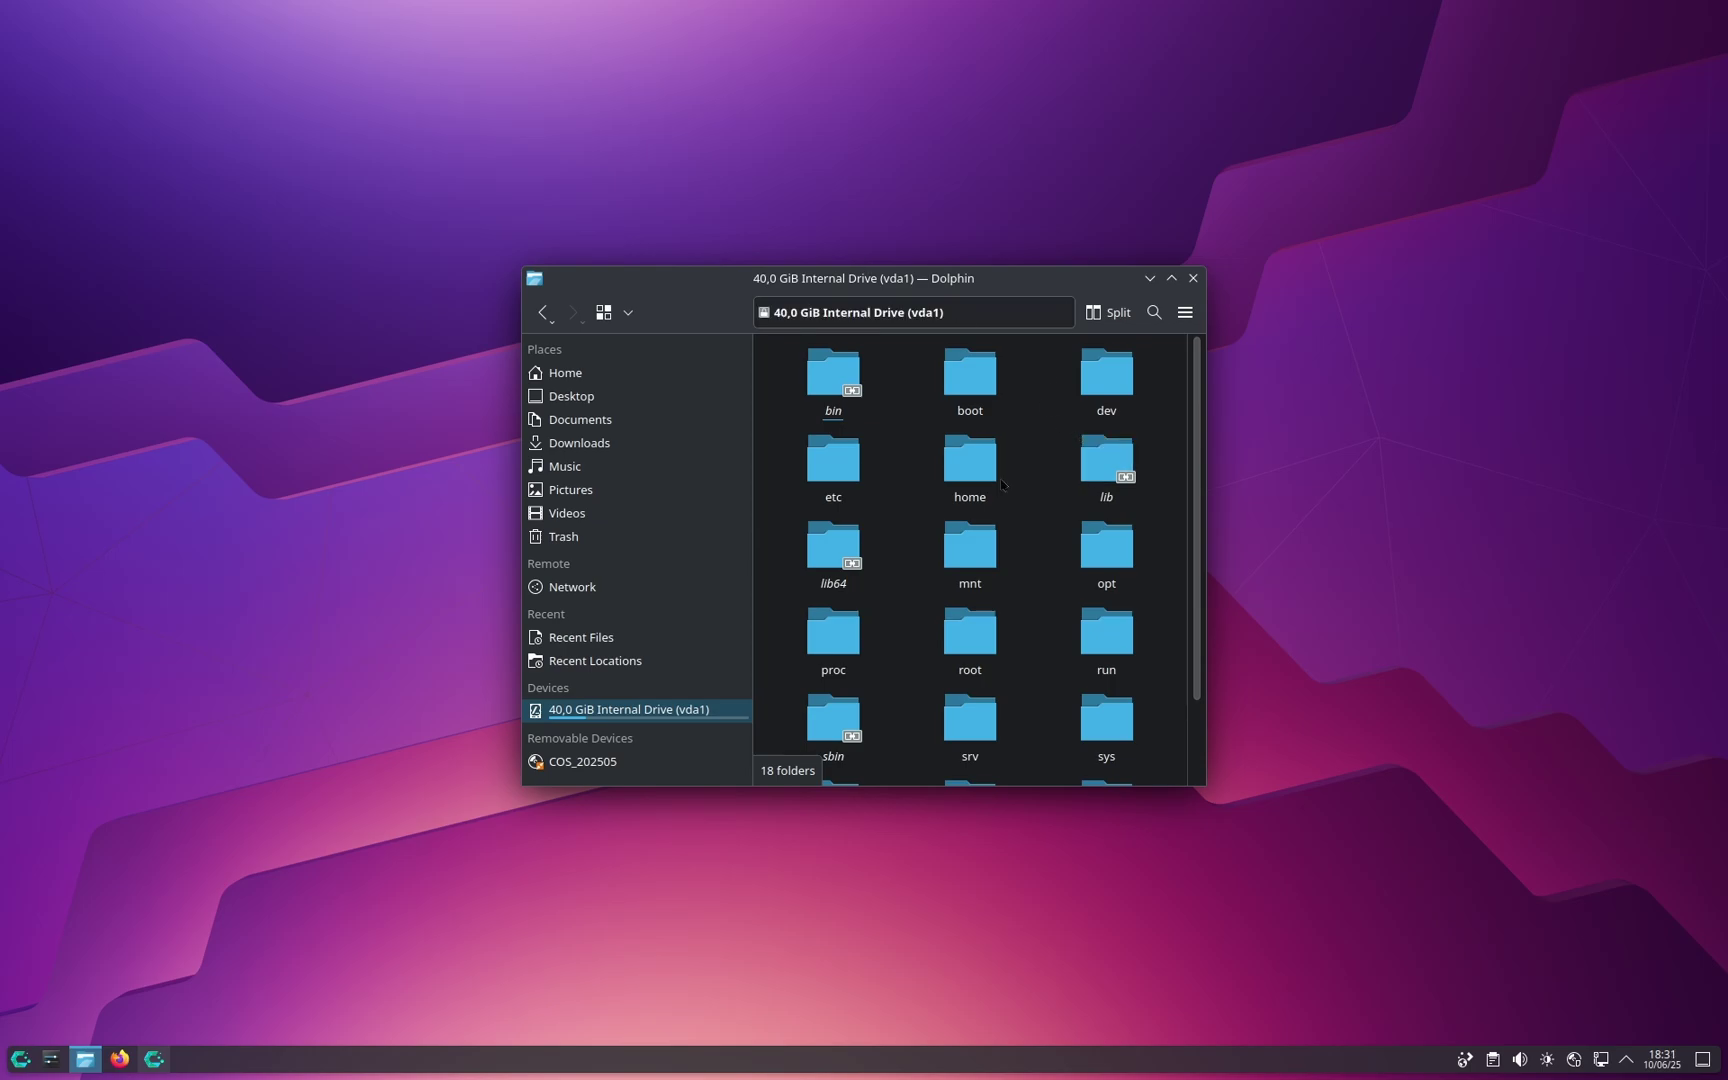
Step: Browse into etc/default and open the grub file in Kate
double_click(845, 466)
scroll(1115, 455, down, 6)
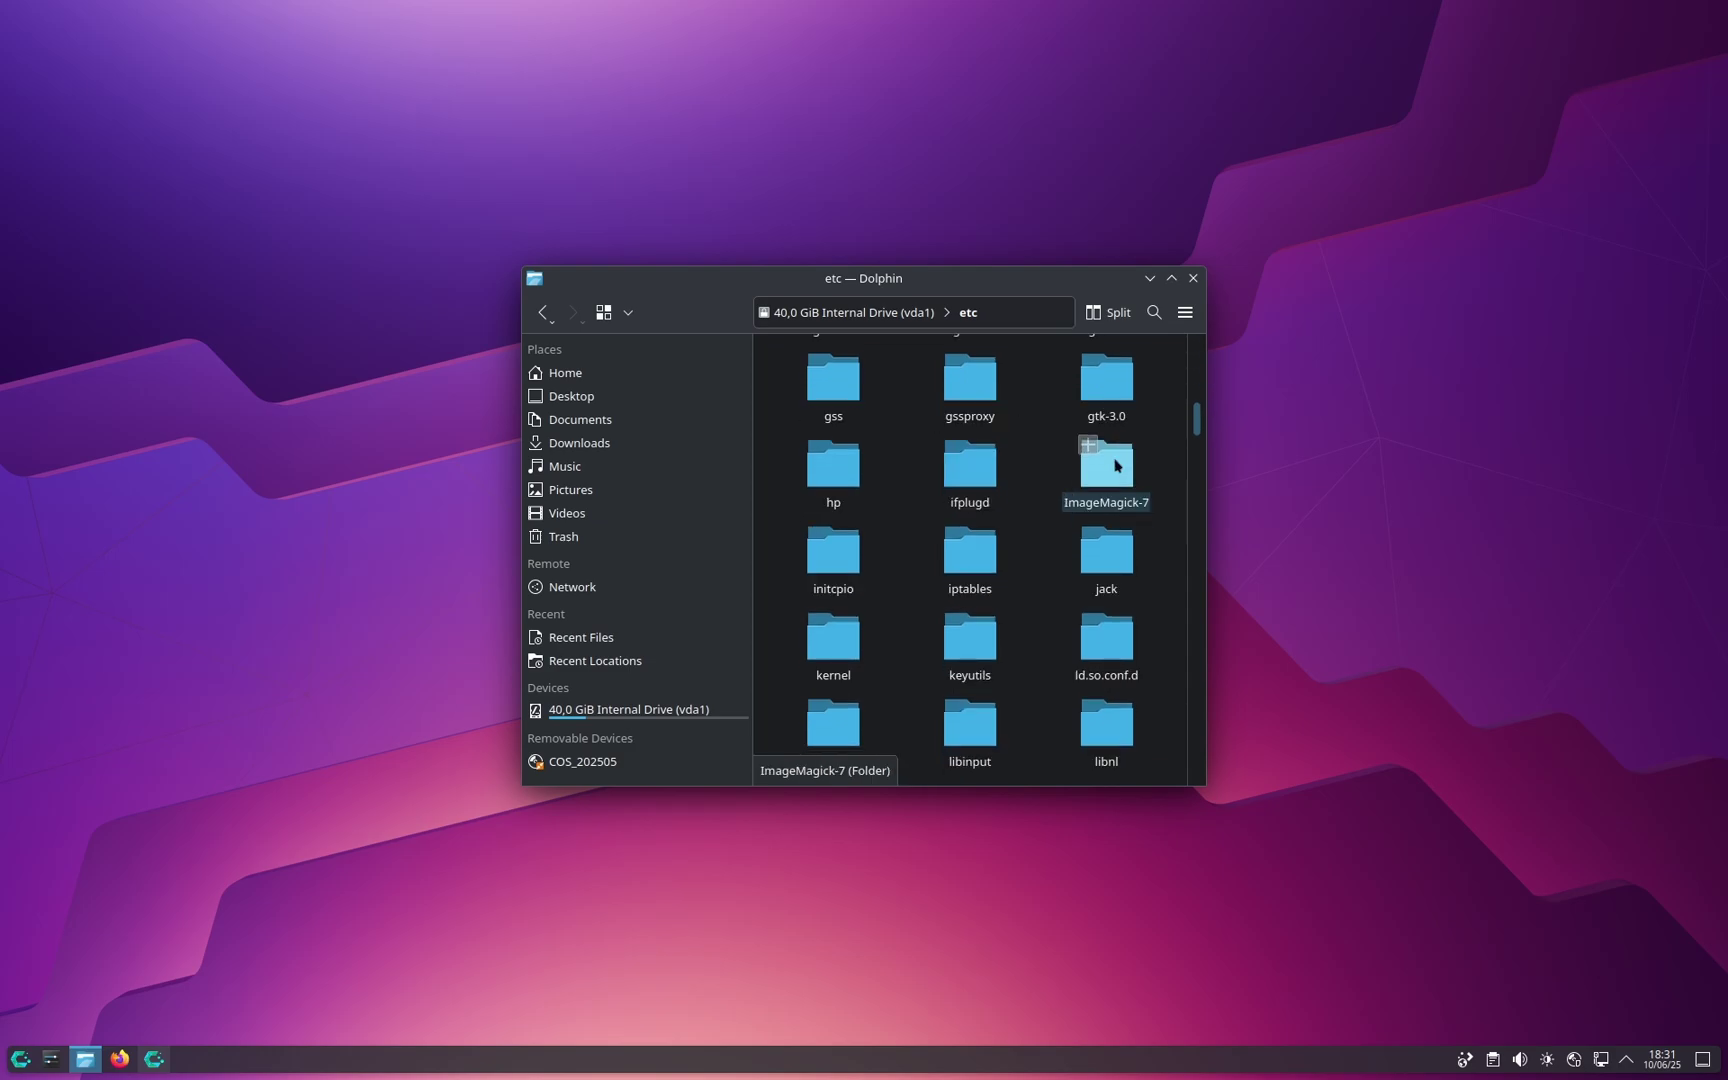
scroll(1110, 462, down, 3)
scroll(975, 470, up, 6)
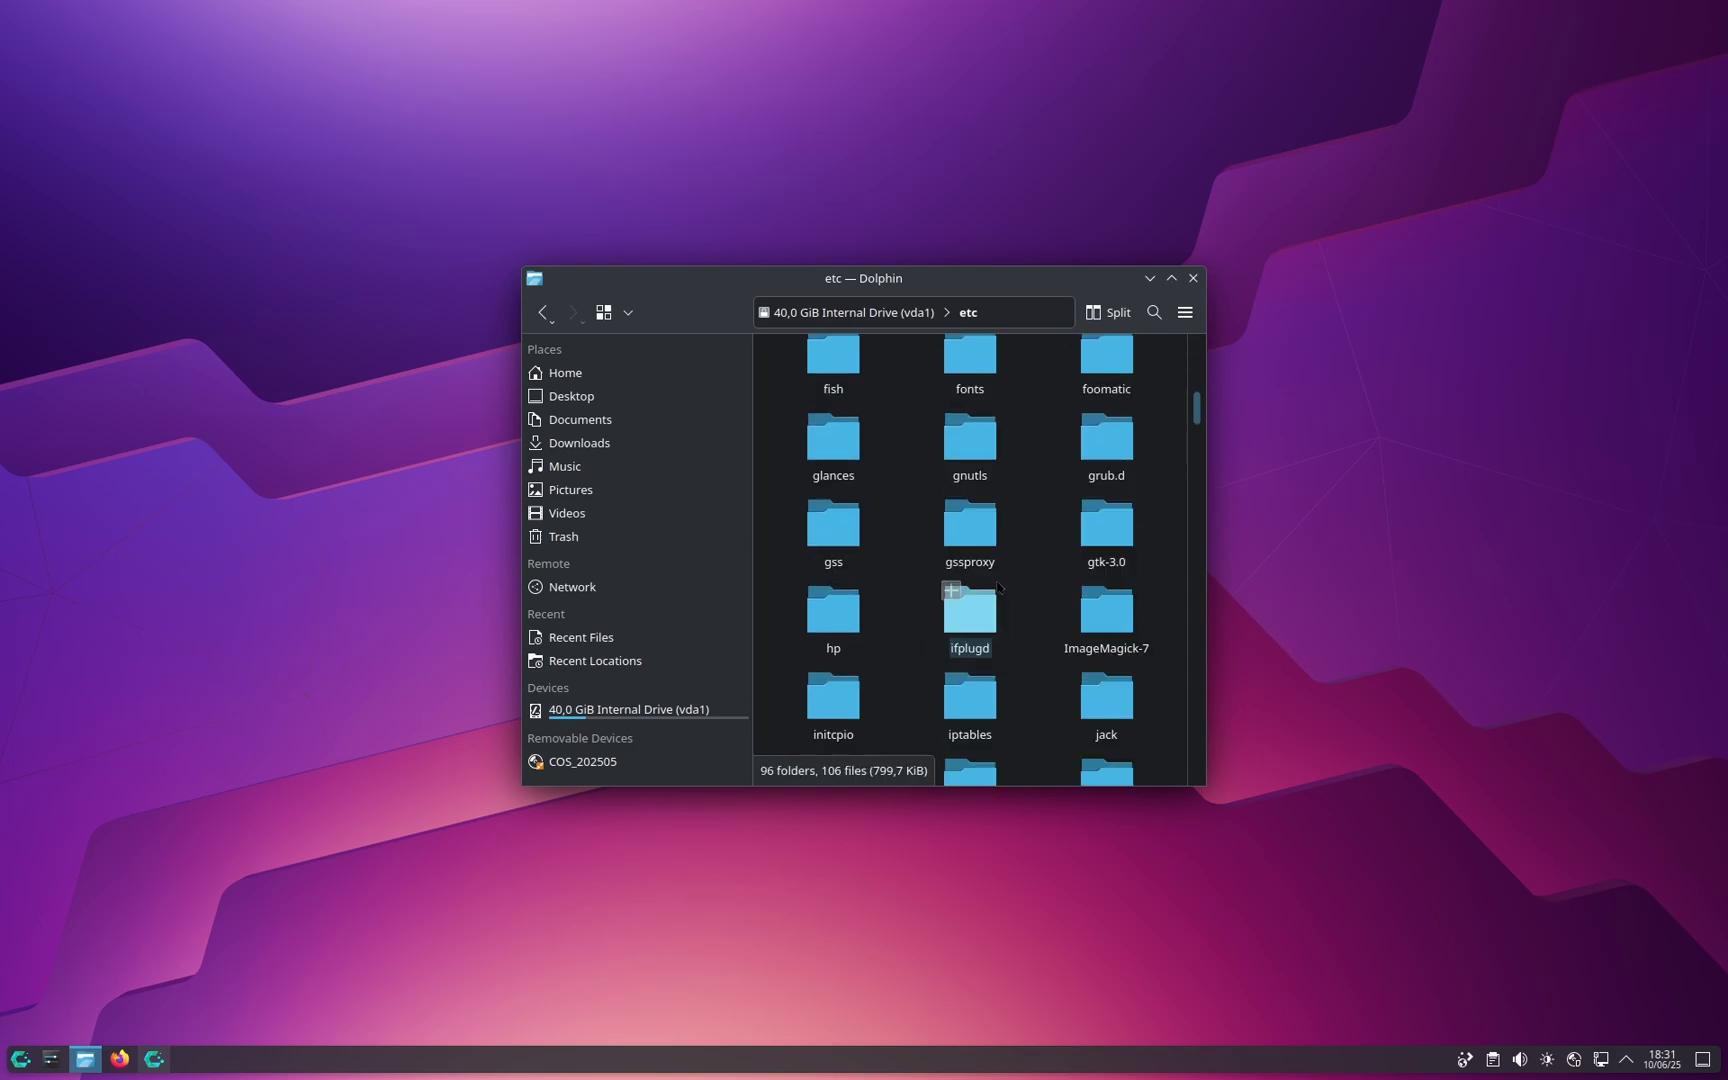
scroll(990, 520, up, 8)
scroll(840, 430, down, 6)
click(841, 437)
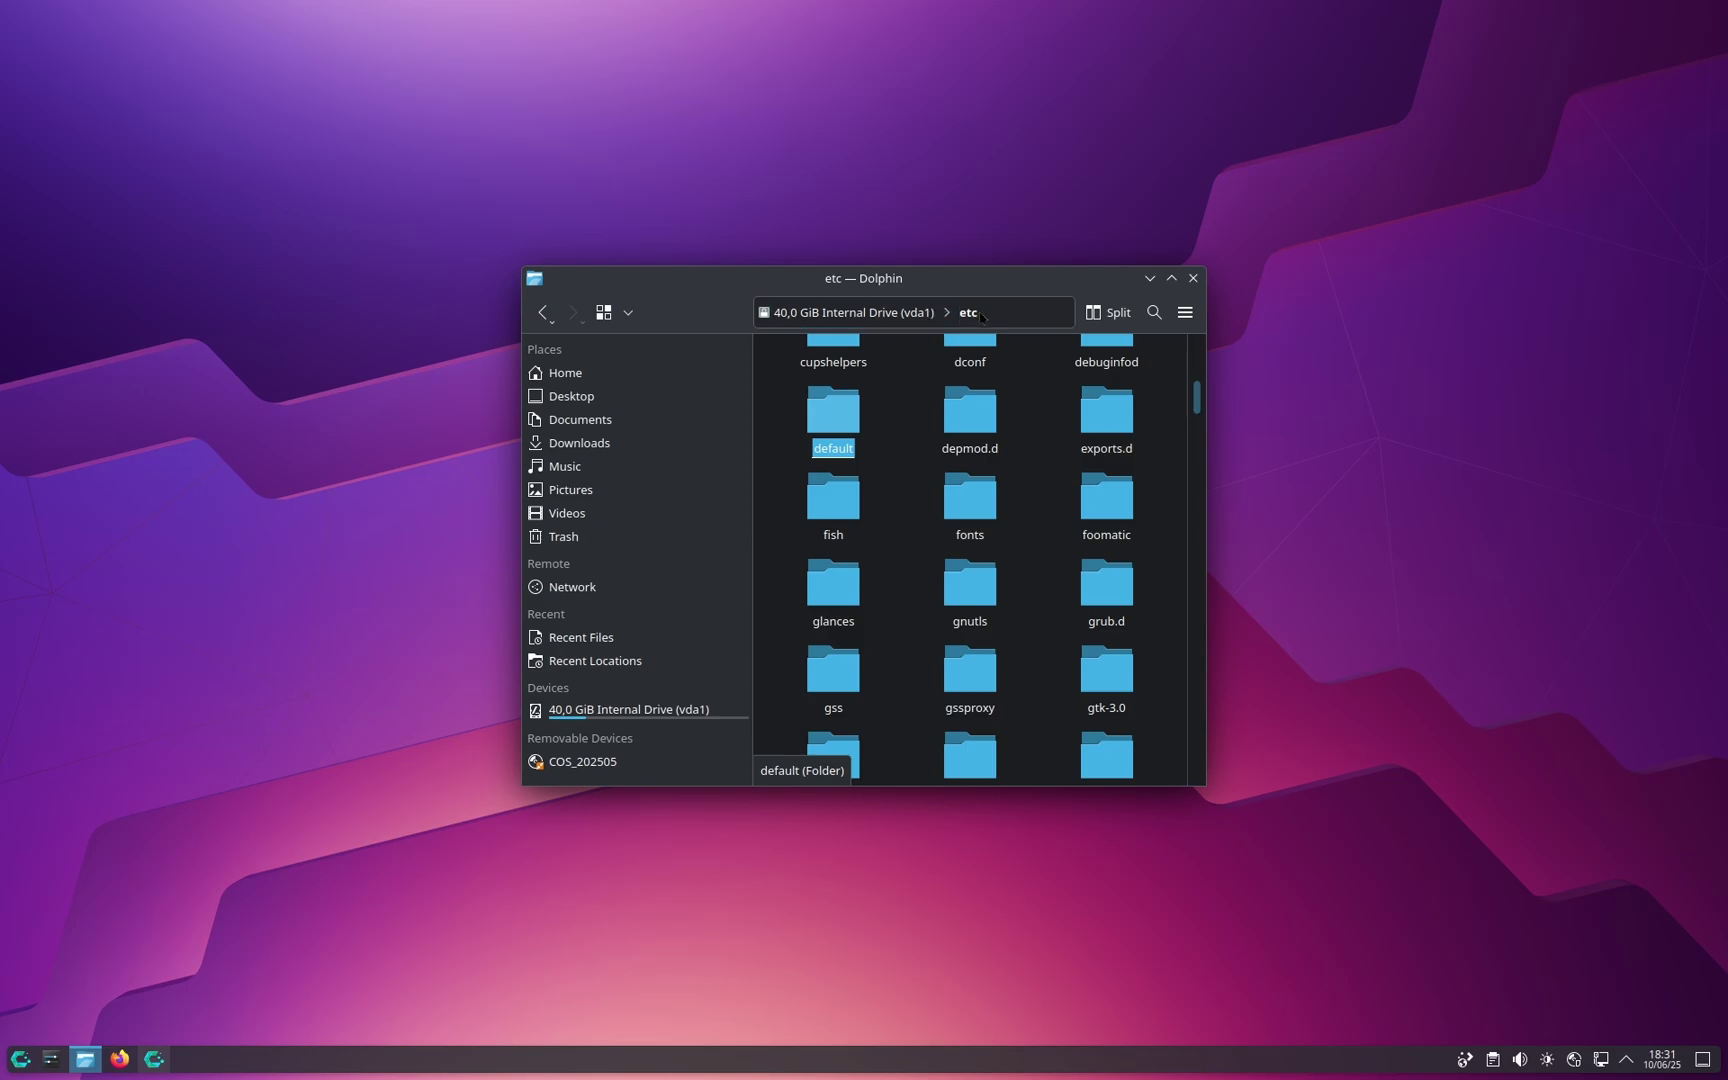
key(Return)
click(988, 392)
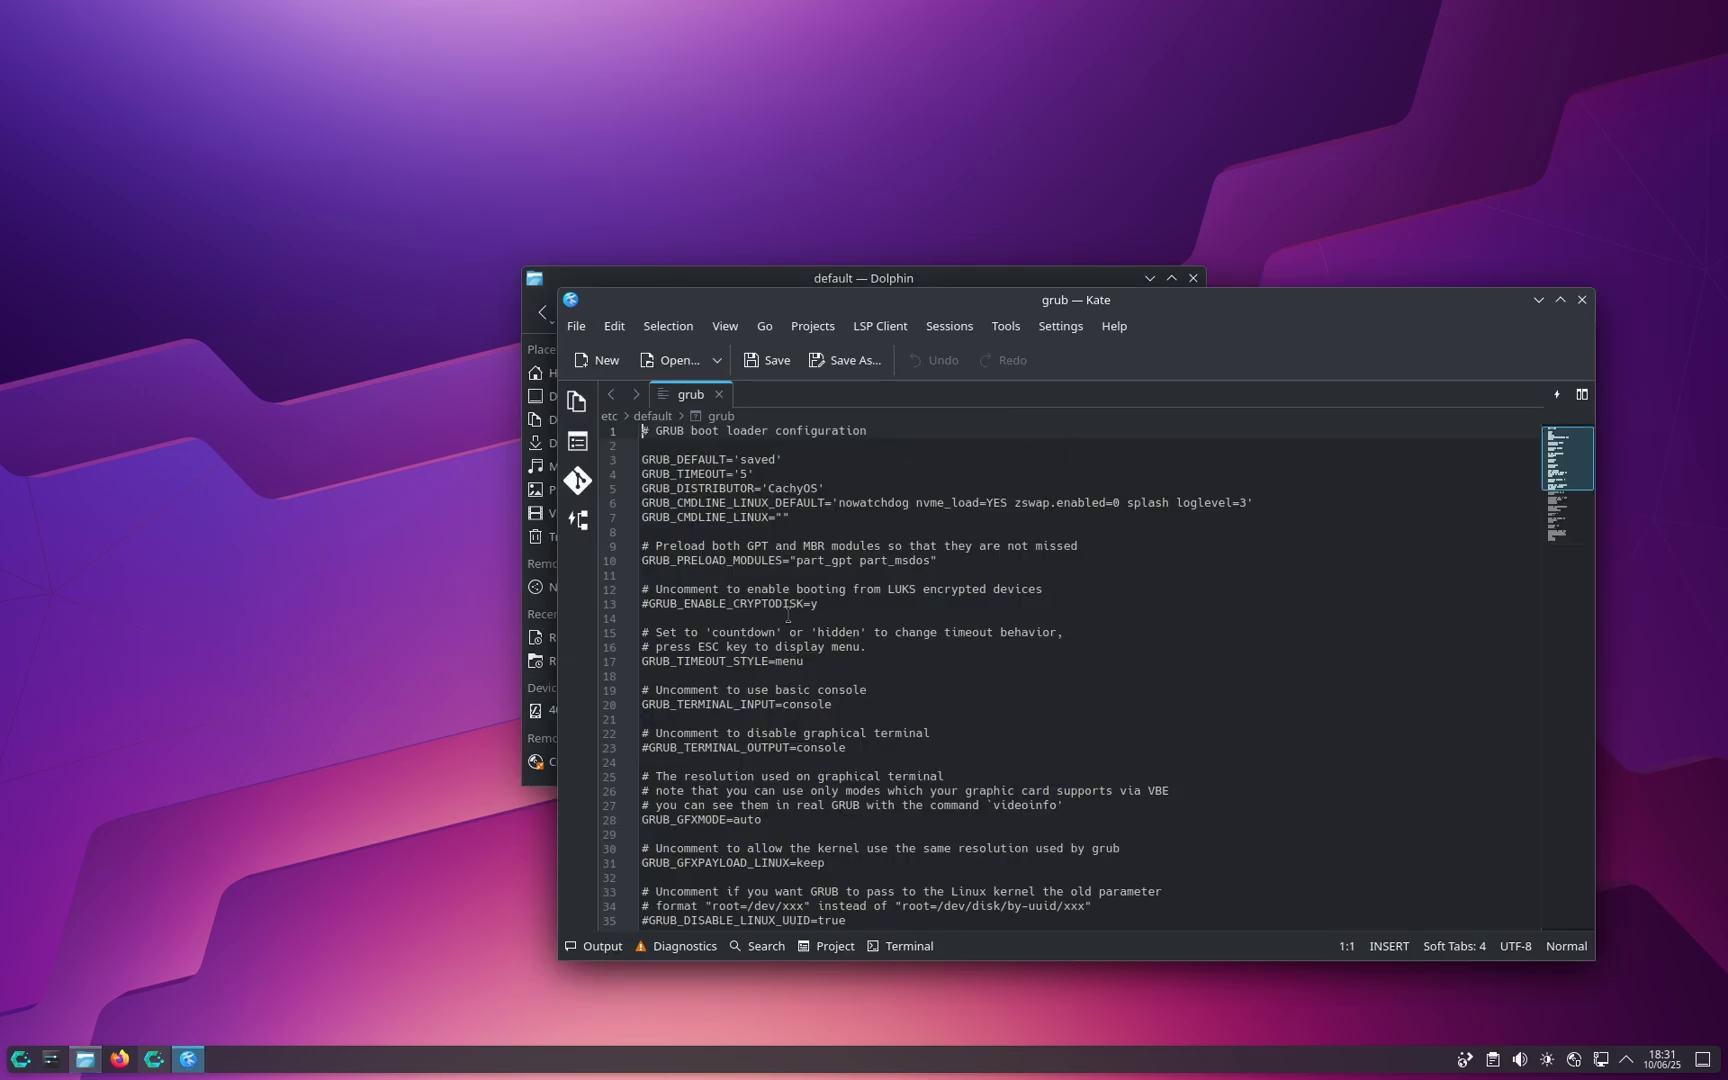
Step: Uncomment the GRUB_DISABLE_OS_PROBER=false line on line 63 of the grub file
scroll(788, 613, down, 9)
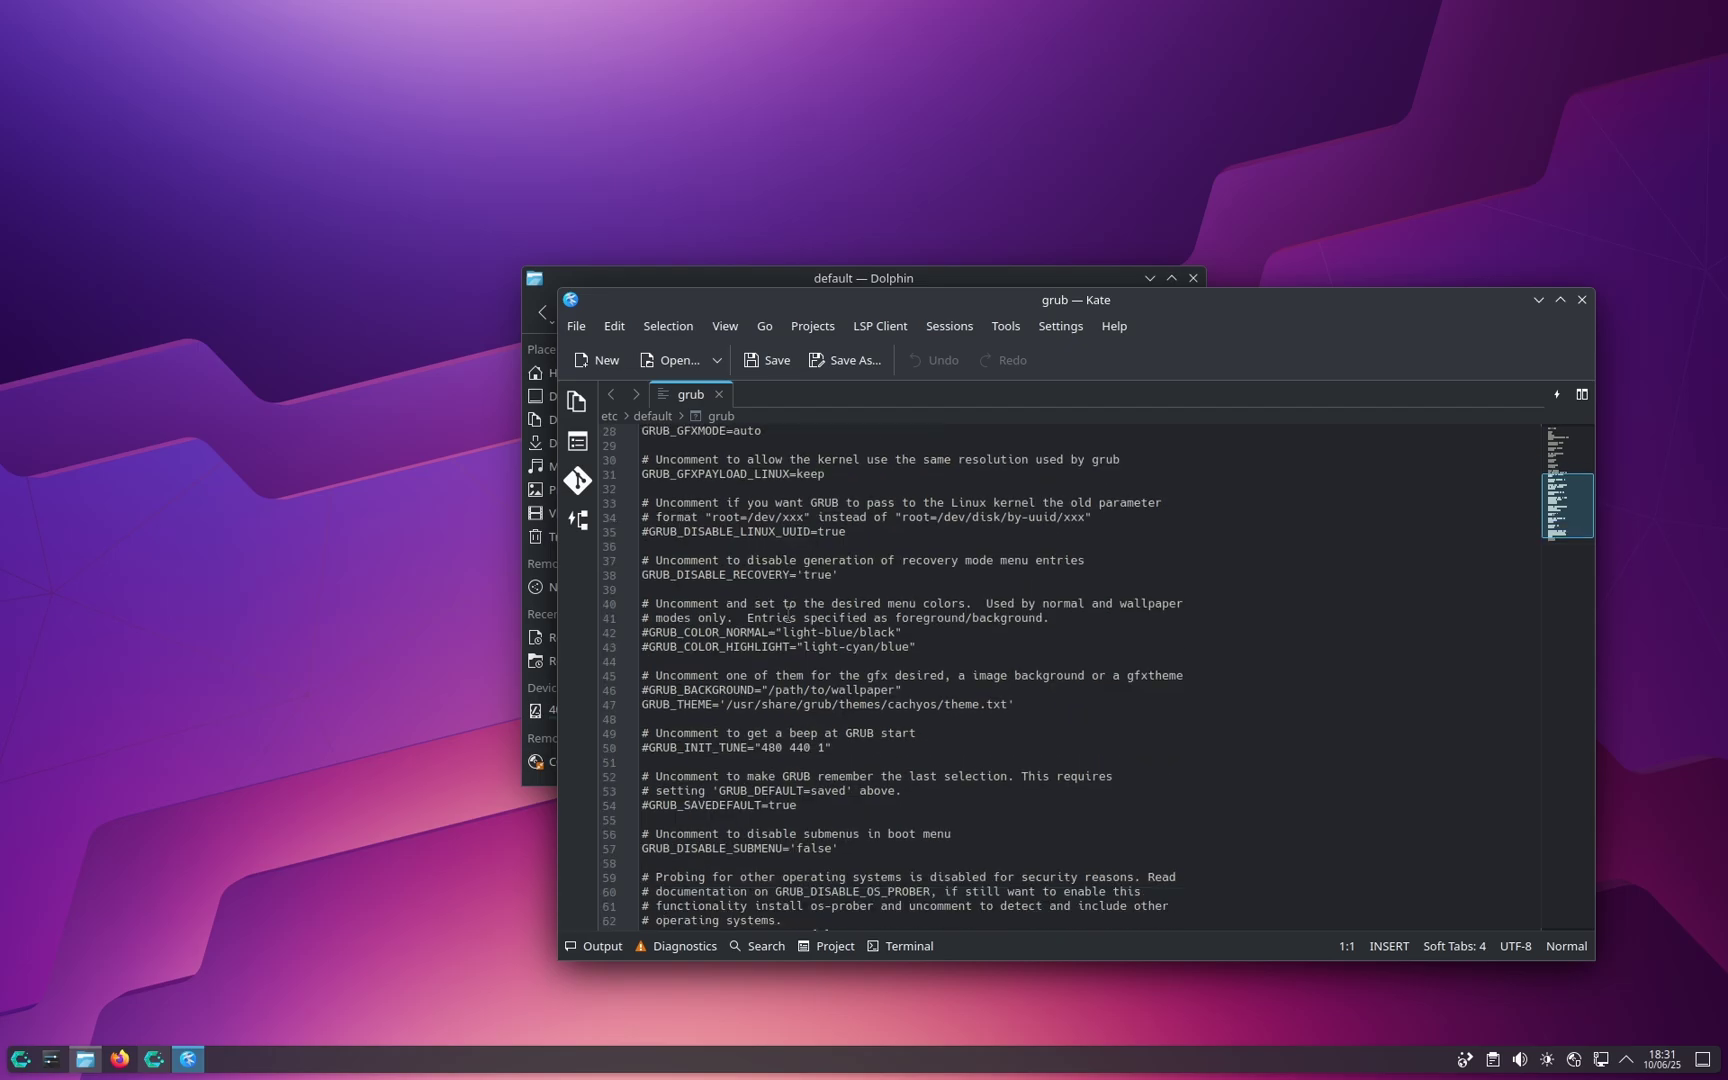
scroll(793, 836, down, 1)
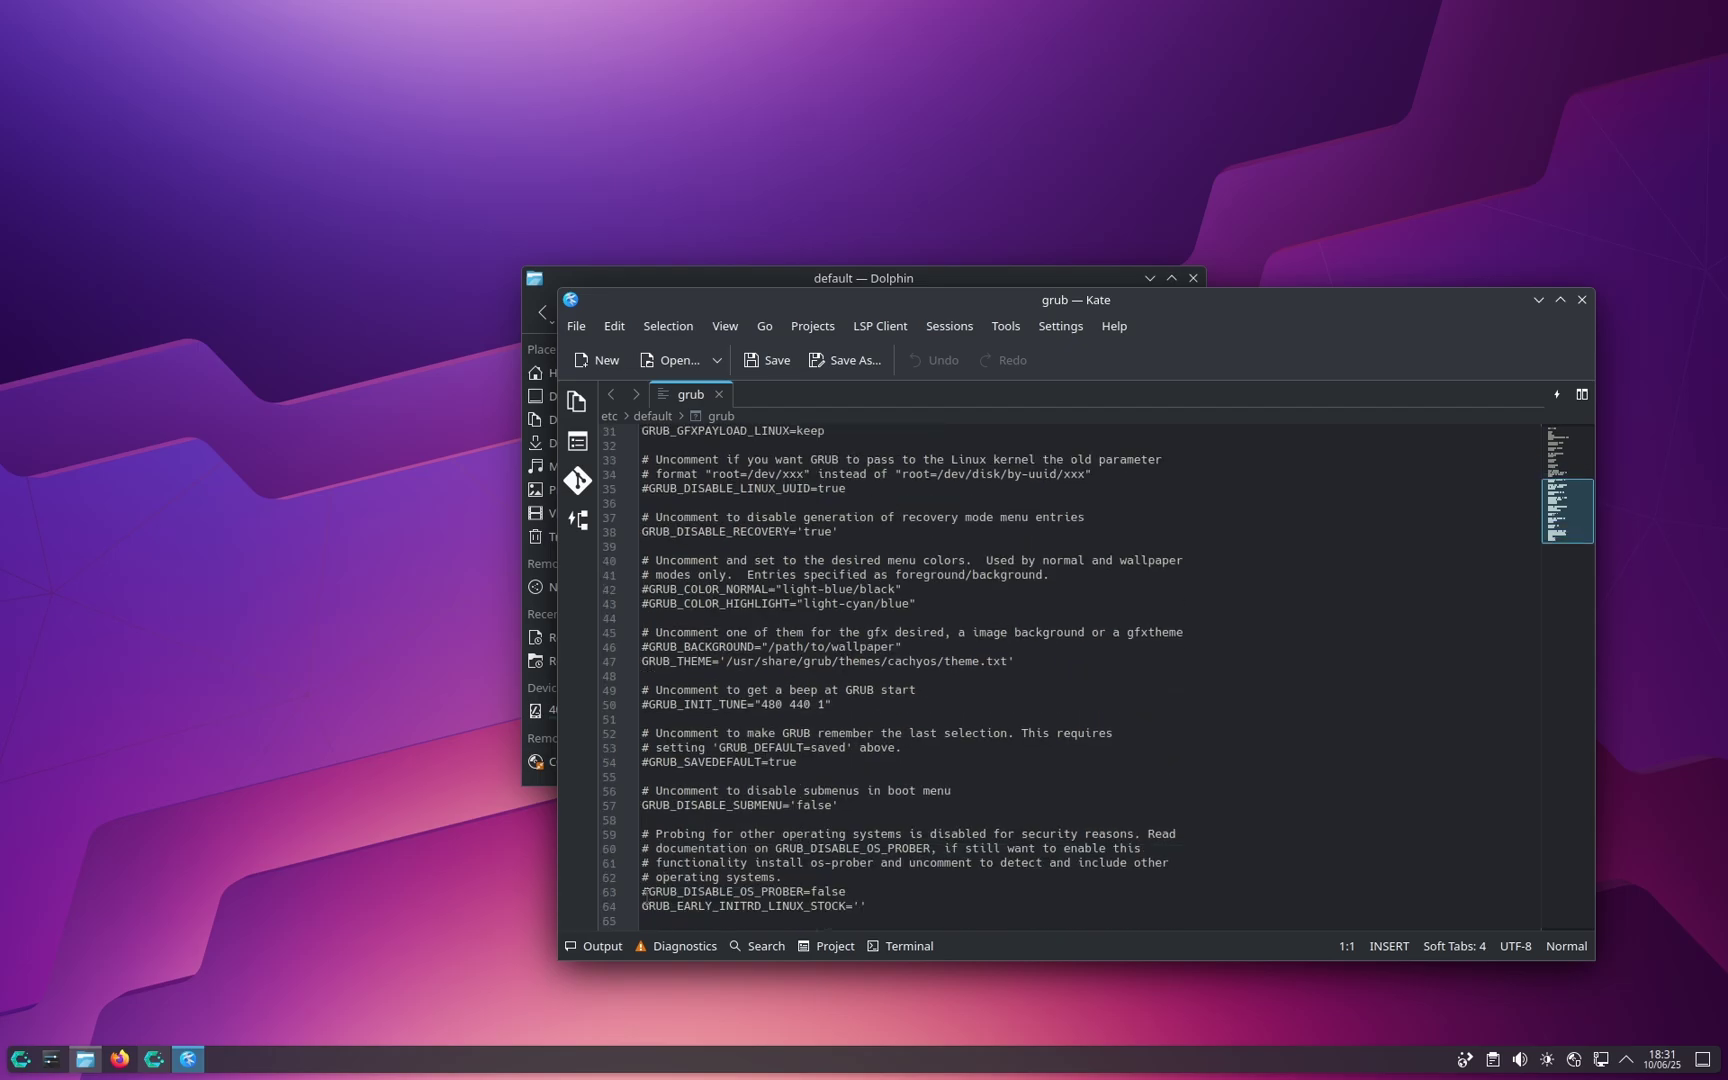
drag(645, 890, 820, 883)
key(Home)
key(Delete)
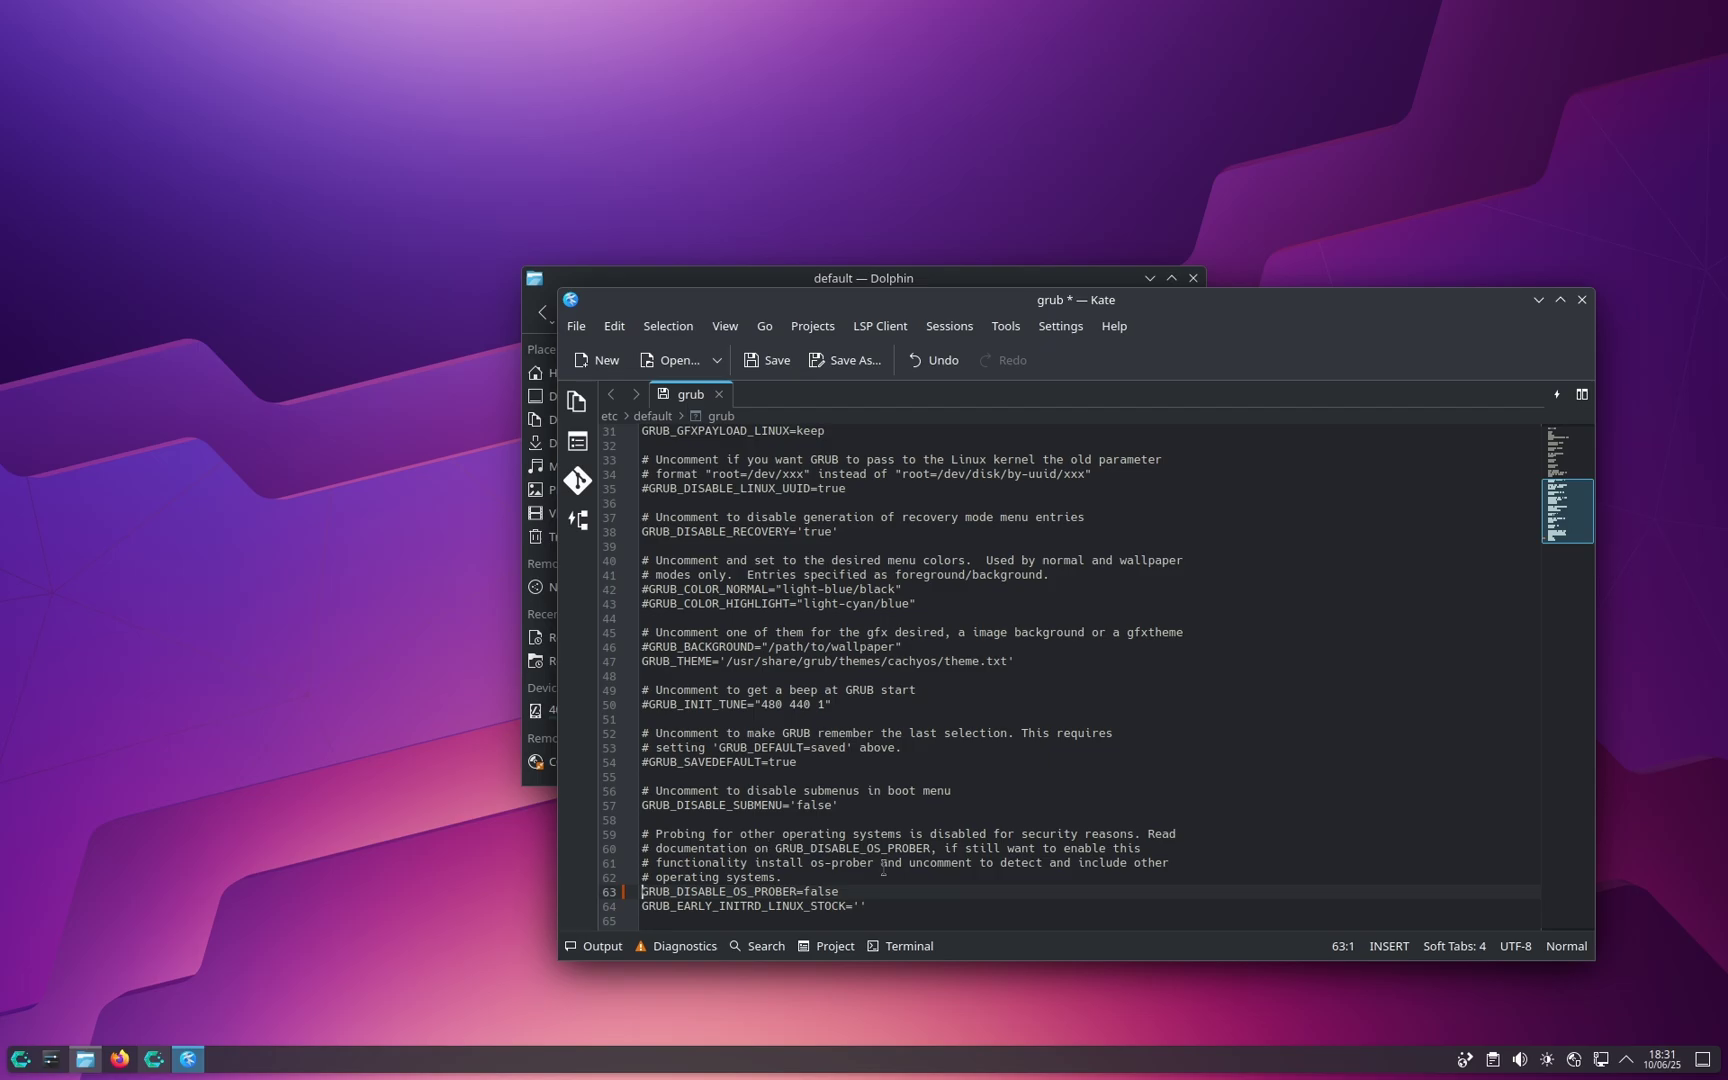
click(930, 849)
Step: Save the grub file with root authentication, then quit Kate
key(ctrl+s)
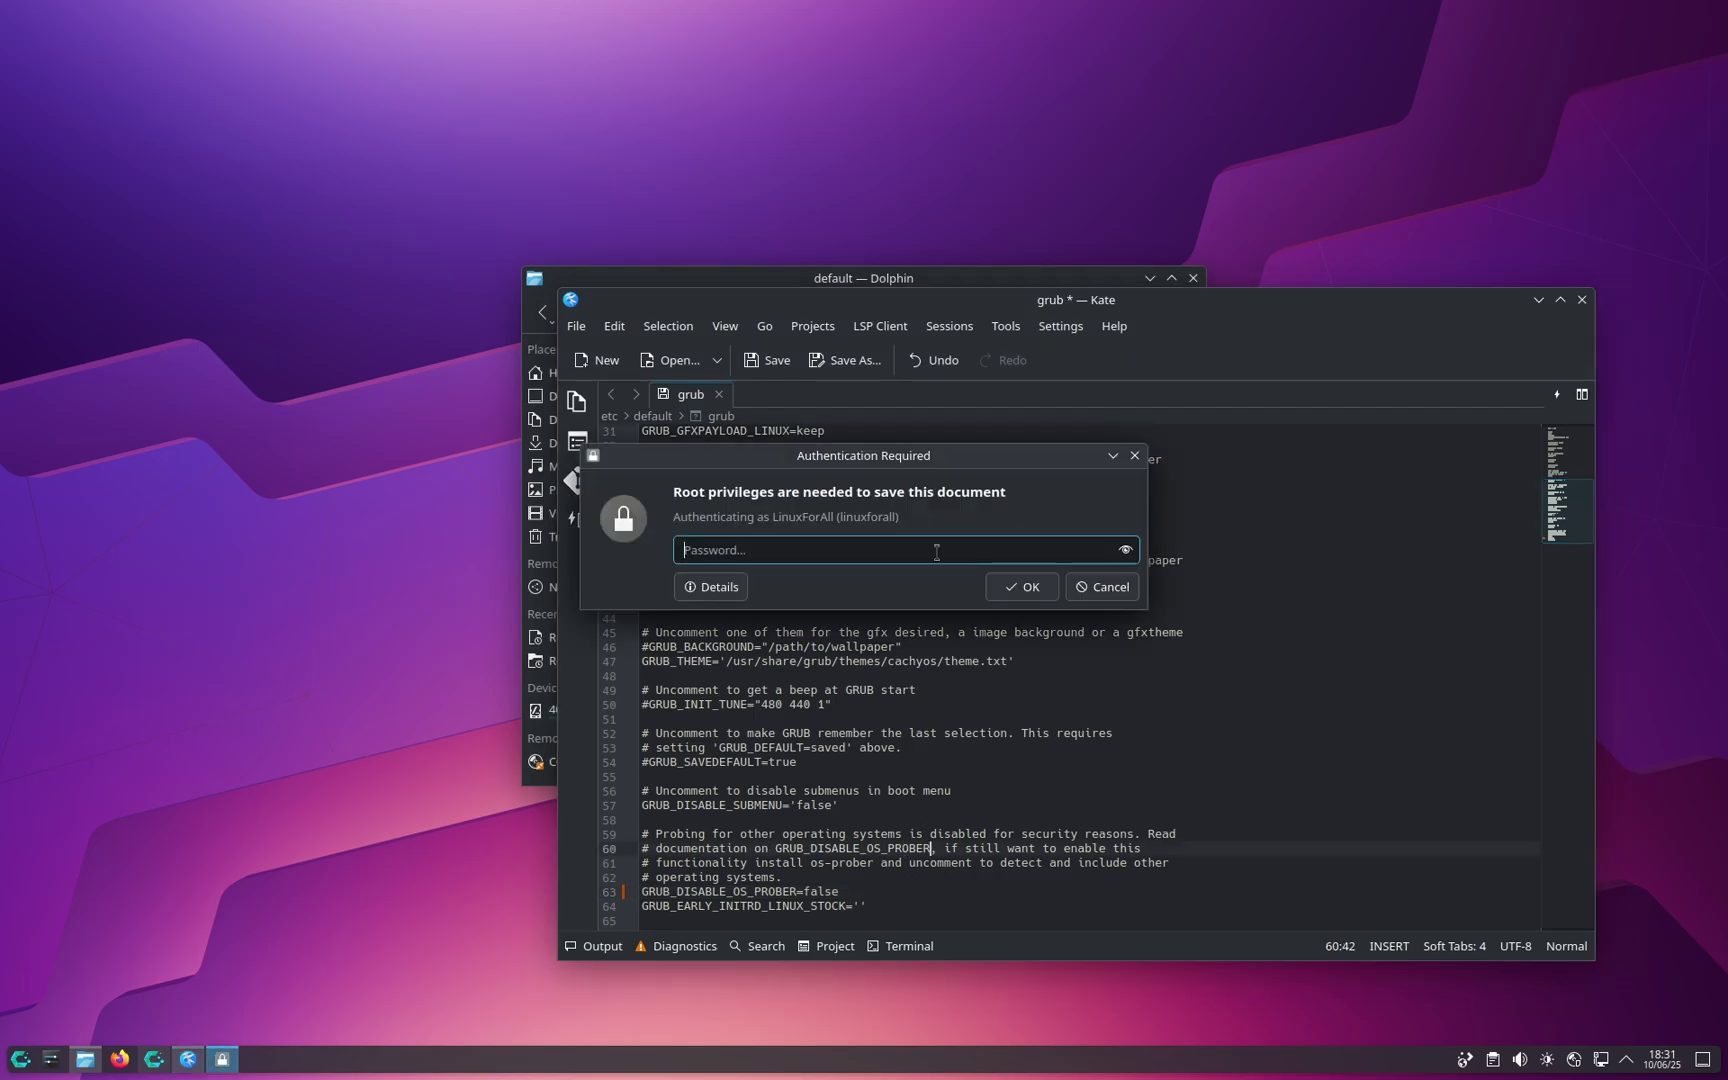
text(*****)
click(1022, 588)
click(1049, 734)
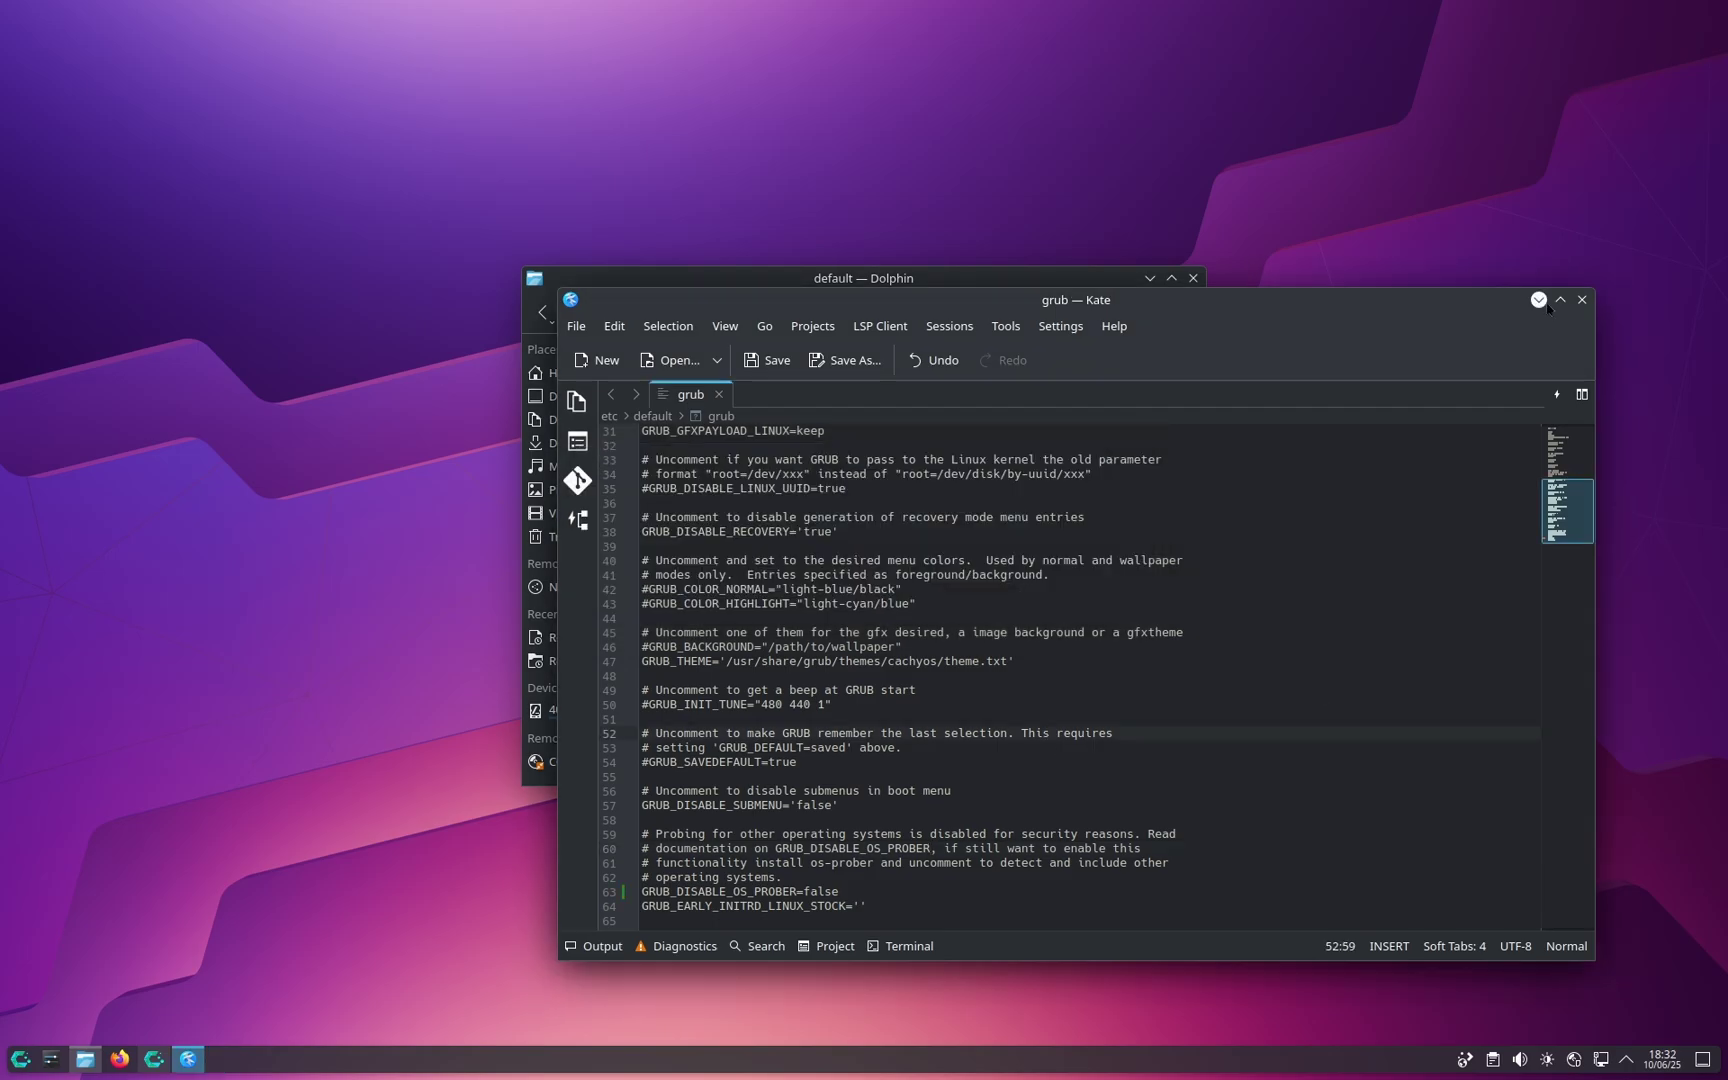
key(ctrl+q)
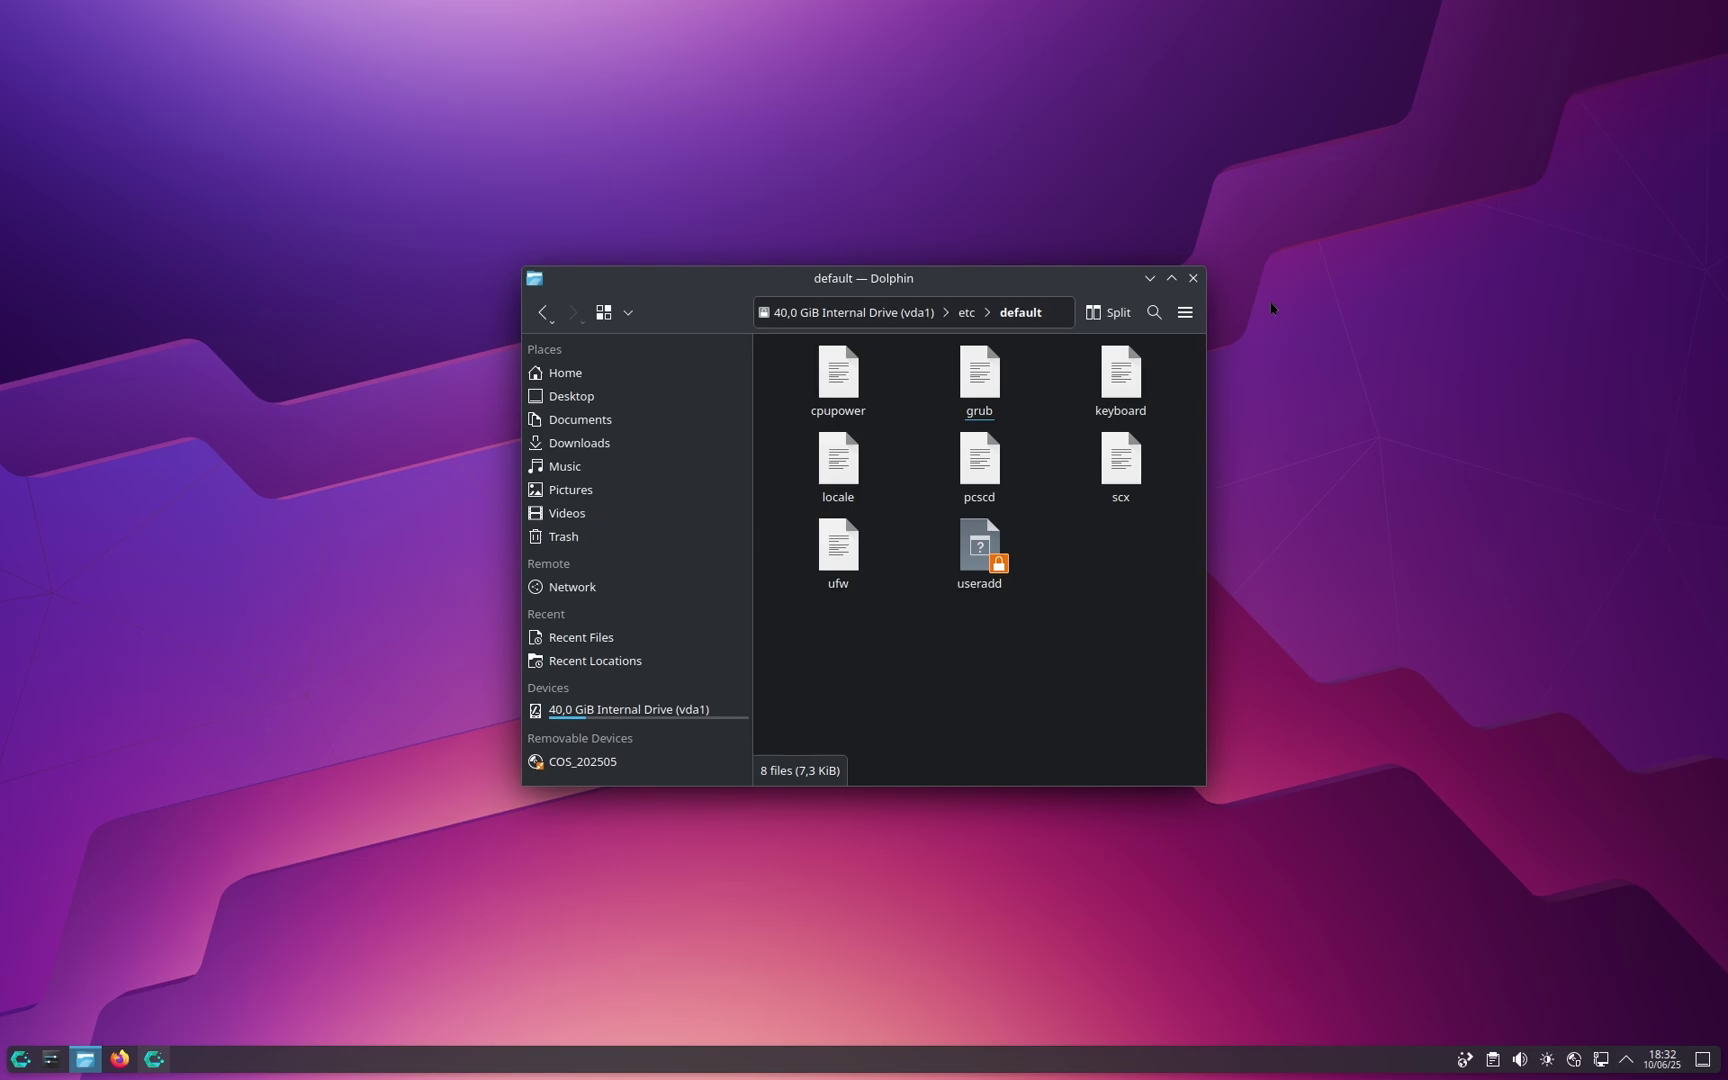
Step: Launch the Konsole terminal from the application launcher
click(20, 1058)
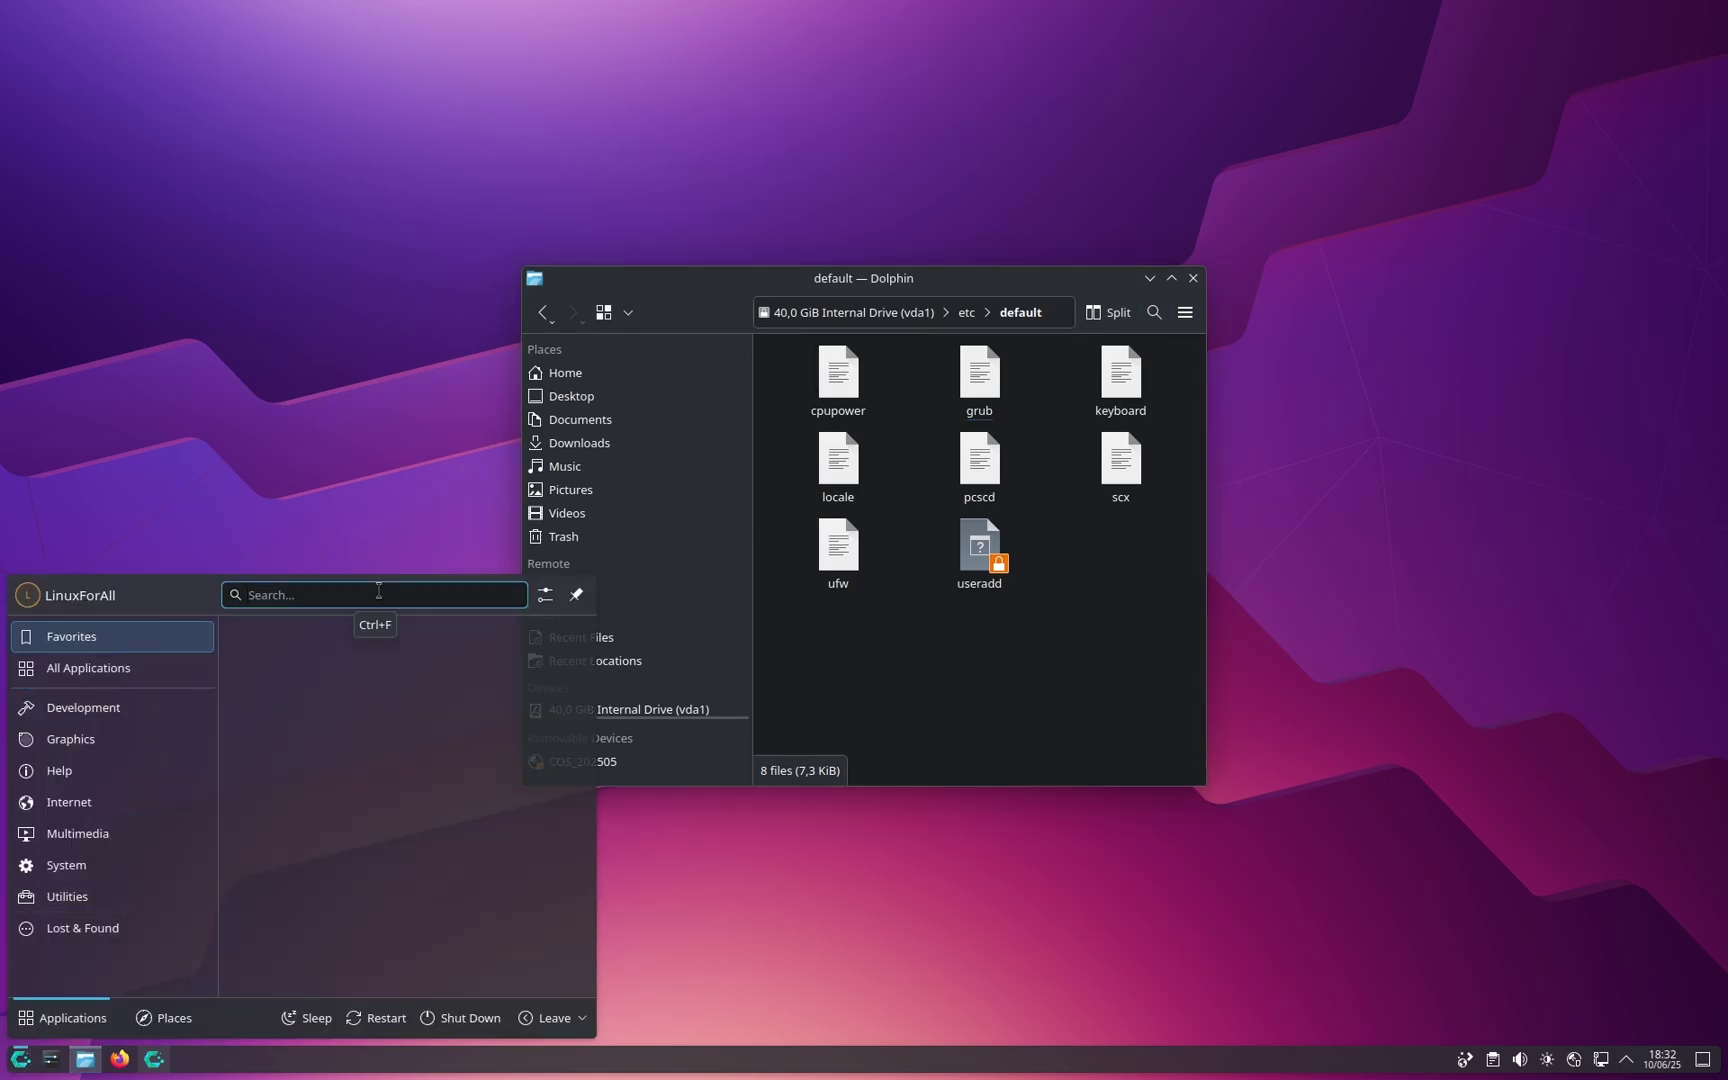
key(super)
key(super)
text(konsole)
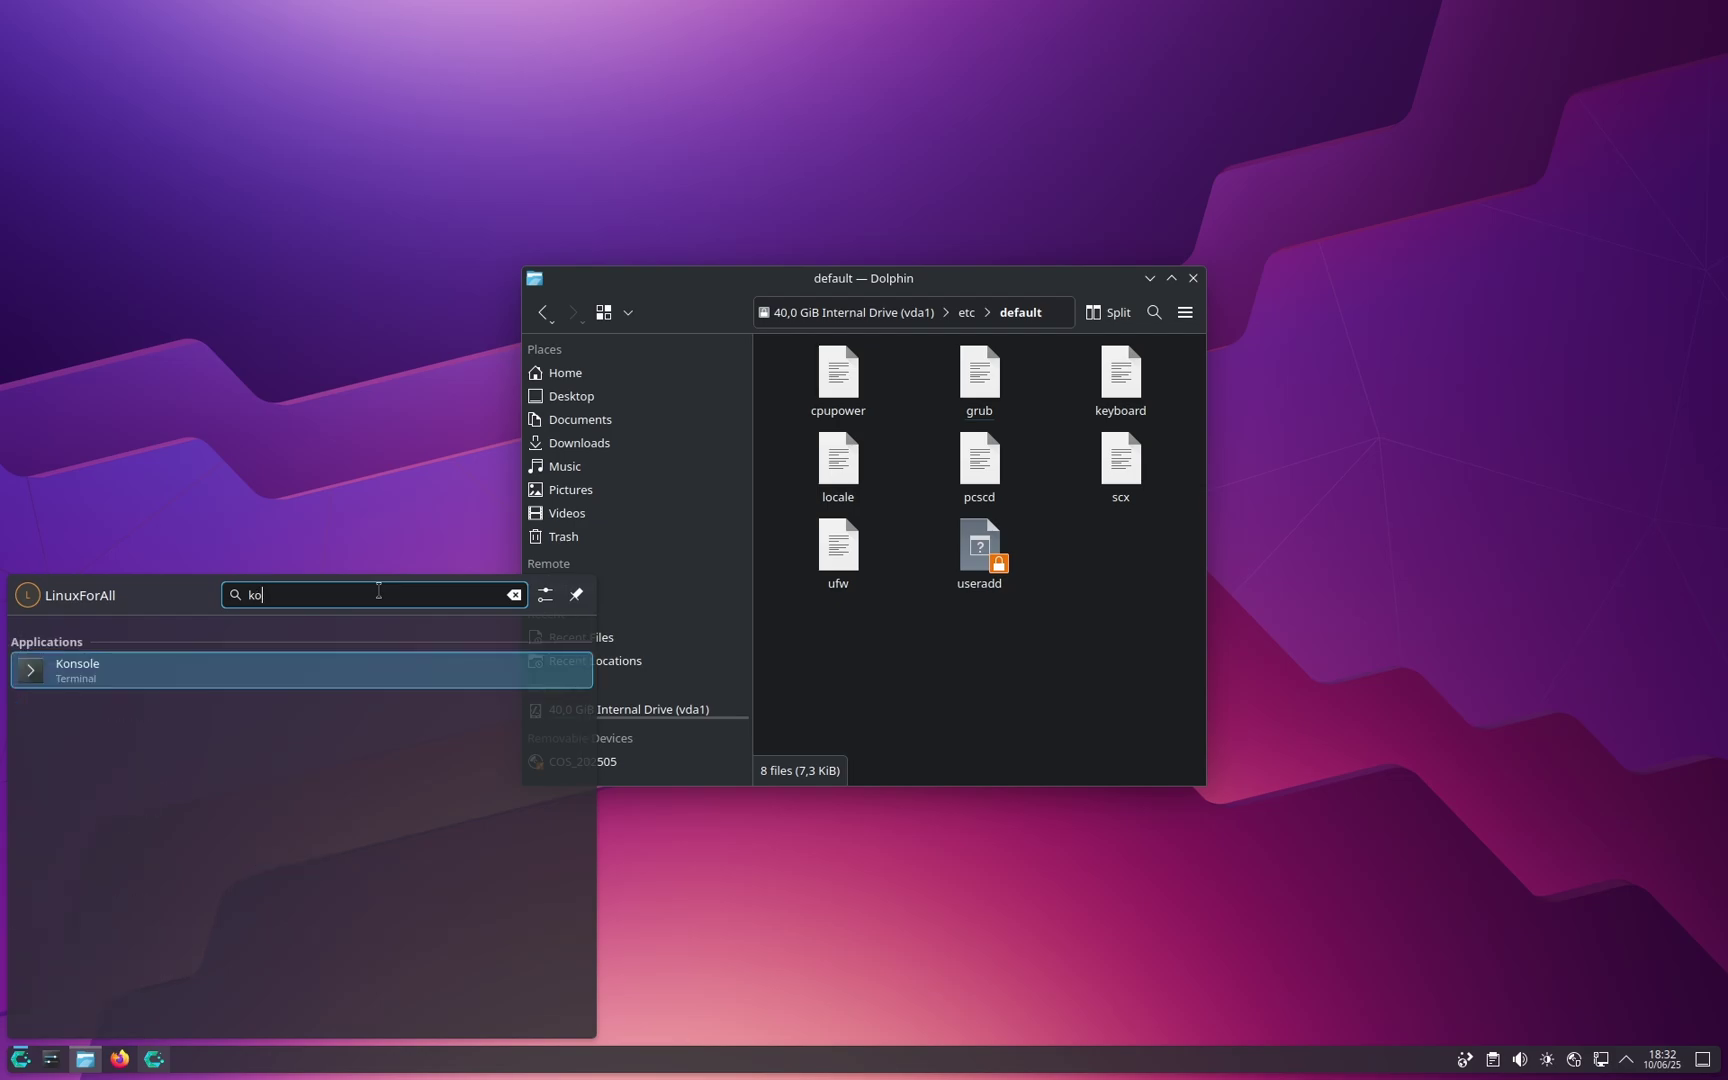
key(Return)
Step: Run sudo grub-mkconfig -o /boot/grub/grub.cfg in the terminal
right_click(538, 683)
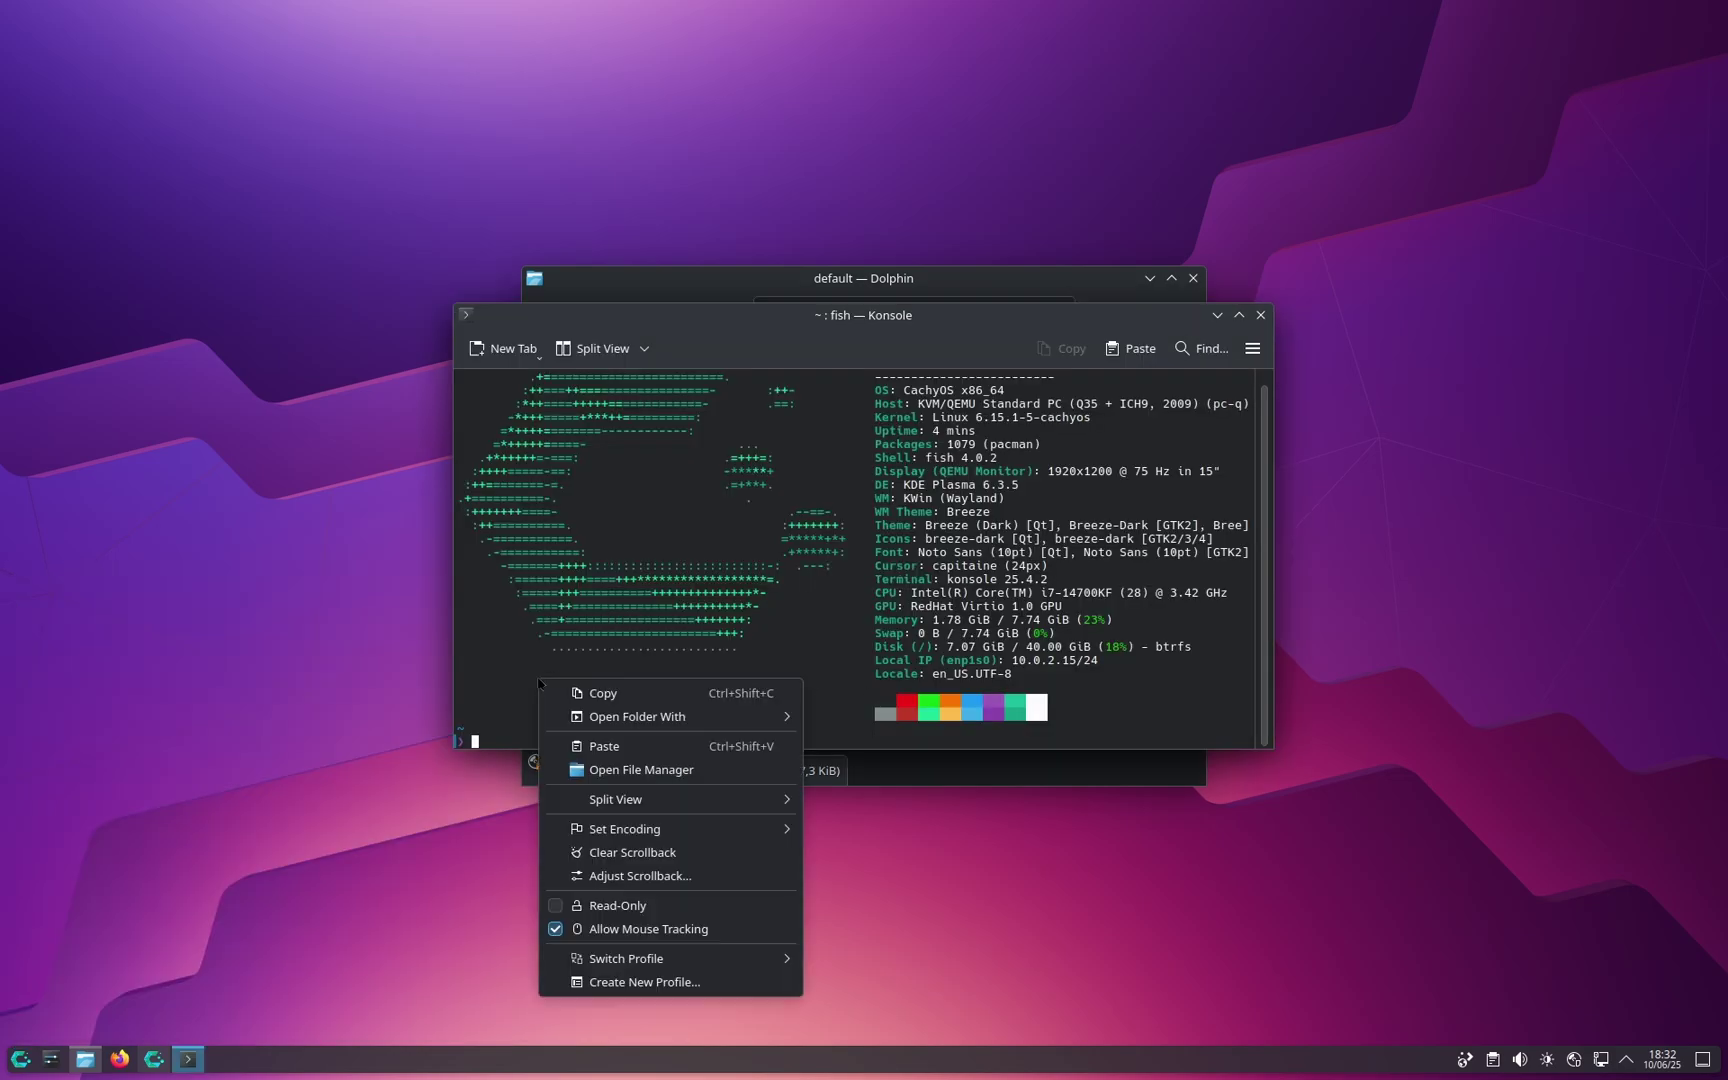
click(699, 750)
key(Return)
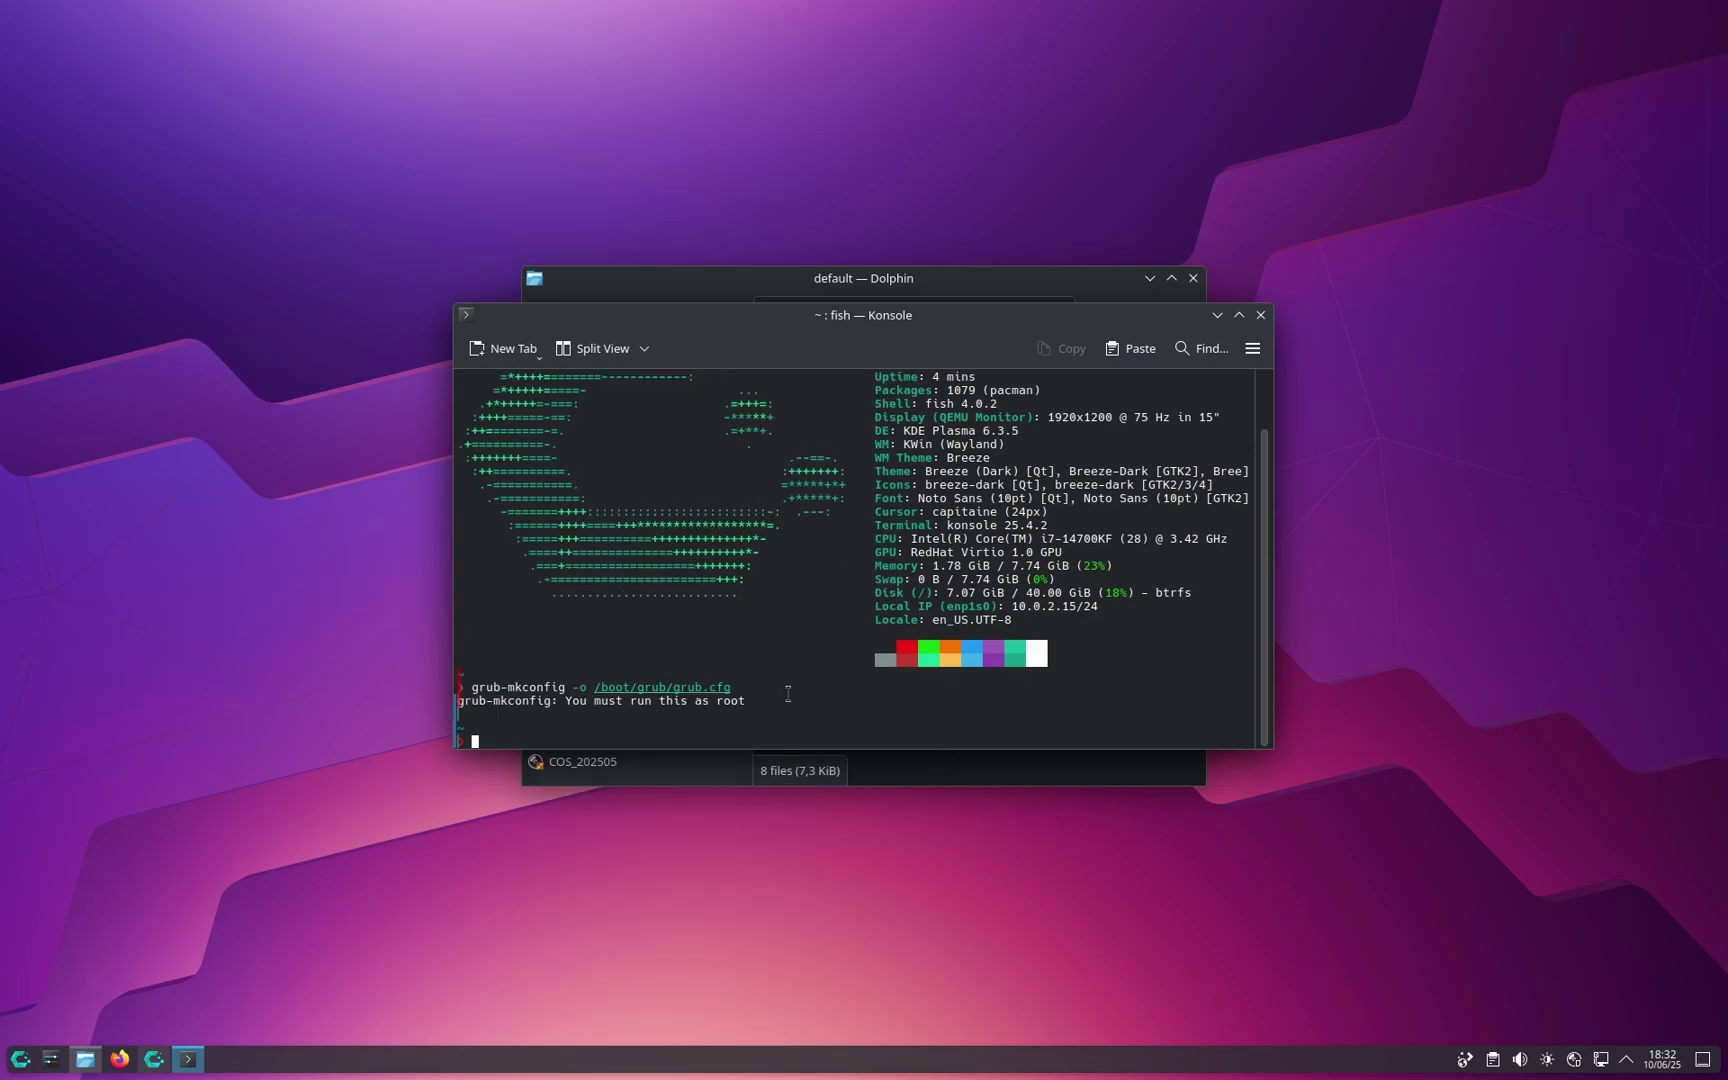
text(sudo)
right_click(618, 712)
click(700, 779)
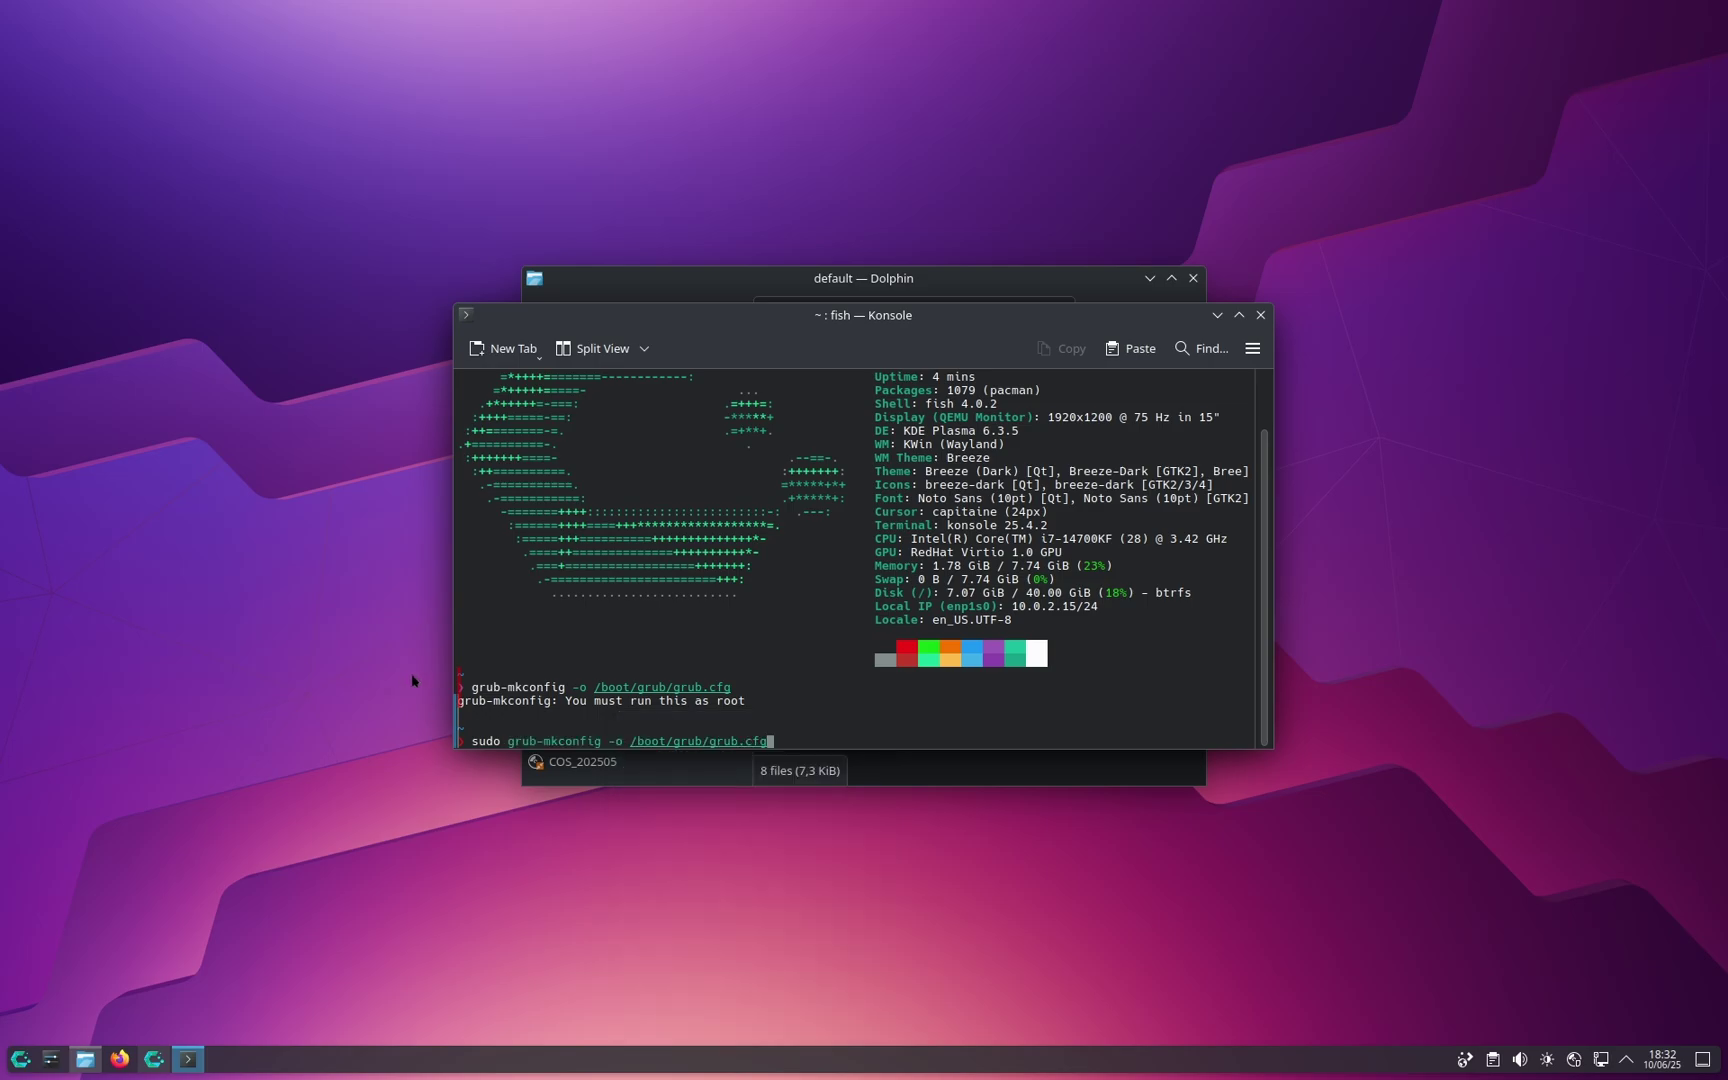
drag(468, 688, 906, 700)
click(860, 722)
key(Return)
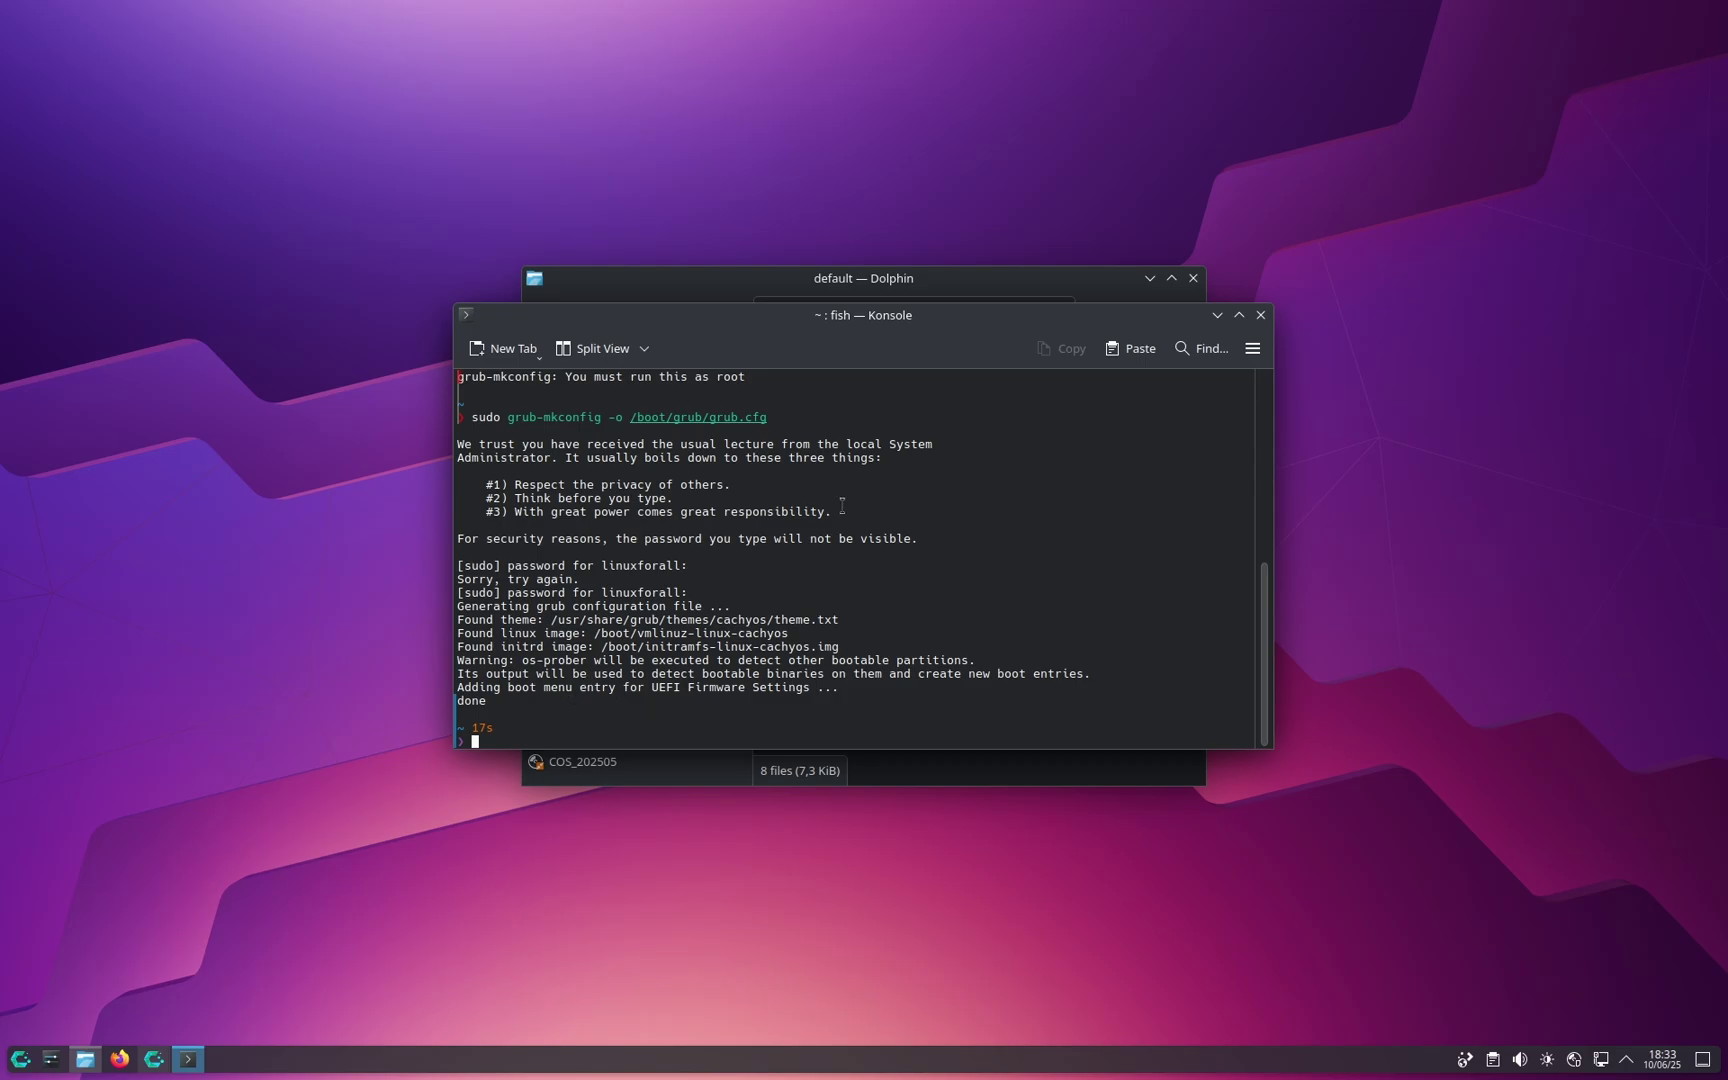
Step: Close the Konsole window to leave the Welcome to CachyOS window showing
click(1260, 315)
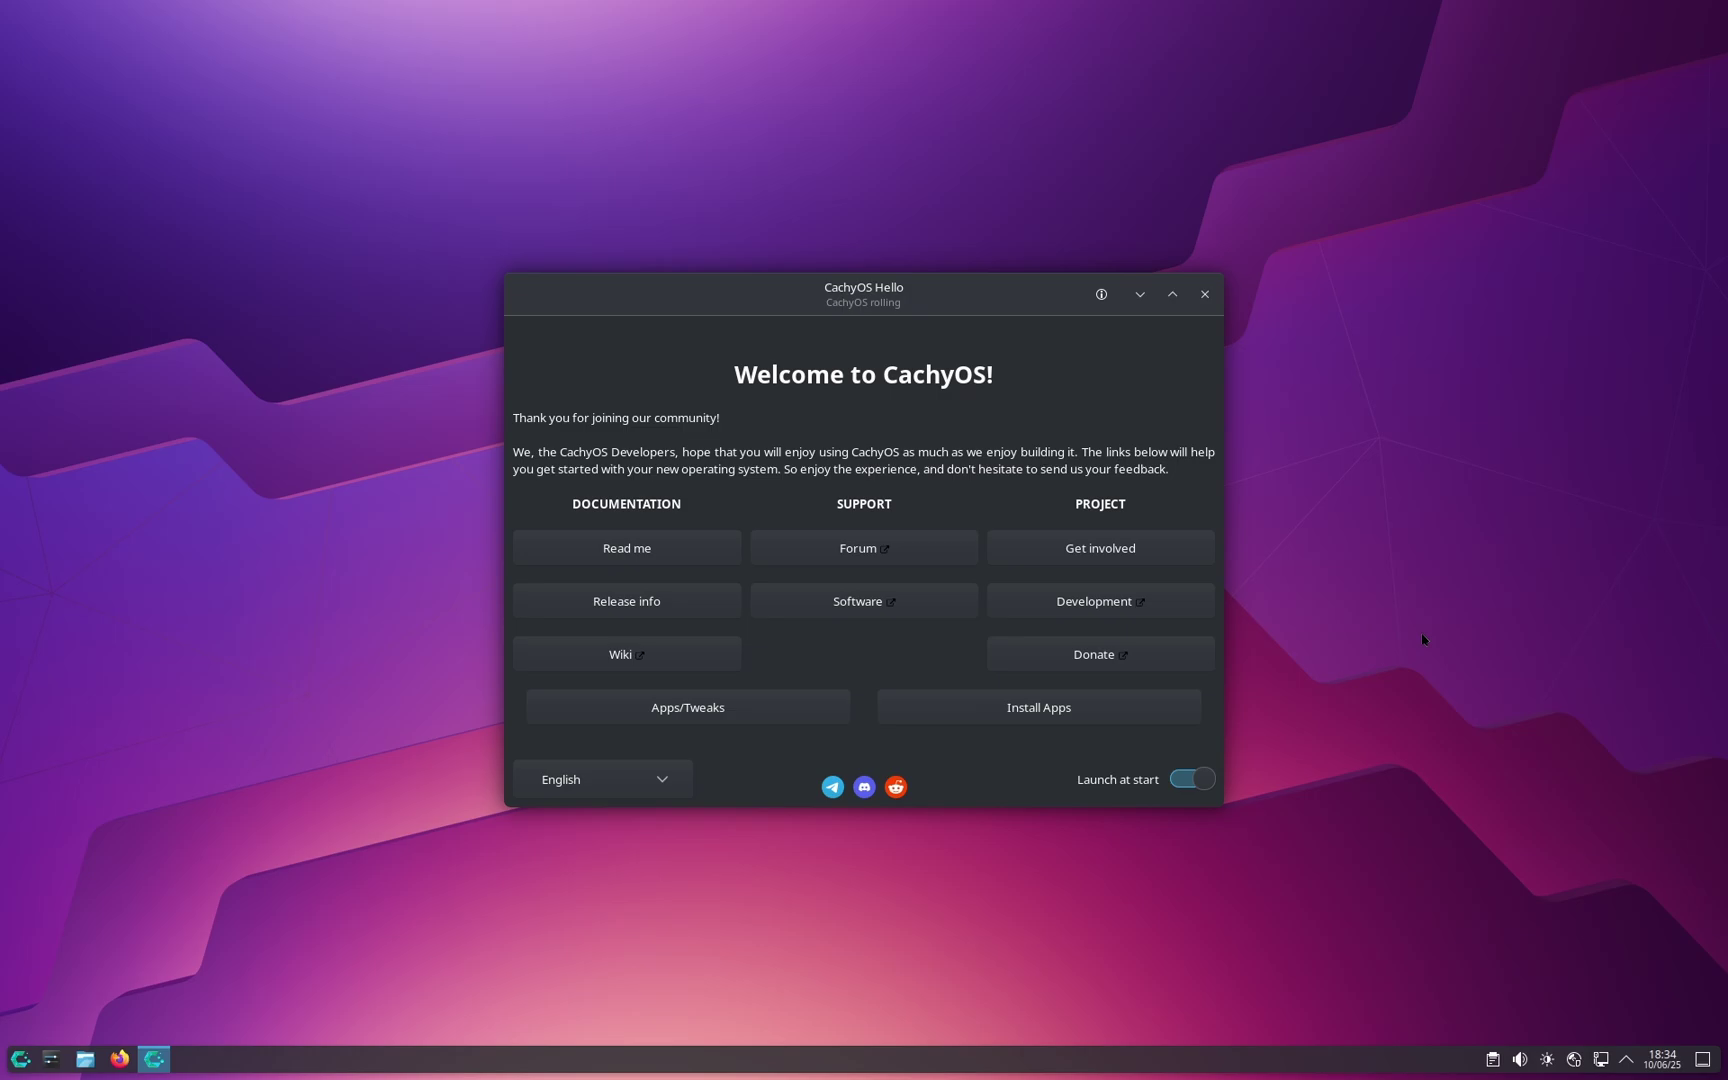